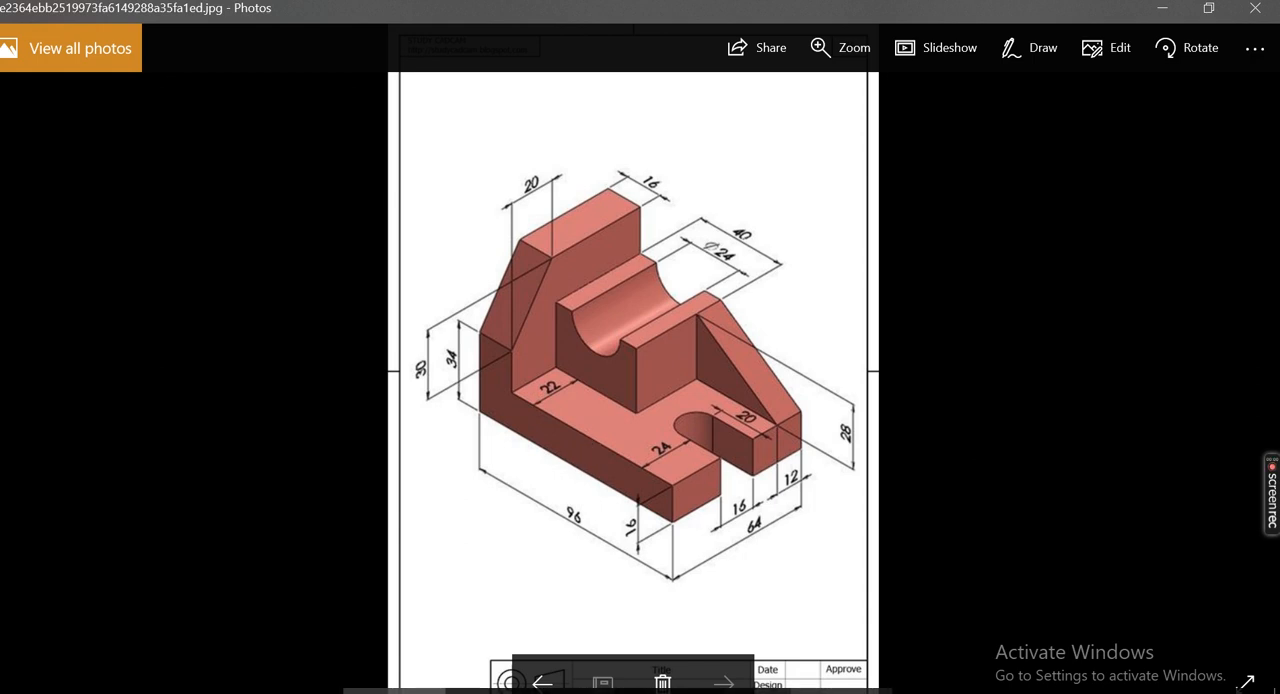
# Switch to SOLIDWORKS and change the viewport background scene to plain white
pyautogui.click(292, 692)
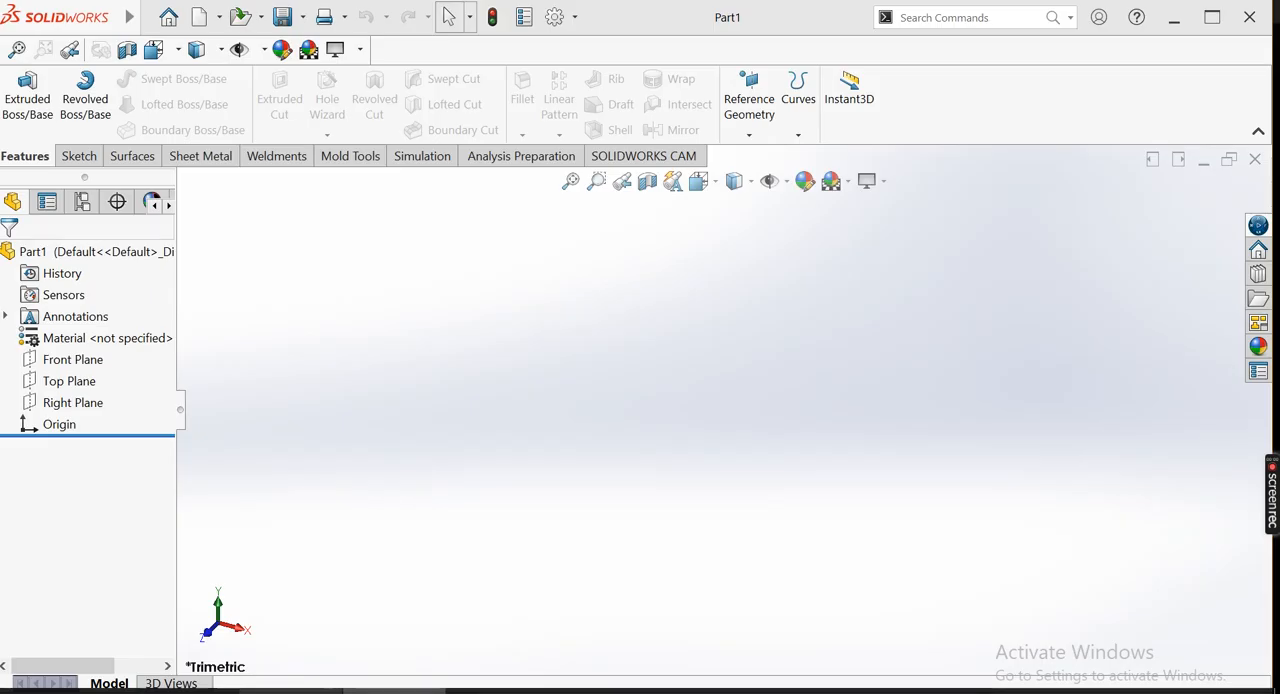
pyautogui.click(887, 191)
pyautogui.click(898, 205)
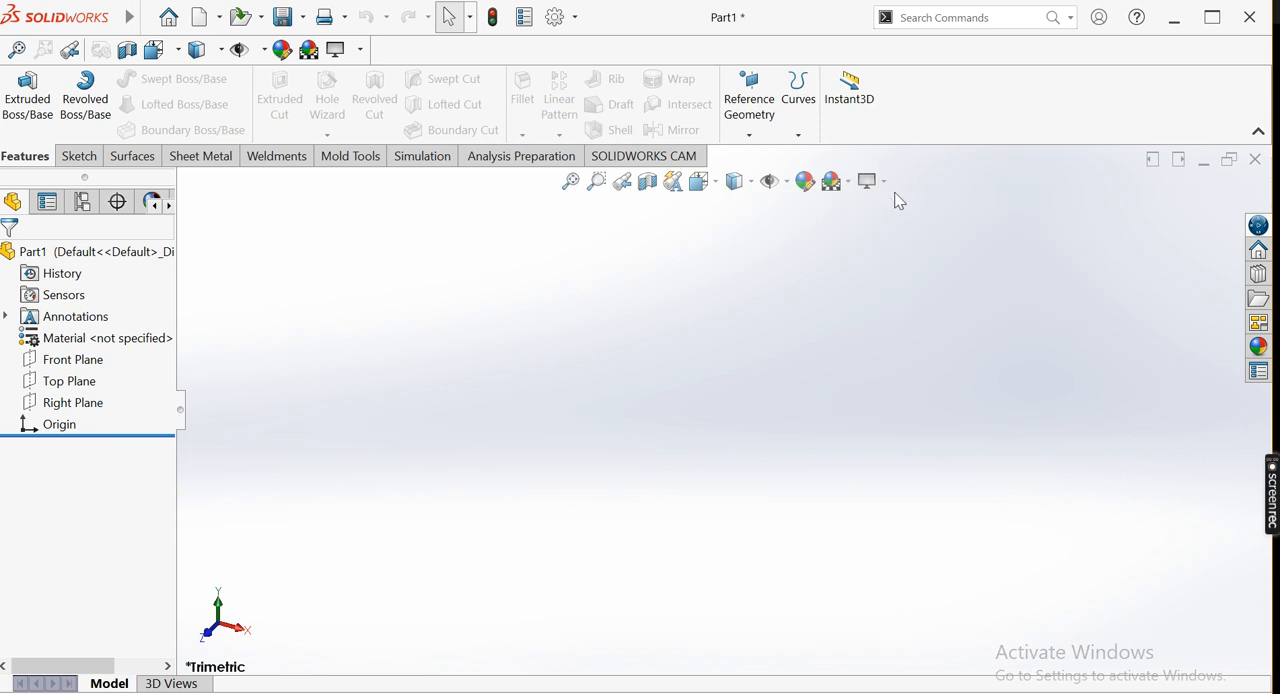
pyautogui.click(850, 185)
pyautogui.click(851, 232)
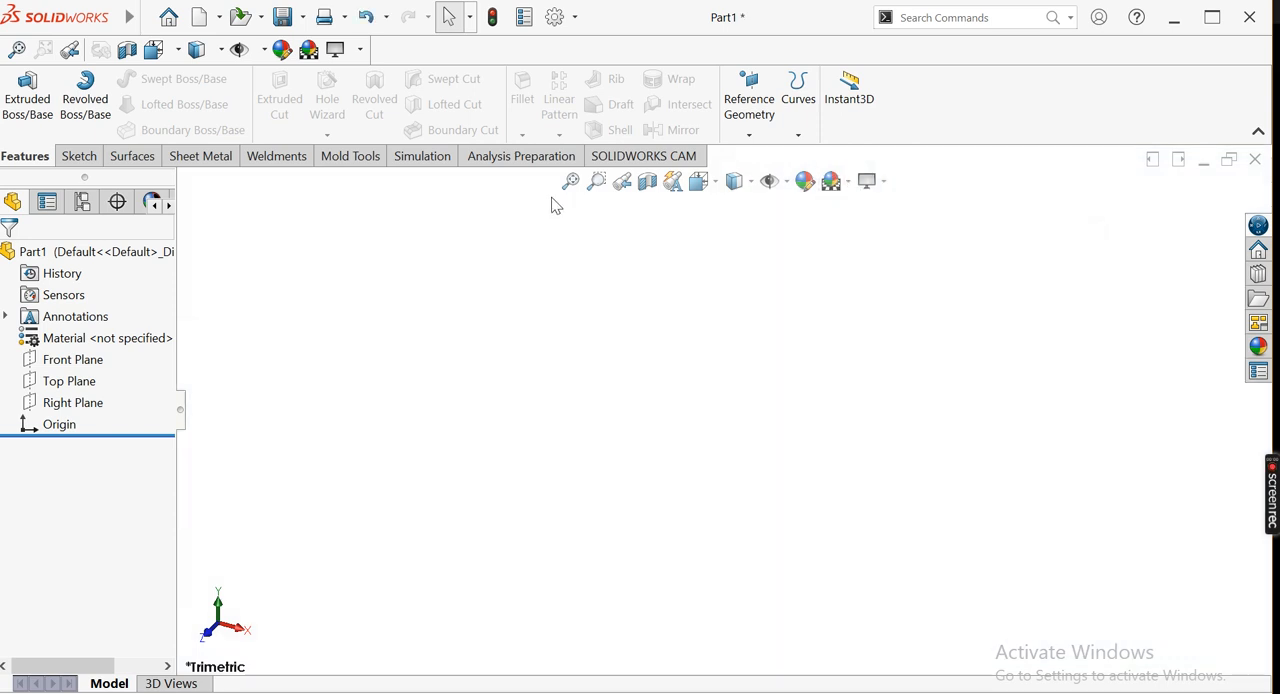
# Start an extruded boss on the Top Plane and sketch a center rectangle about 157 mm long, centered on the origin
pyautogui.click(82, 162)
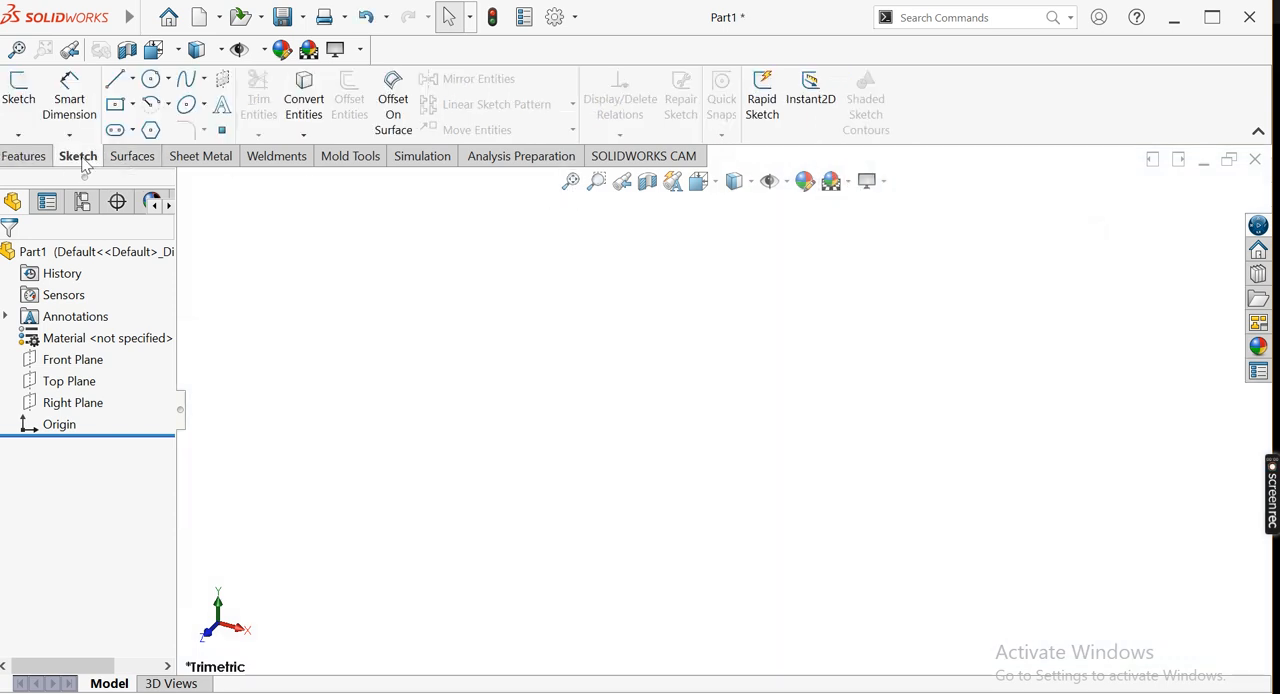
pyautogui.click(24, 156)
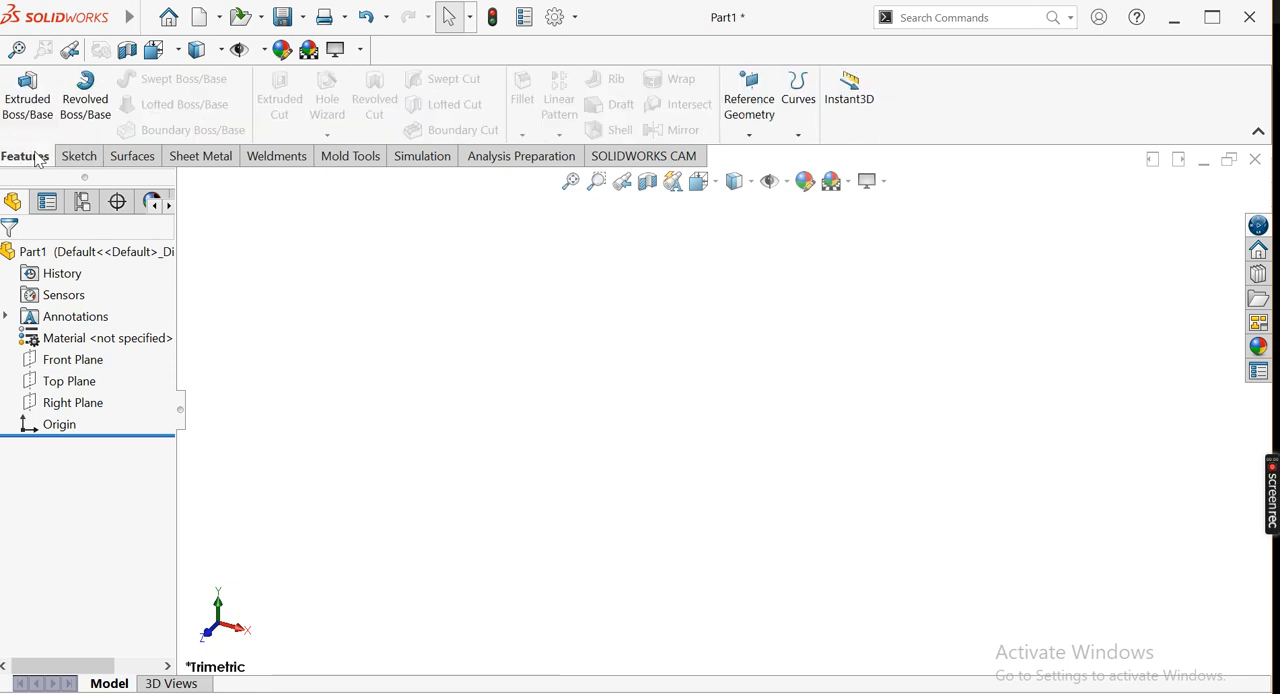
pyautogui.click(24, 100)
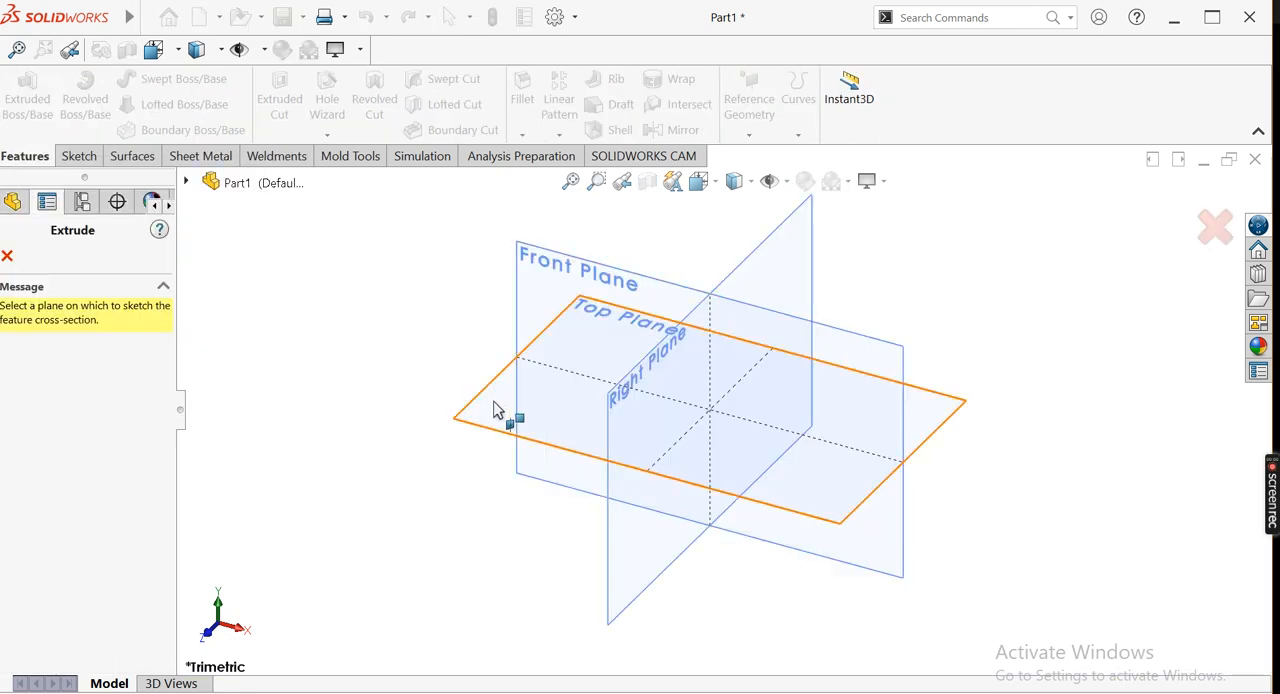
pyautogui.click(481, 414)
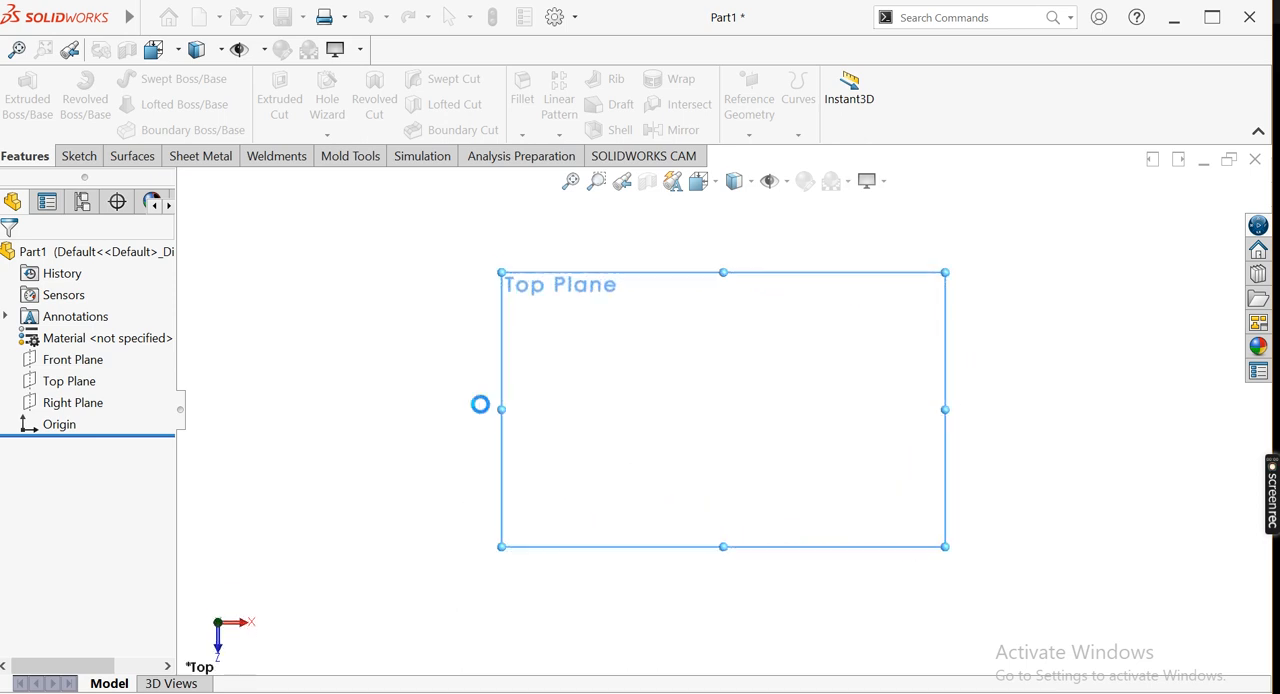
pyautogui.click(132, 104)
pyautogui.click(157, 155)
pyautogui.click(727, 408)
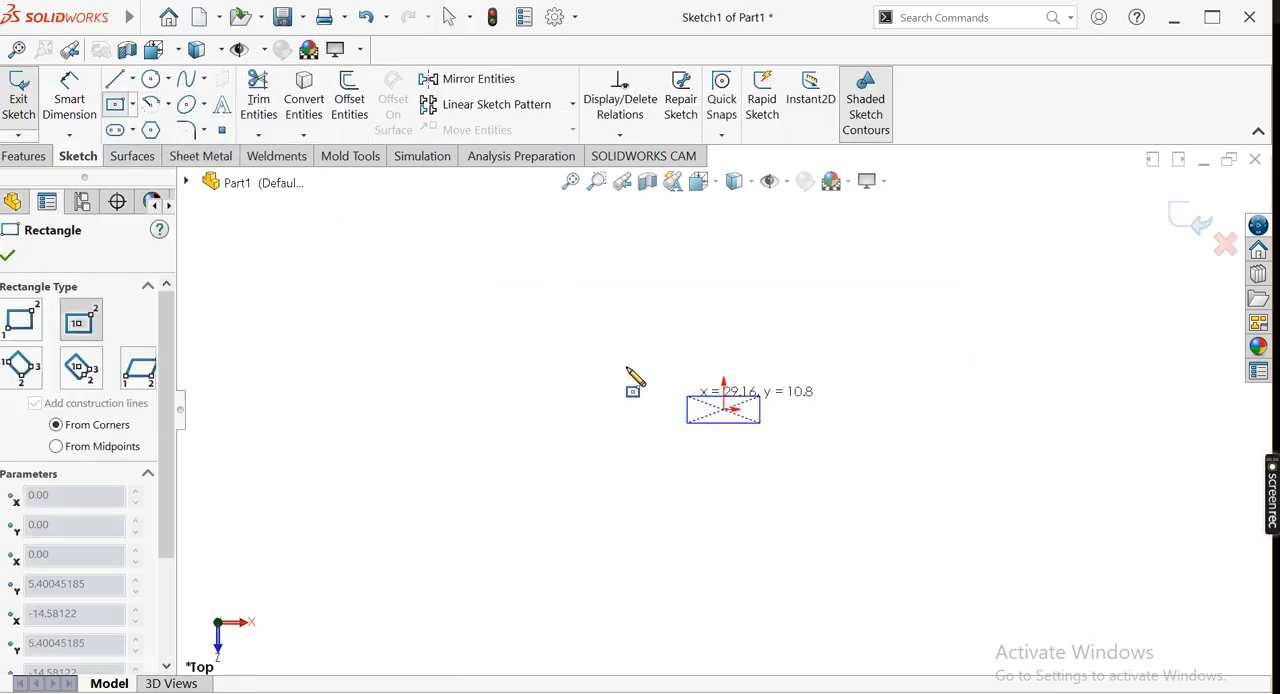
pyautogui.click(528, 299)
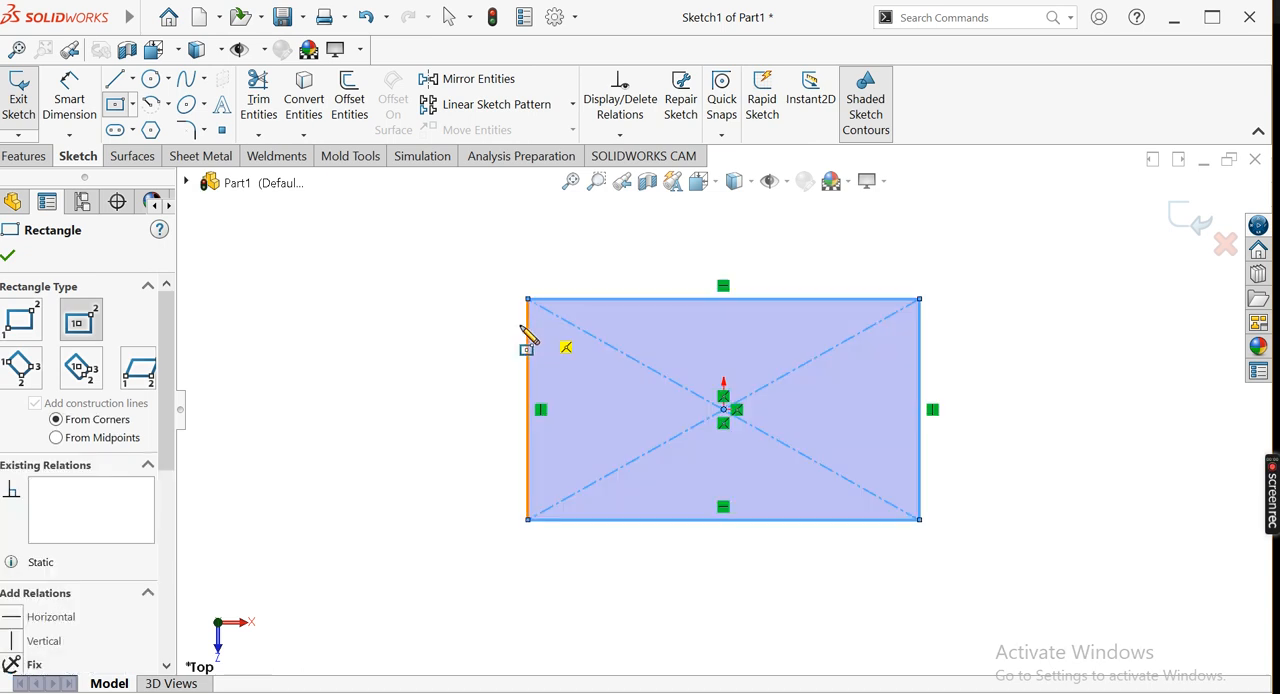
# Dimension the center rectangle to 96 mm long and 64 mm wide
pyautogui.click(69, 98)
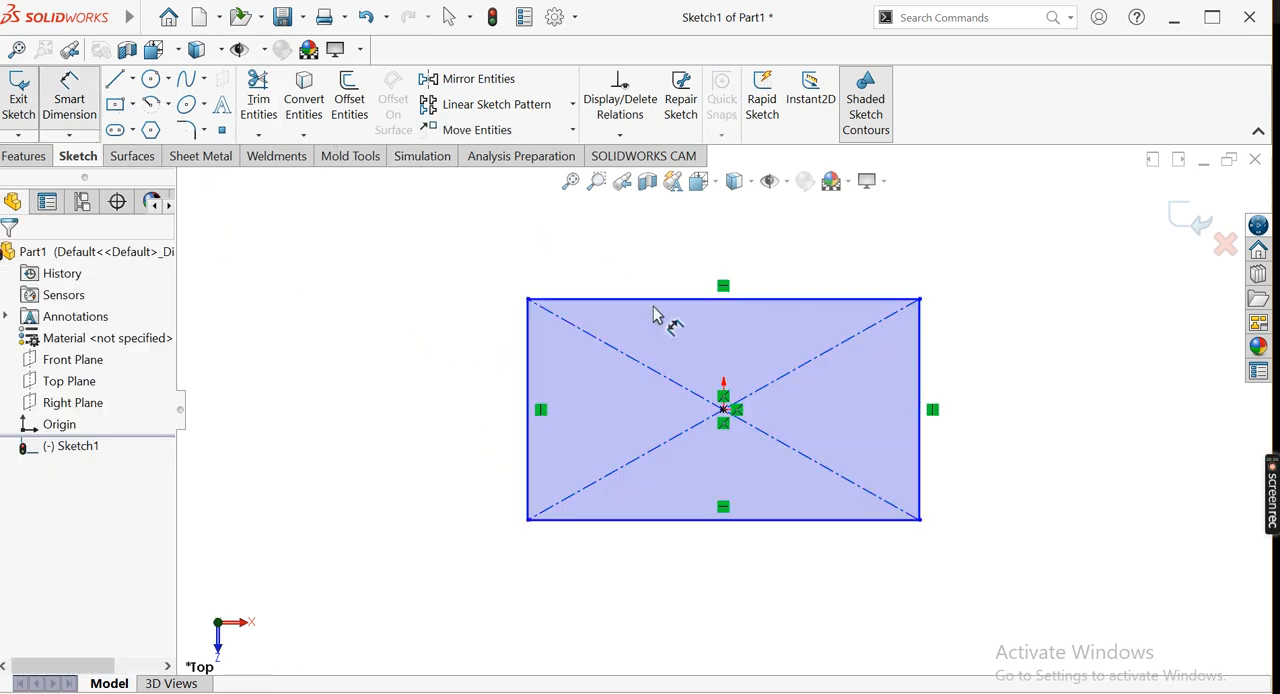
pyautogui.click(700, 290)
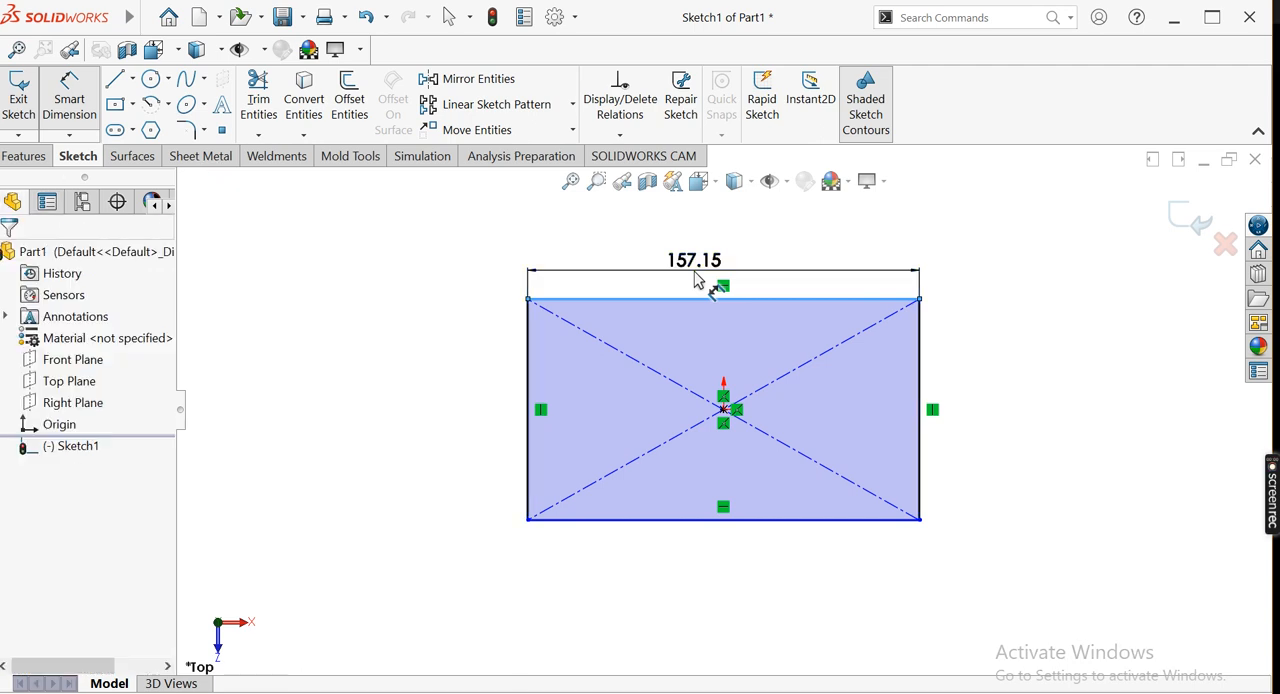
pyautogui.click(690, 280)
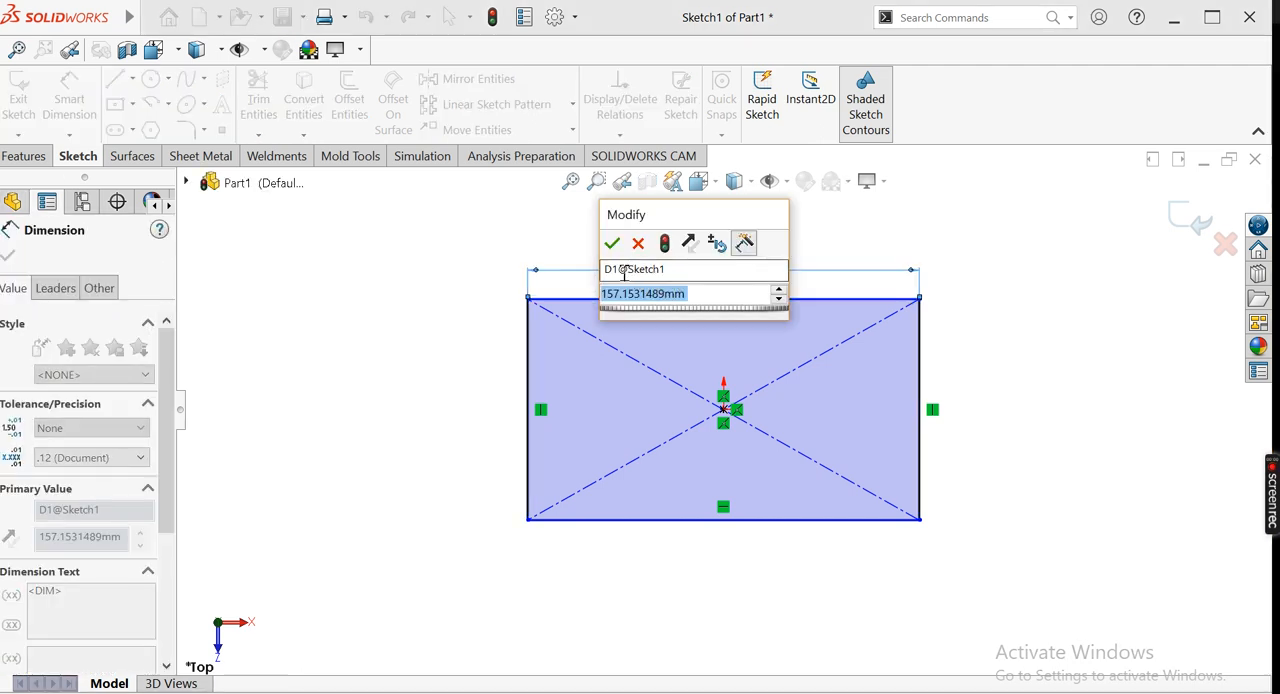
pyautogui.write('96')
pyautogui.press('Return')
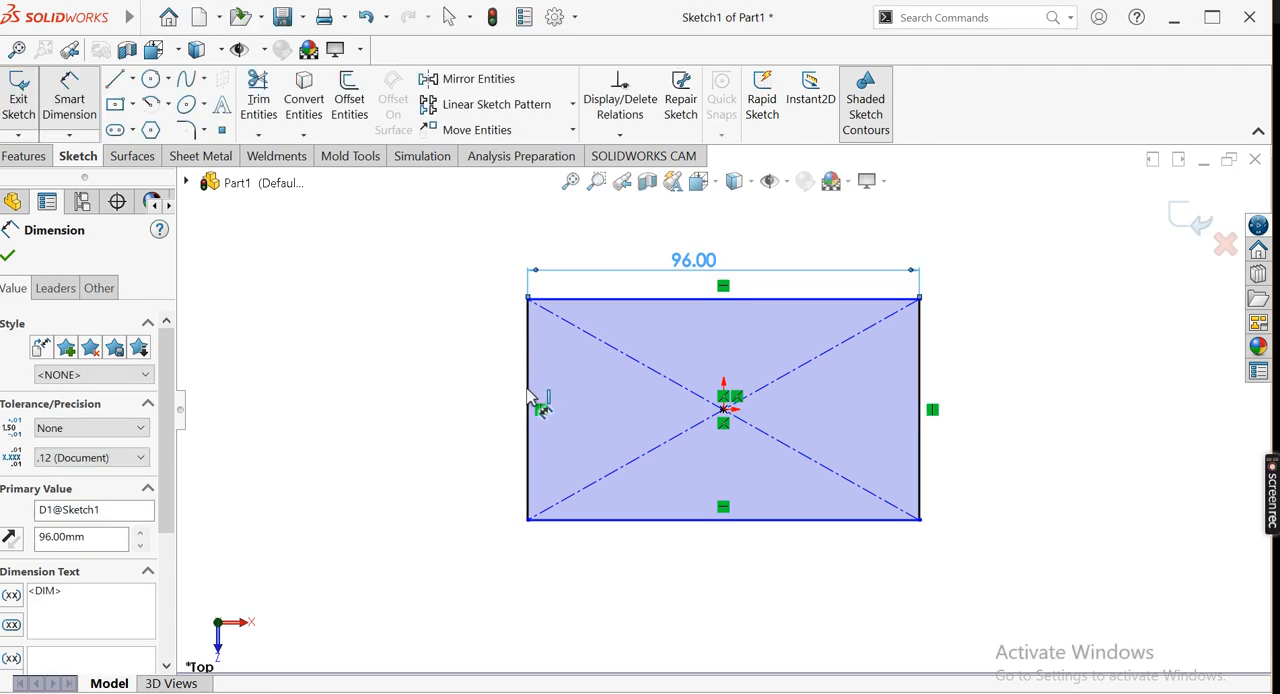
pyautogui.click(532, 402)
pyautogui.click(458, 400)
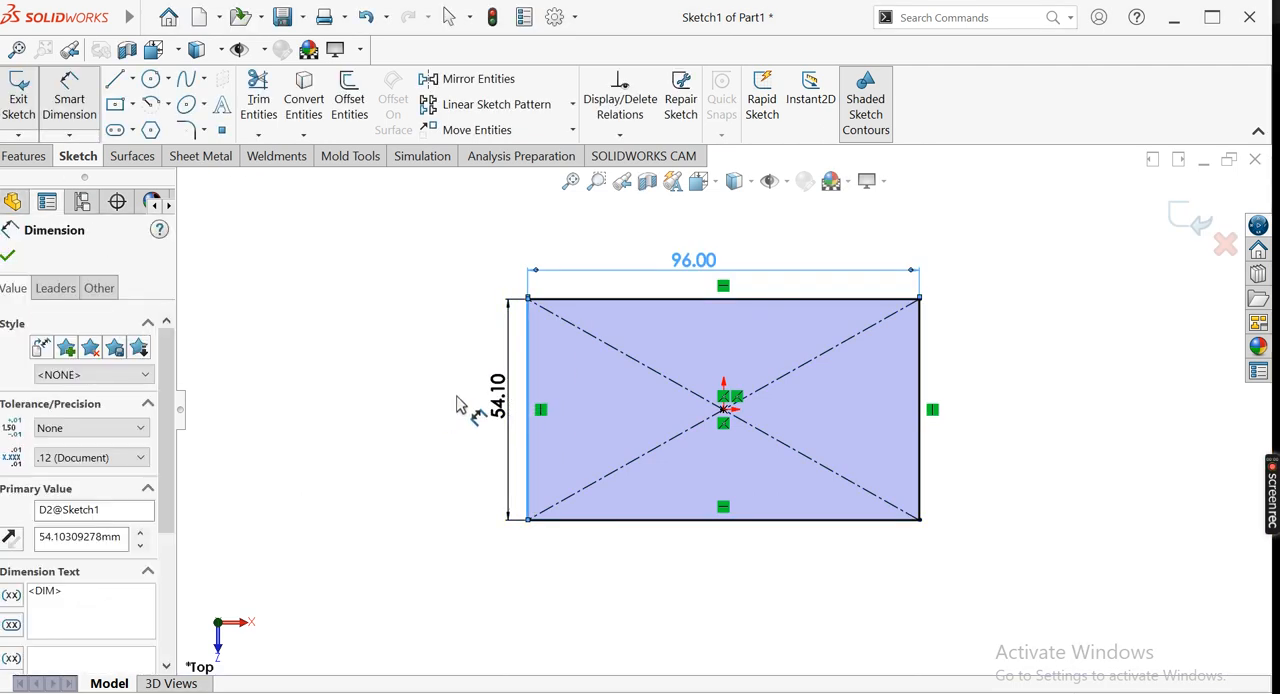
pyautogui.write('64')
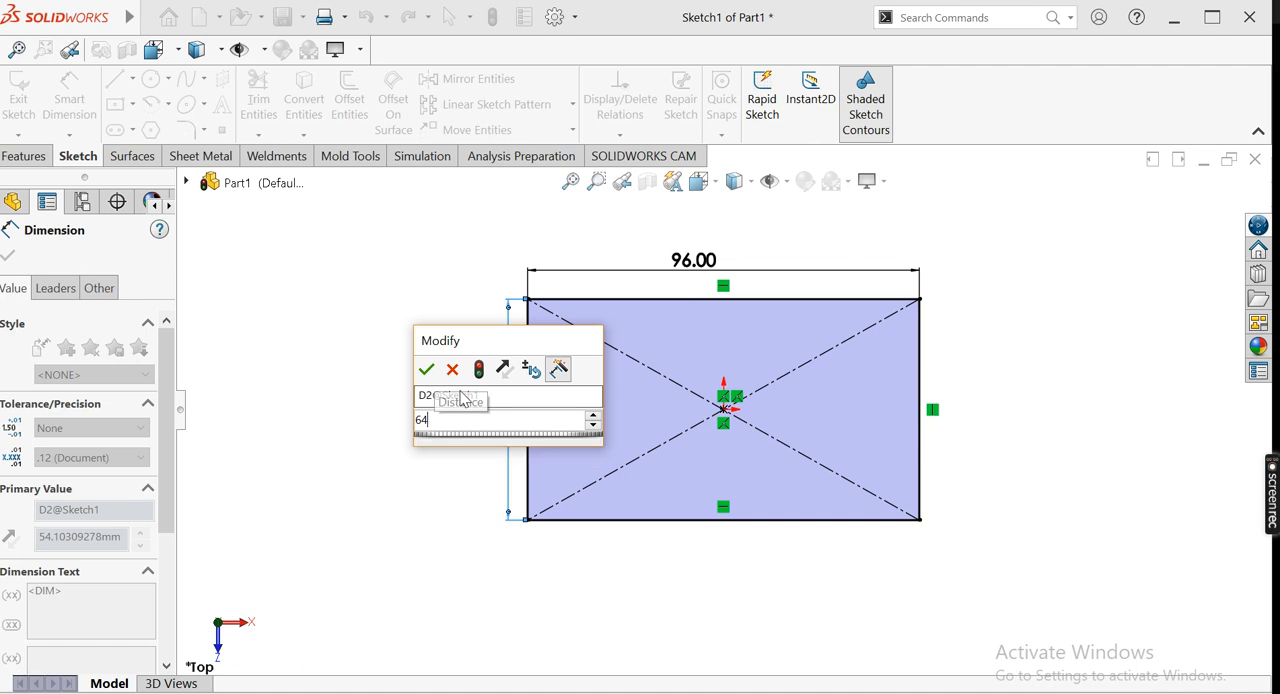
pyautogui.press('Return')
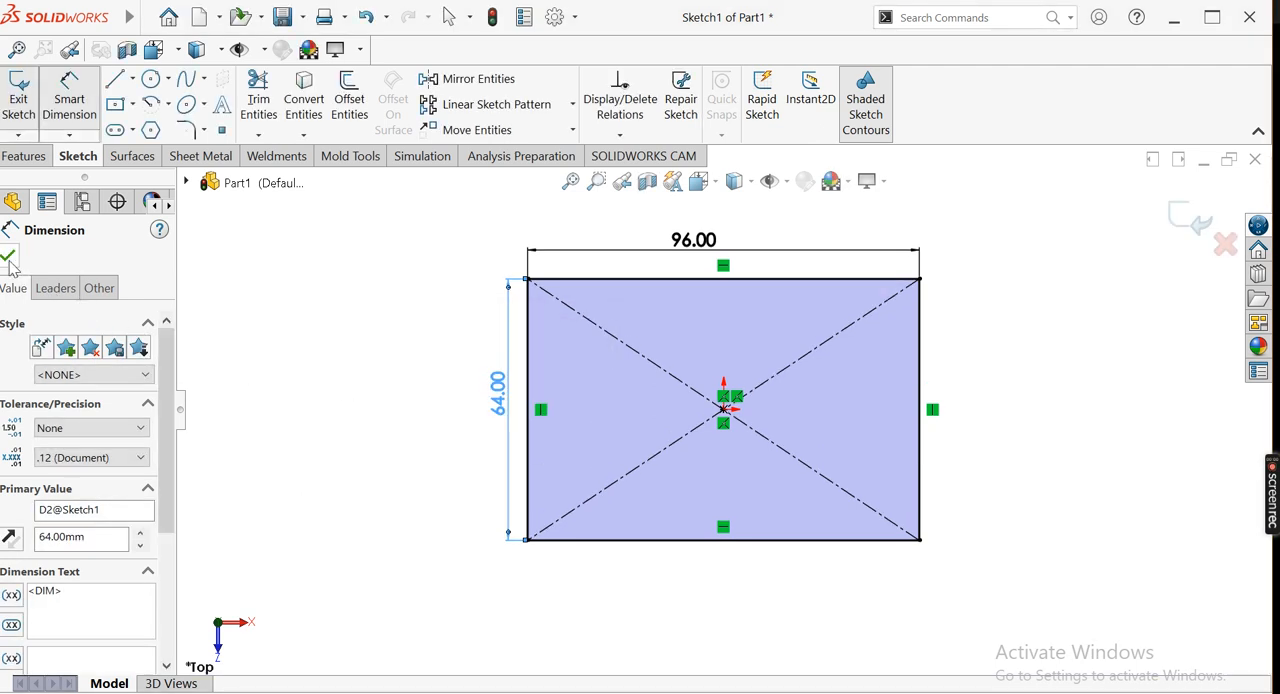
pyautogui.press('Escape')
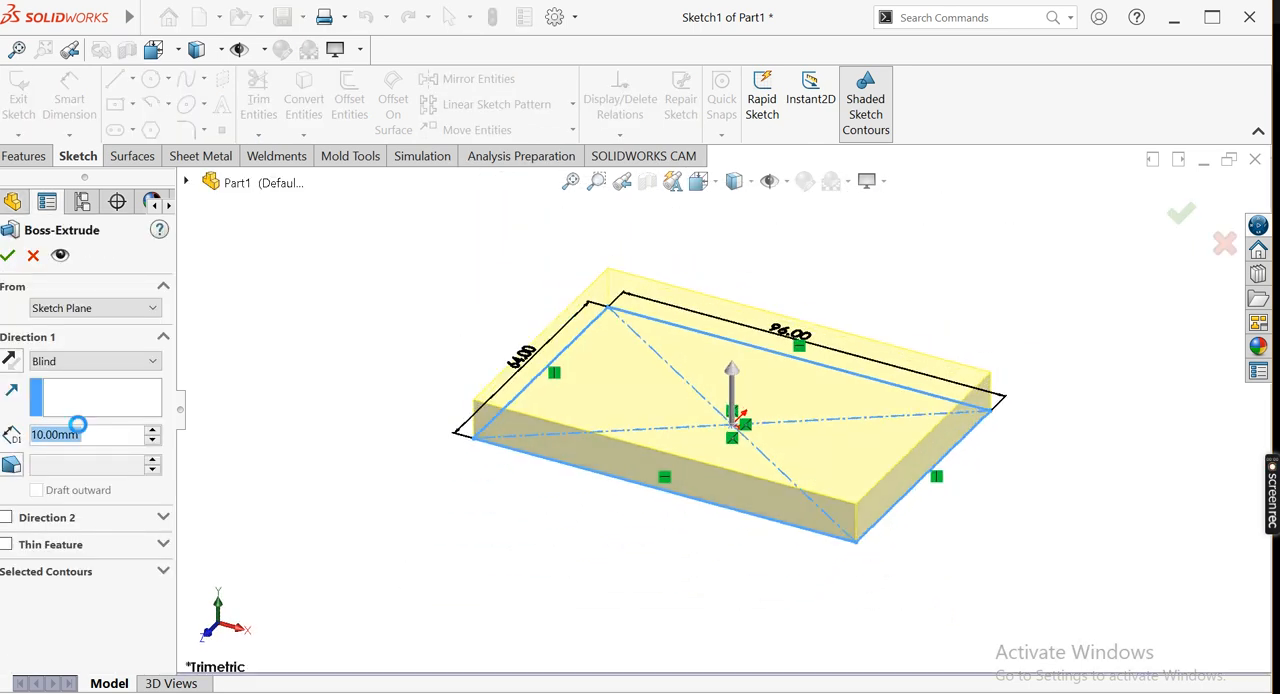
# Extrude the rectangle 16 mm upward as a blind boss to form the base block
pyautogui.write('16')
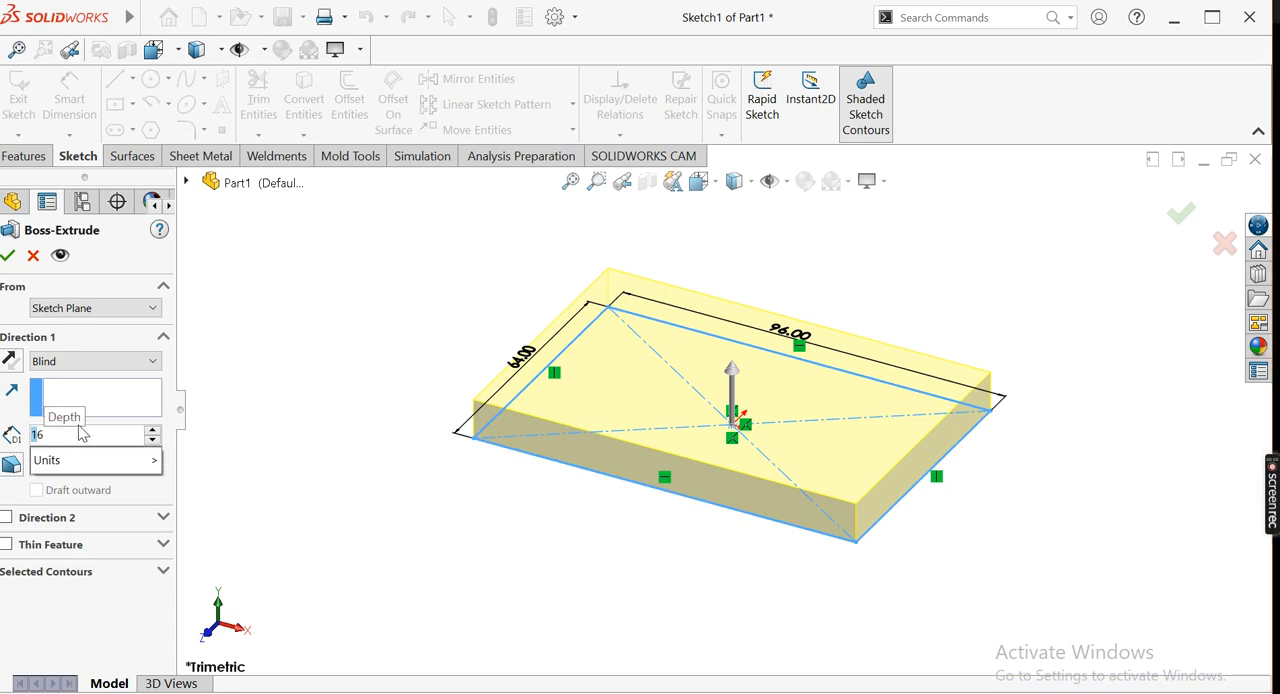
pyautogui.press('Return')
pyautogui.click(10, 257)
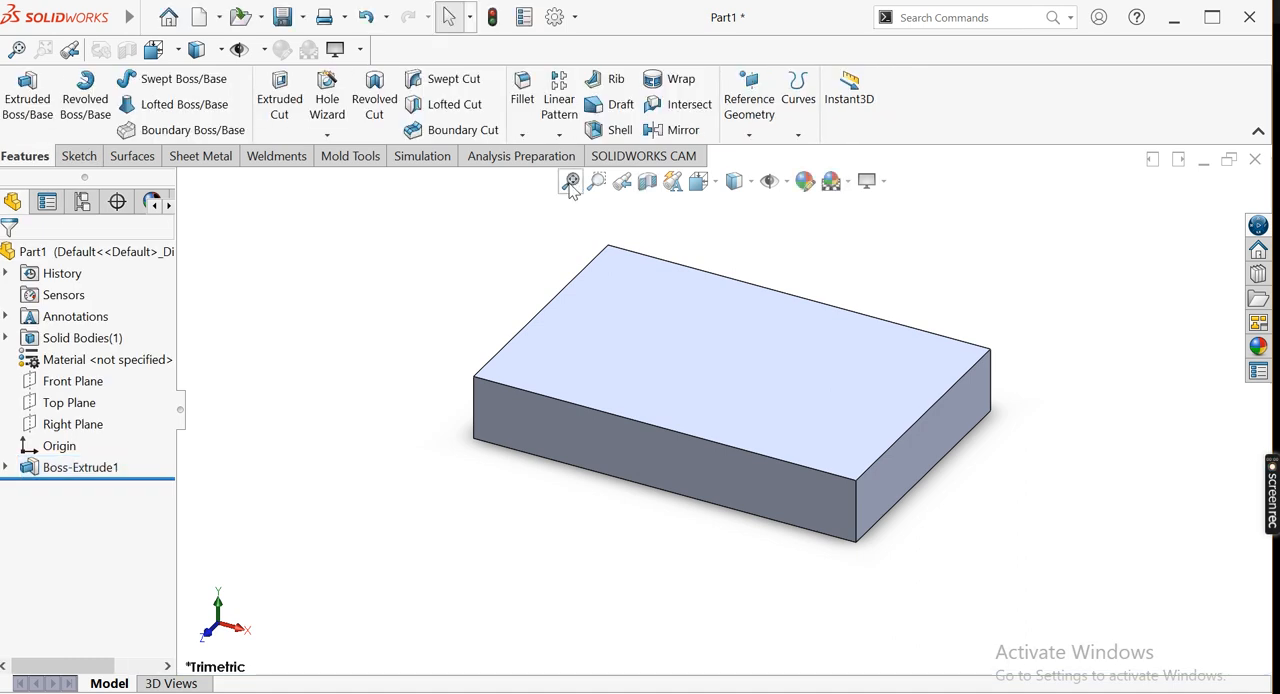
# Turn off the soft shadow effect around the base block
pyautogui.click(886, 182)
pyautogui.click(983, 270)
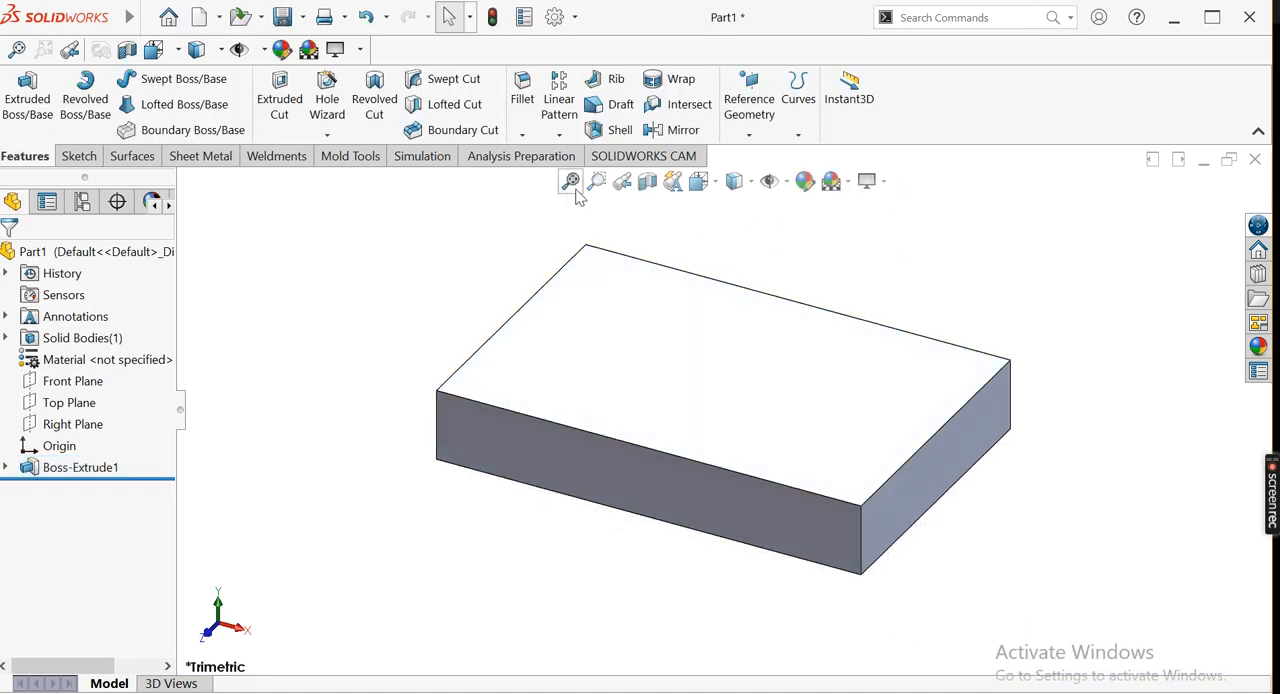
pyautogui.moveTo(843, 279)
pyautogui.mouseDown(button='middle')
pyautogui.moveTo(829, 266)
pyautogui.moveTo(833, 279)
pyautogui.mouseUp(button='middle')
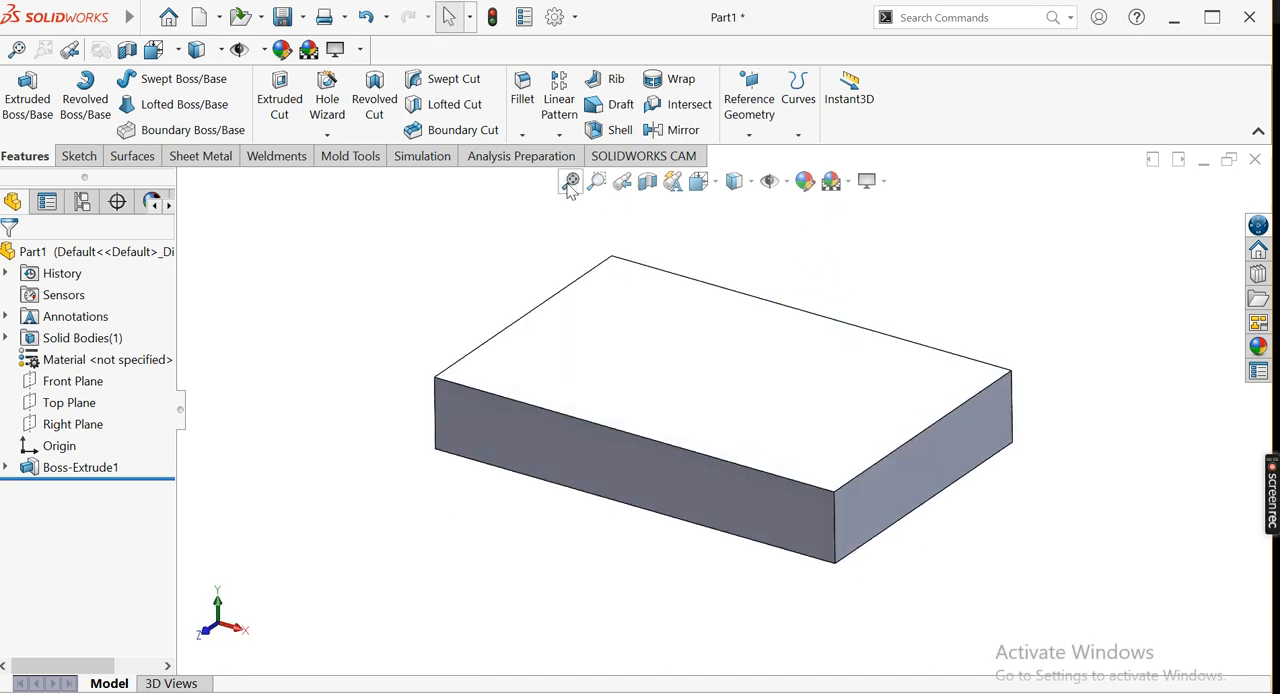
# Consult the reference drawing in Photos and sketch a corner rectangle about 16 mm wide and 64 mm long on the block top's left end
pyautogui.click(396, 691)
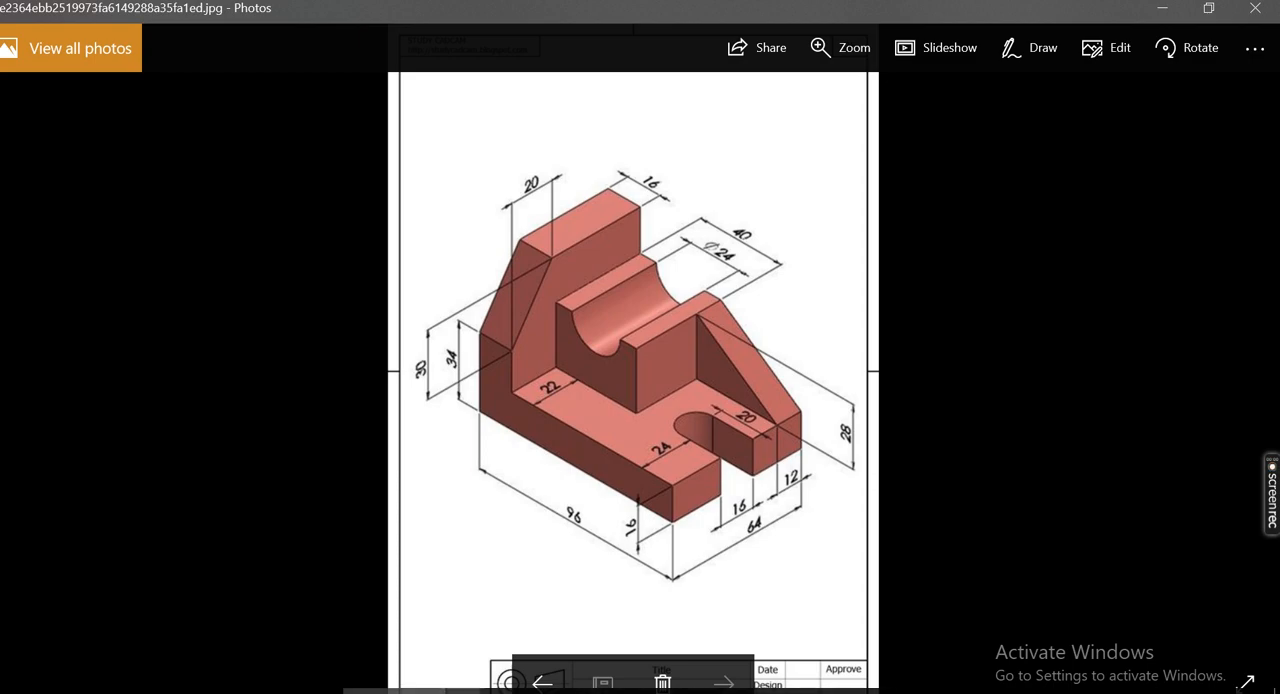
pyautogui.click(291, 690)
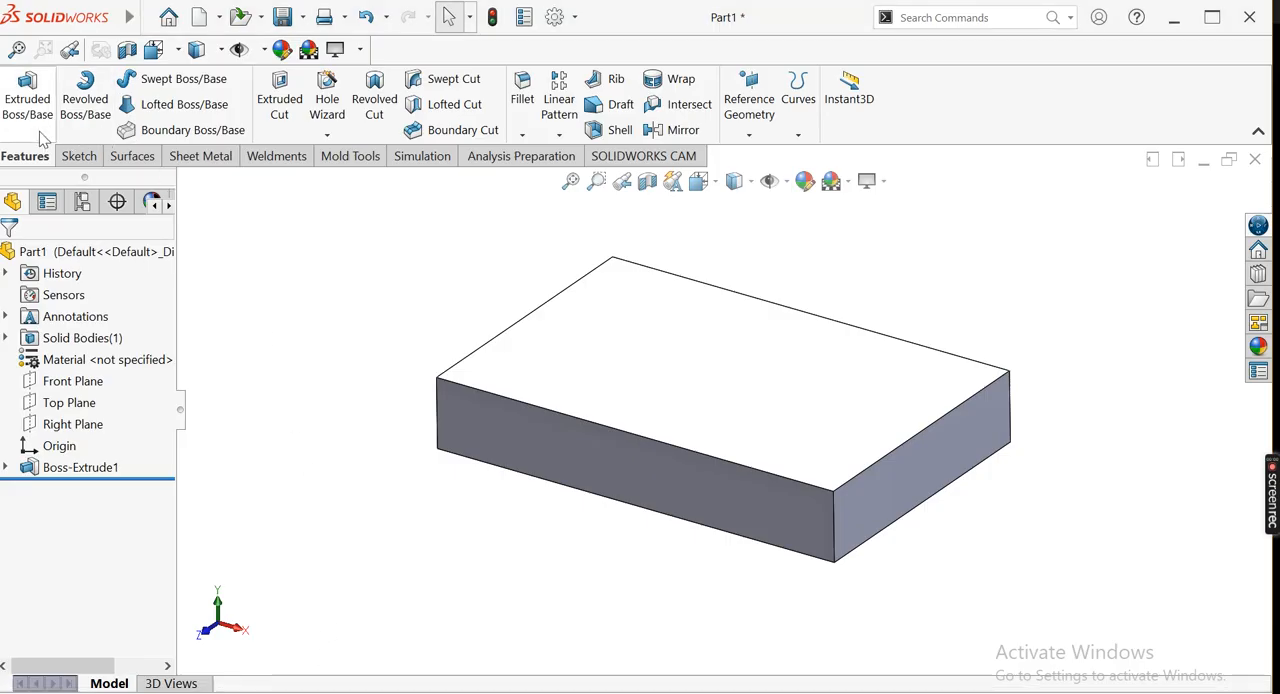
pyautogui.click(28, 100)
pyautogui.click(617, 371)
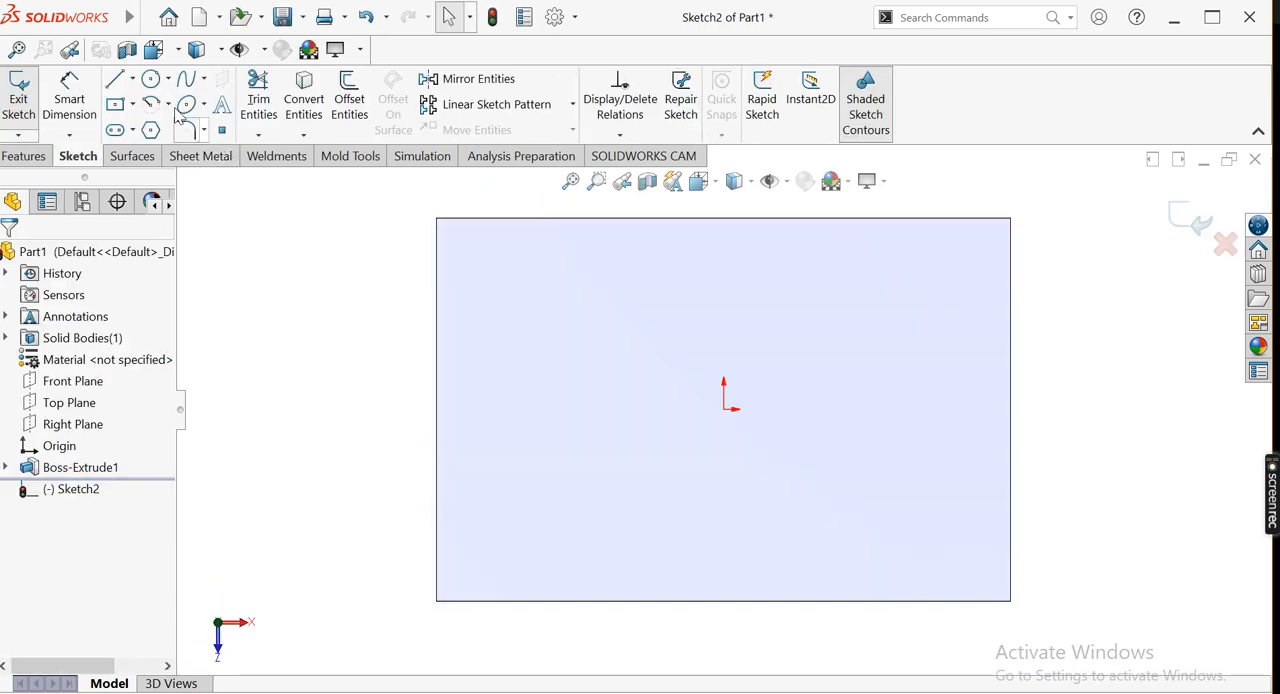
pyautogui.click(132, 104)
pyautogui.click(151, 104)
pyautogui.click(132, 104)
pyautogui.click(137, 128)
pyautogui.click(436, 218)
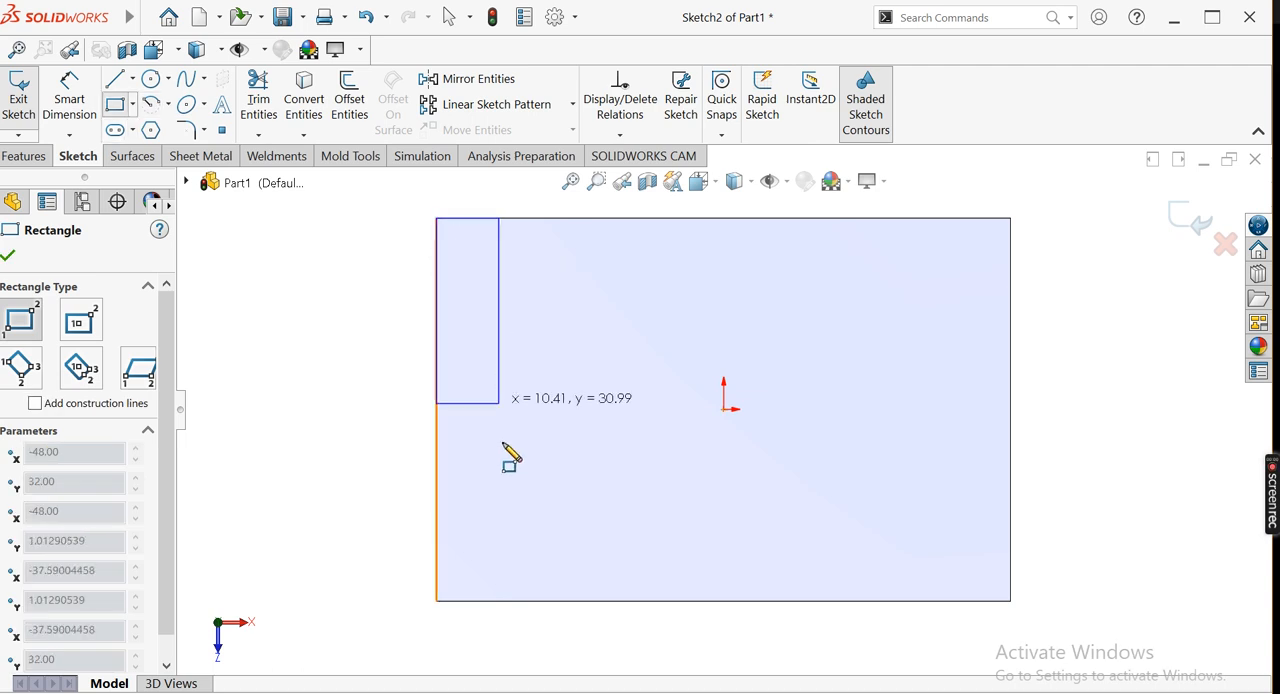
pyautogui.click(533, 601)
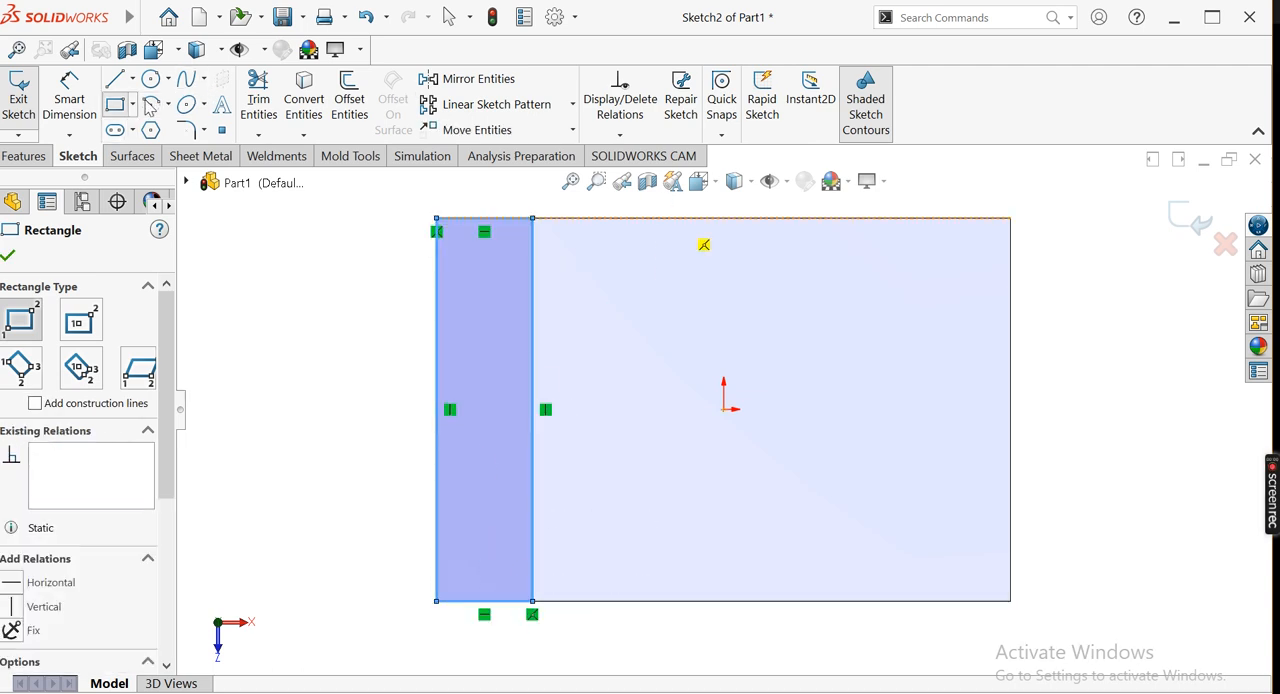
# Set the width of the rectangle at the block's left end to 16 mm
pyautogui.click(85, 108)
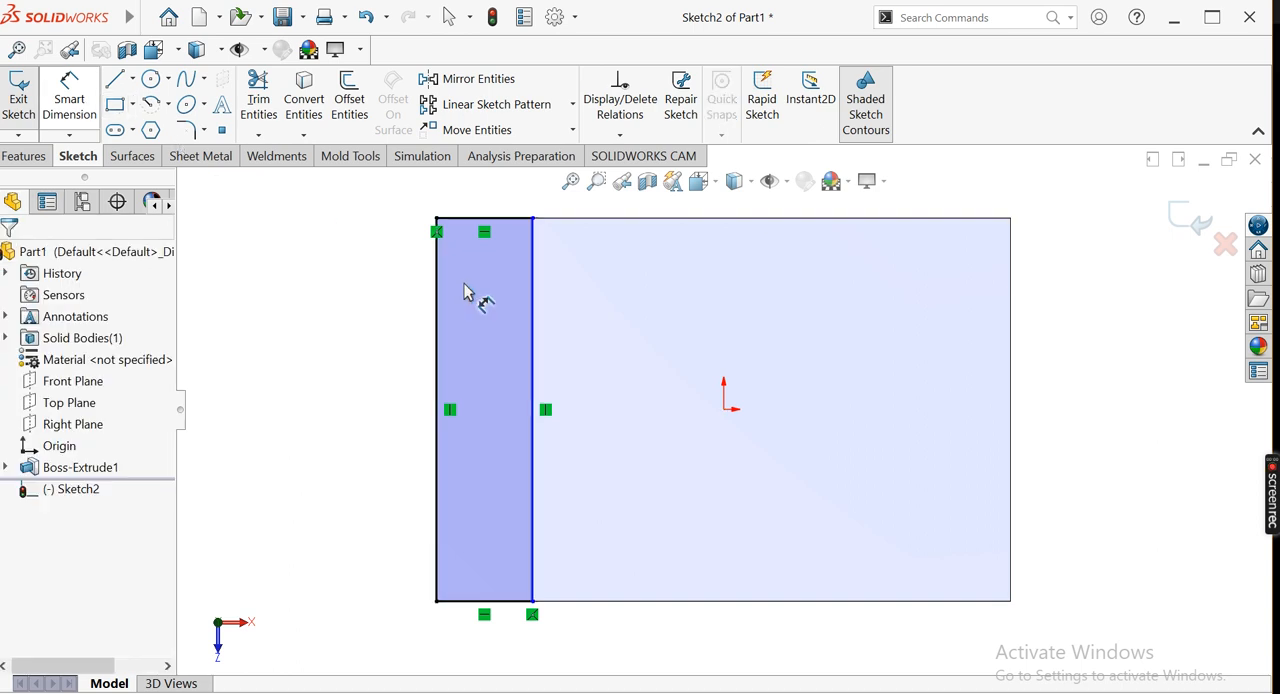
pyautogui.click(485, 218)
pyautogui.click(485, 205)
pyautogui.write('16')
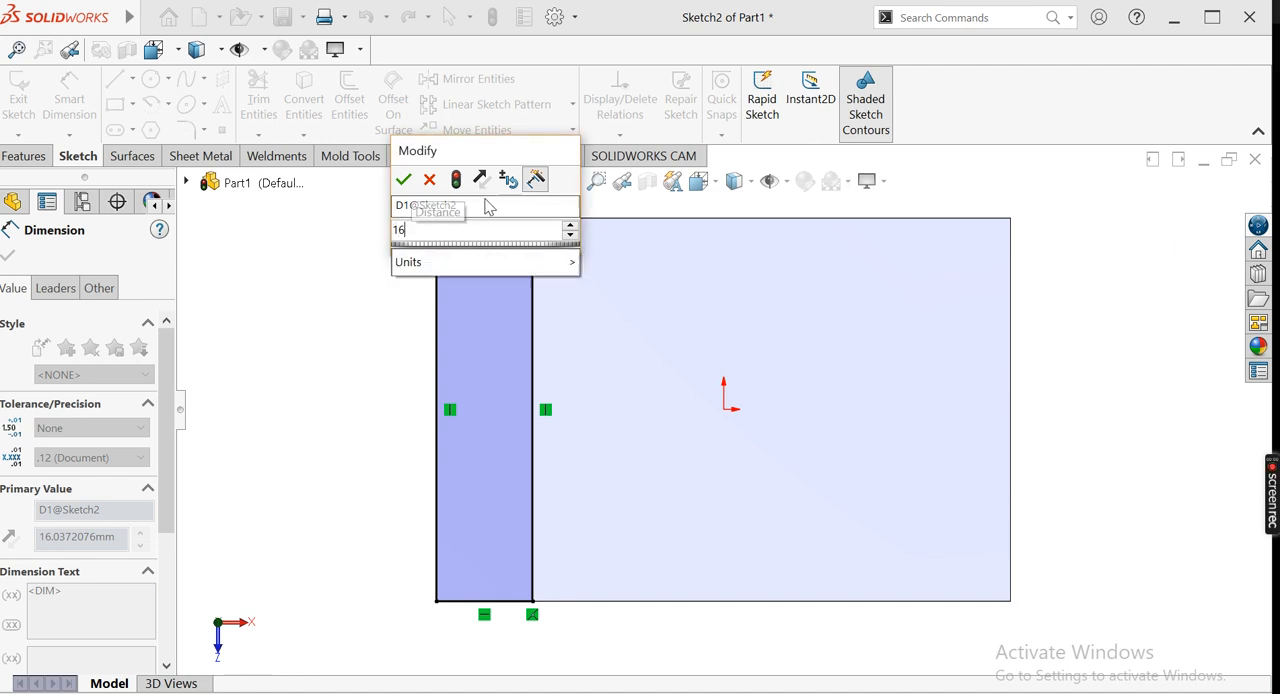
pyautogui.press('Return')
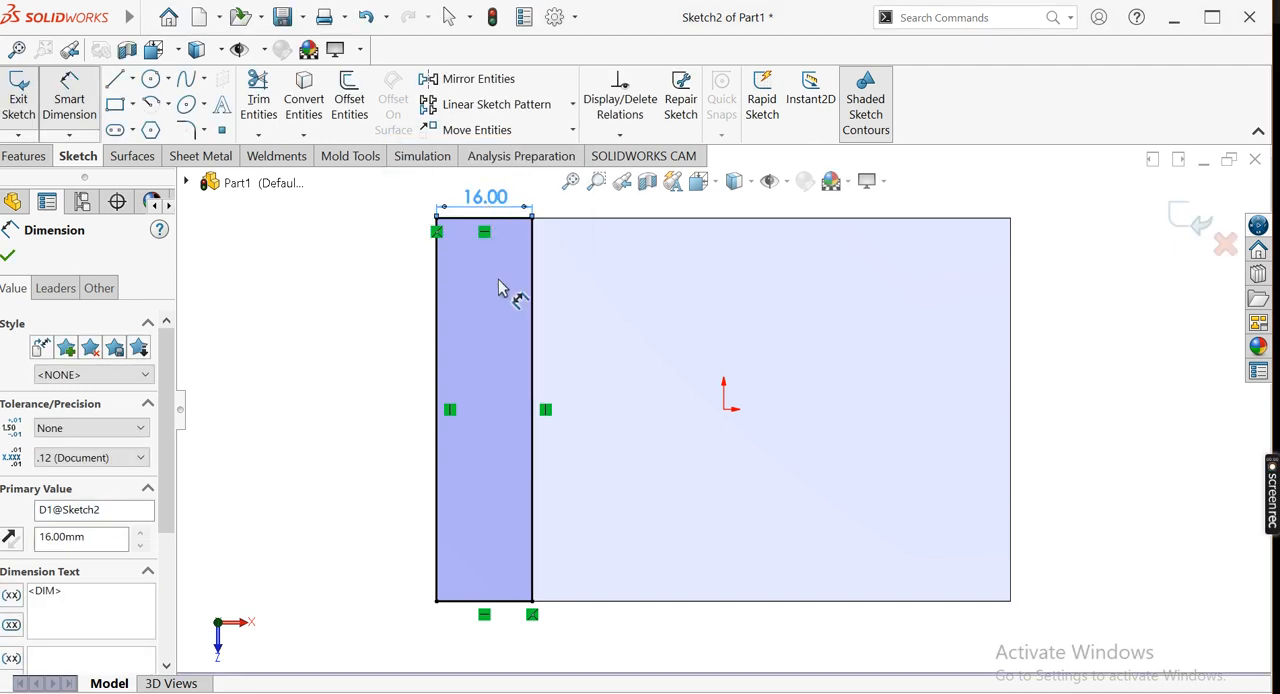
pyautogui.click(8, 257)
pyautogui.press('Escape')
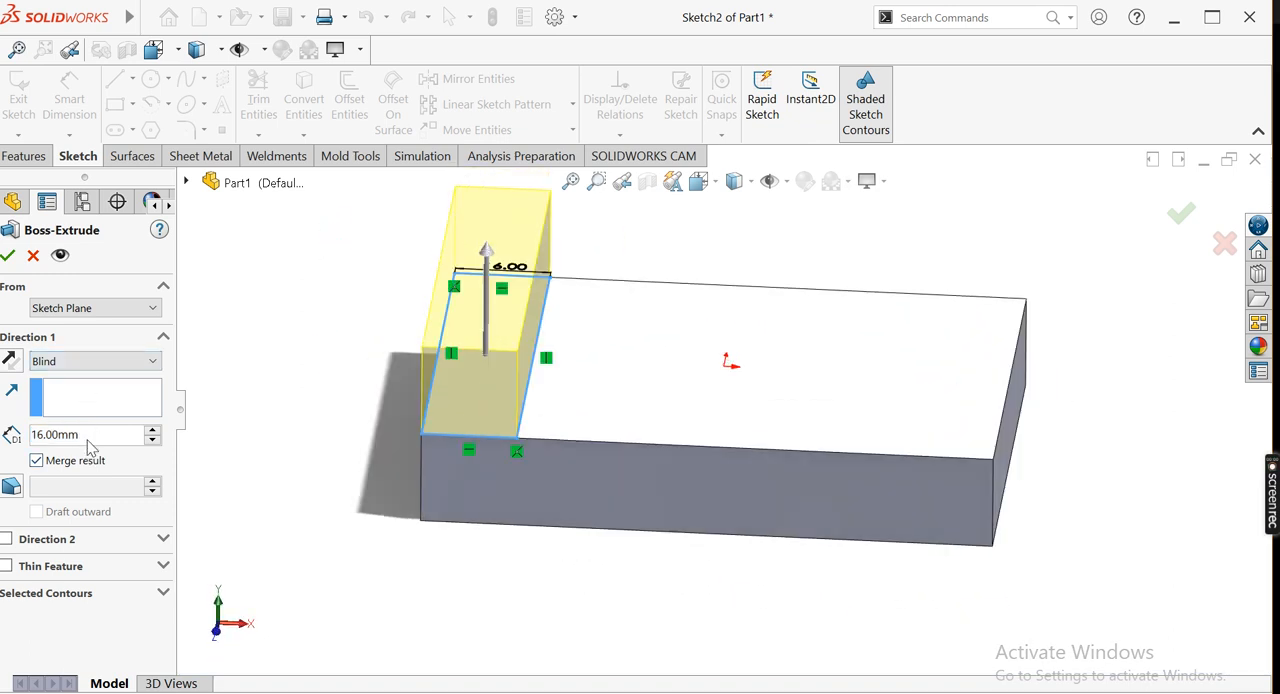
# Extrude the end rectangle upward as a blind boss with a depth of 64-16 mm to form the upright wall
pyautogui.moveTo(89, 435); pyautogui.dragTo(22, 434)
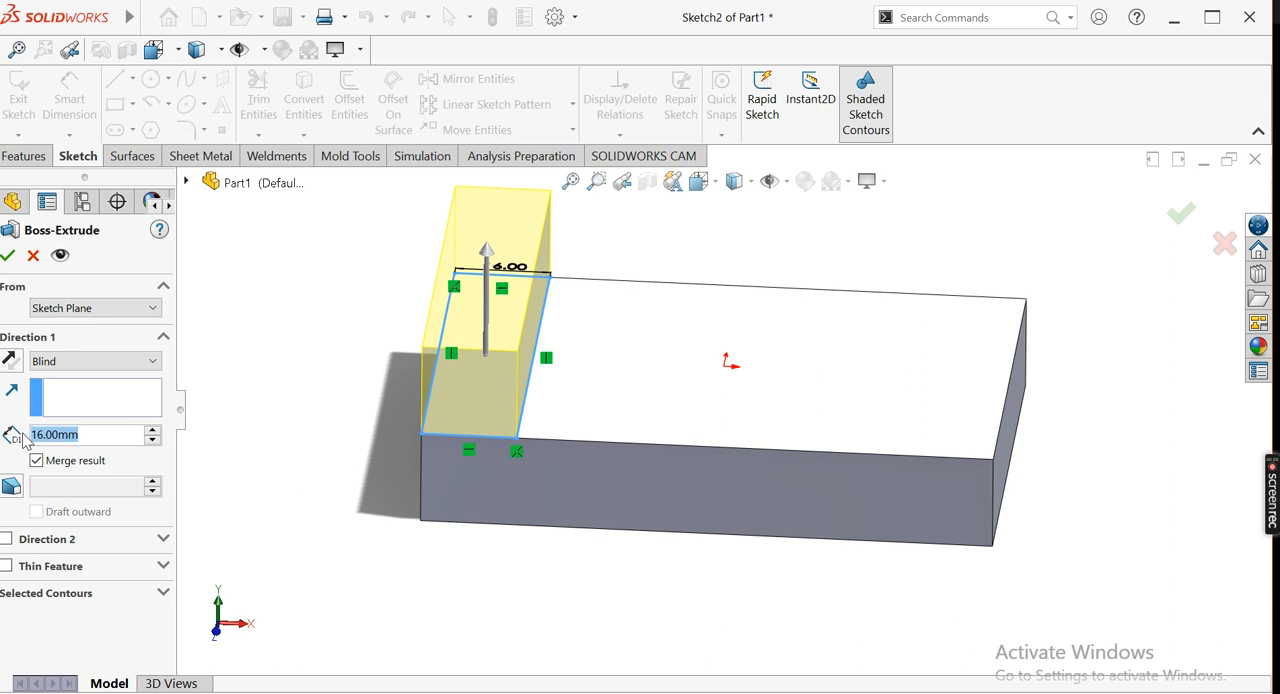
pyautogui.write('64')
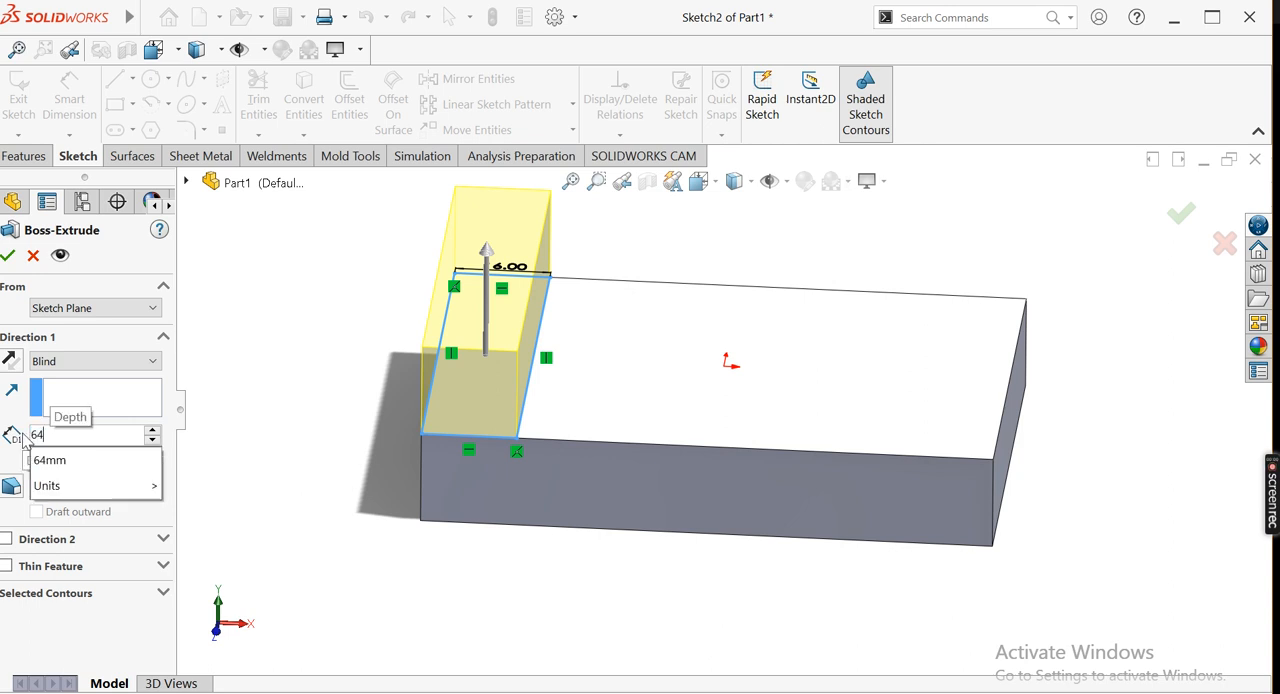
pyautogui.write('_16')
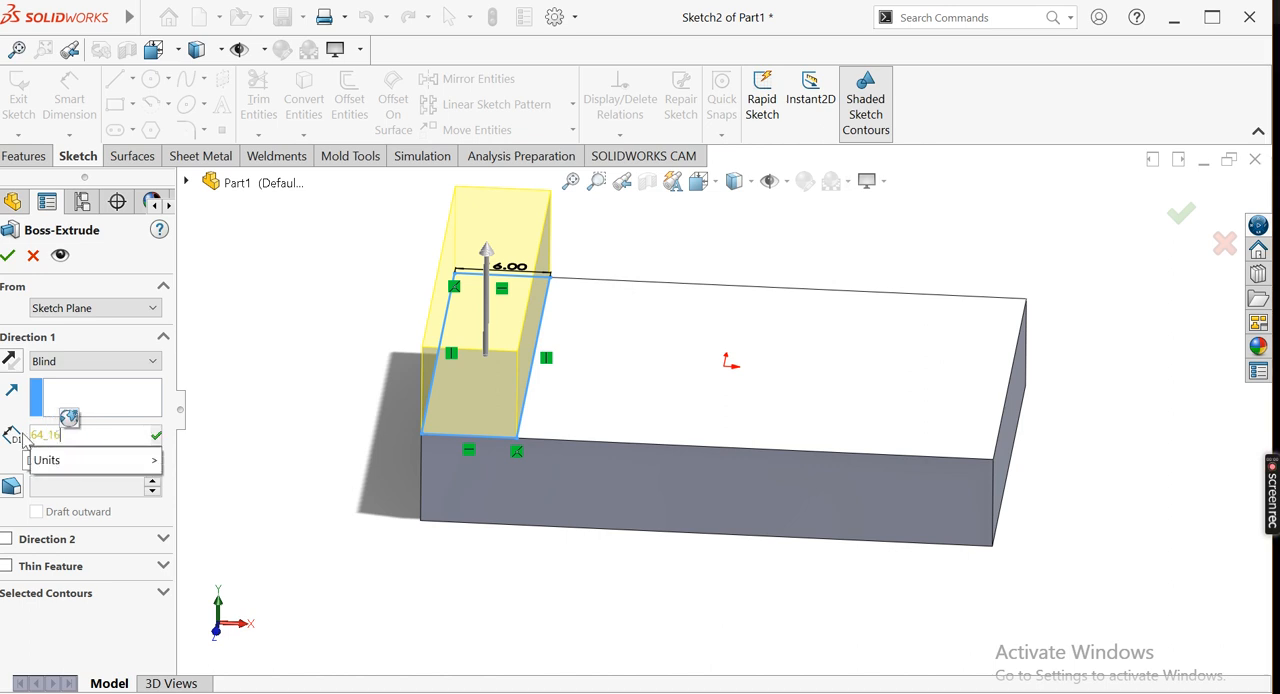
pyautogui.press('Return')
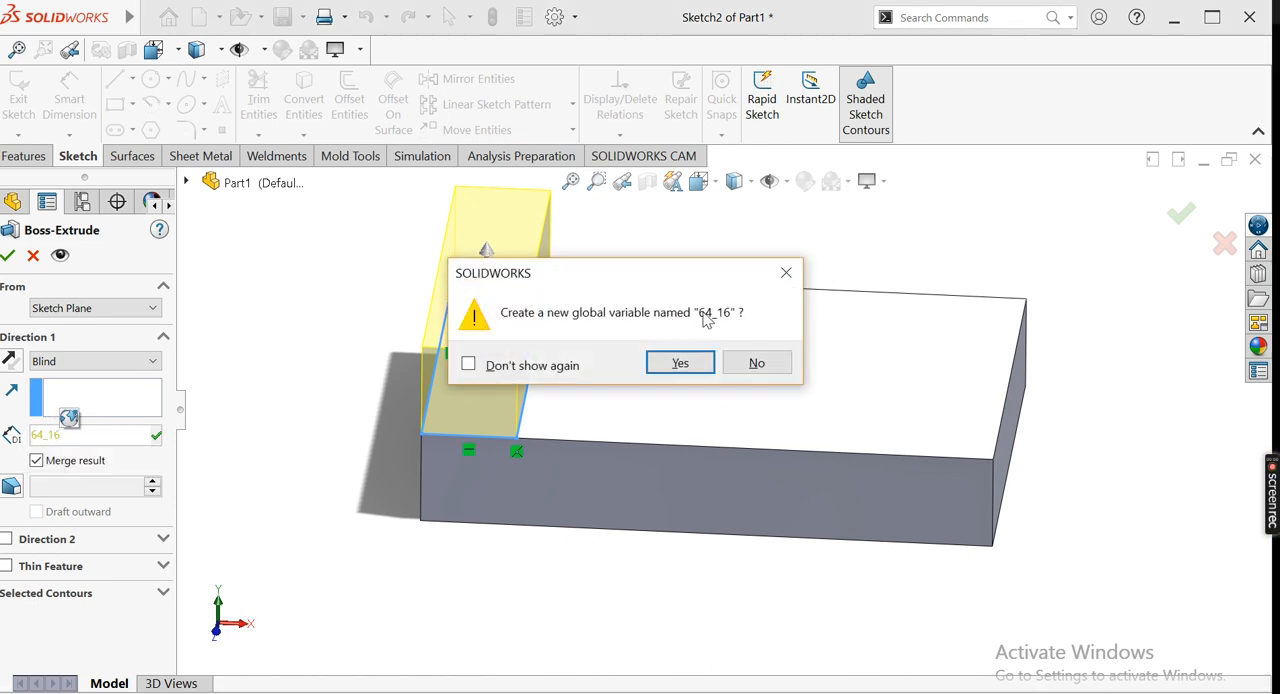
pyautogui.click(755, 362)
pyautogui.click(70, 436)
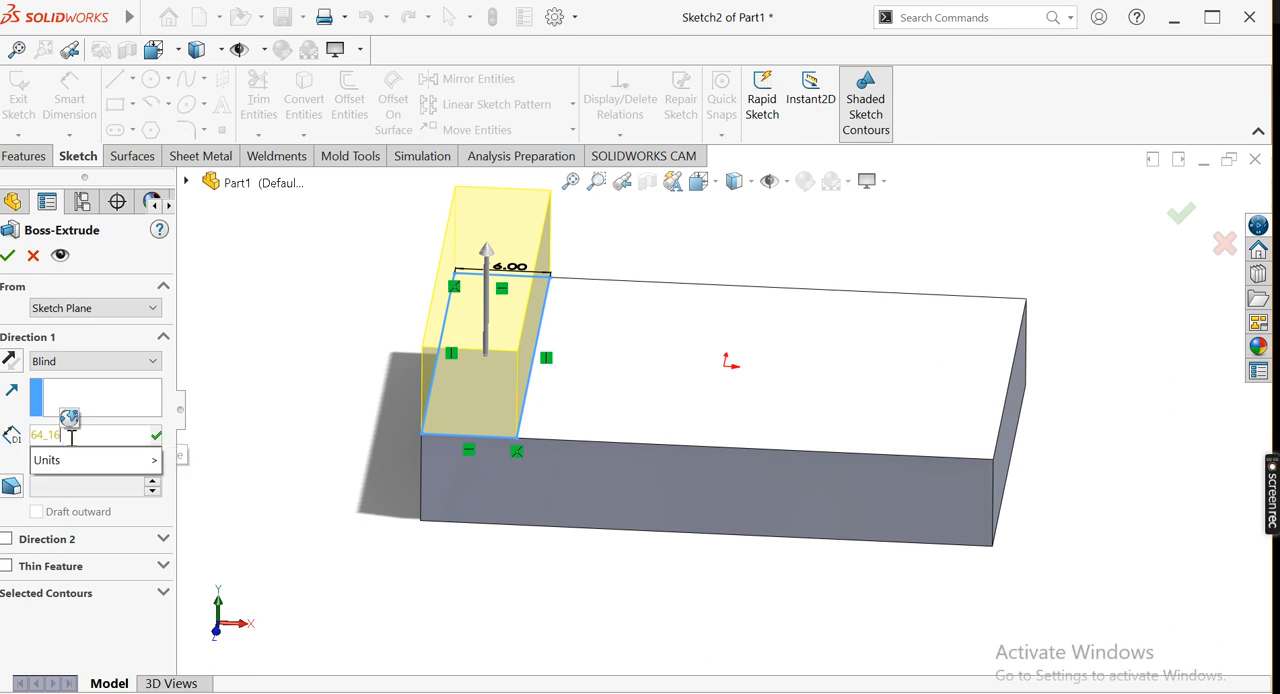
pyautogui.press('BackSpace')
pyautogui.press('BackSpace')
pyautogui.press('BackSpace')
pyautogui.write('-')
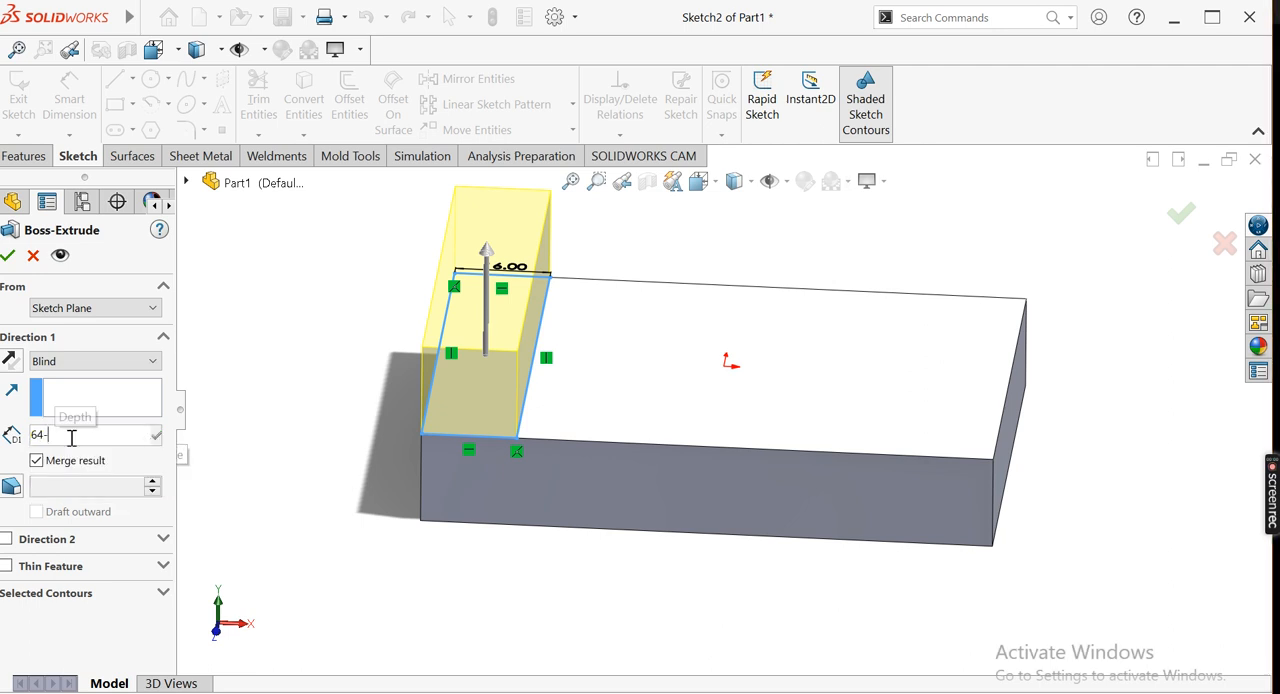
pyautogui.write('16')
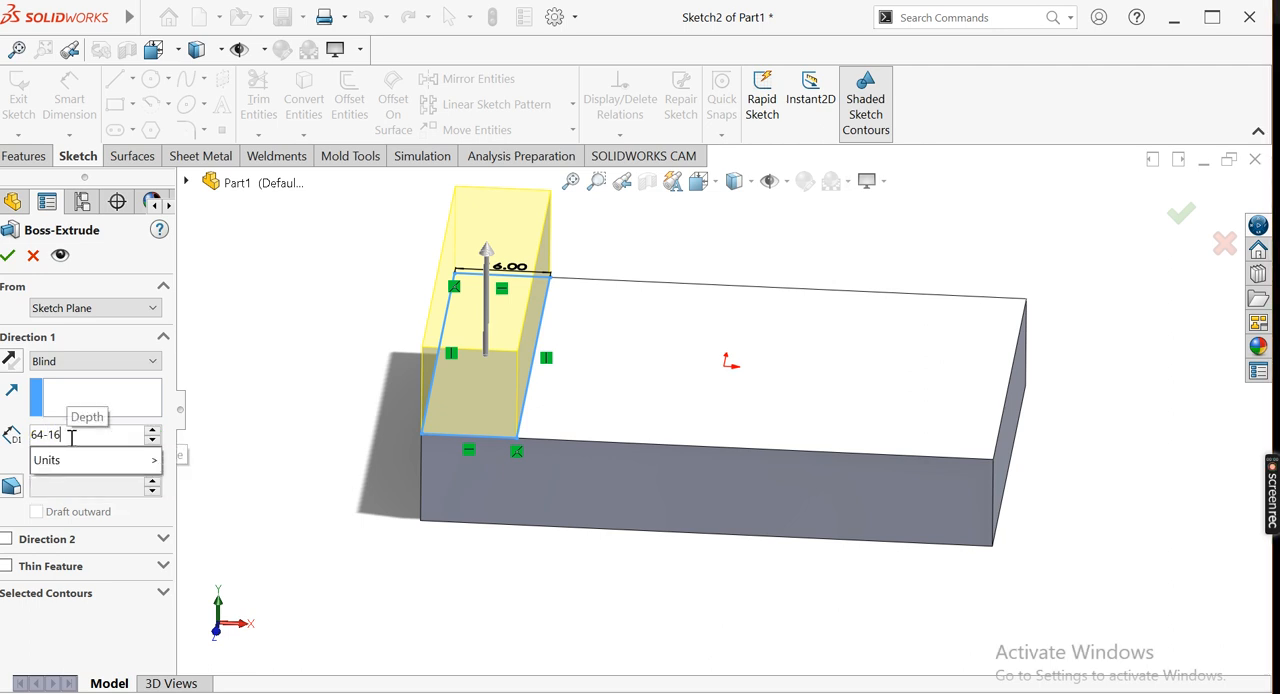
pyautogui.press('Return')
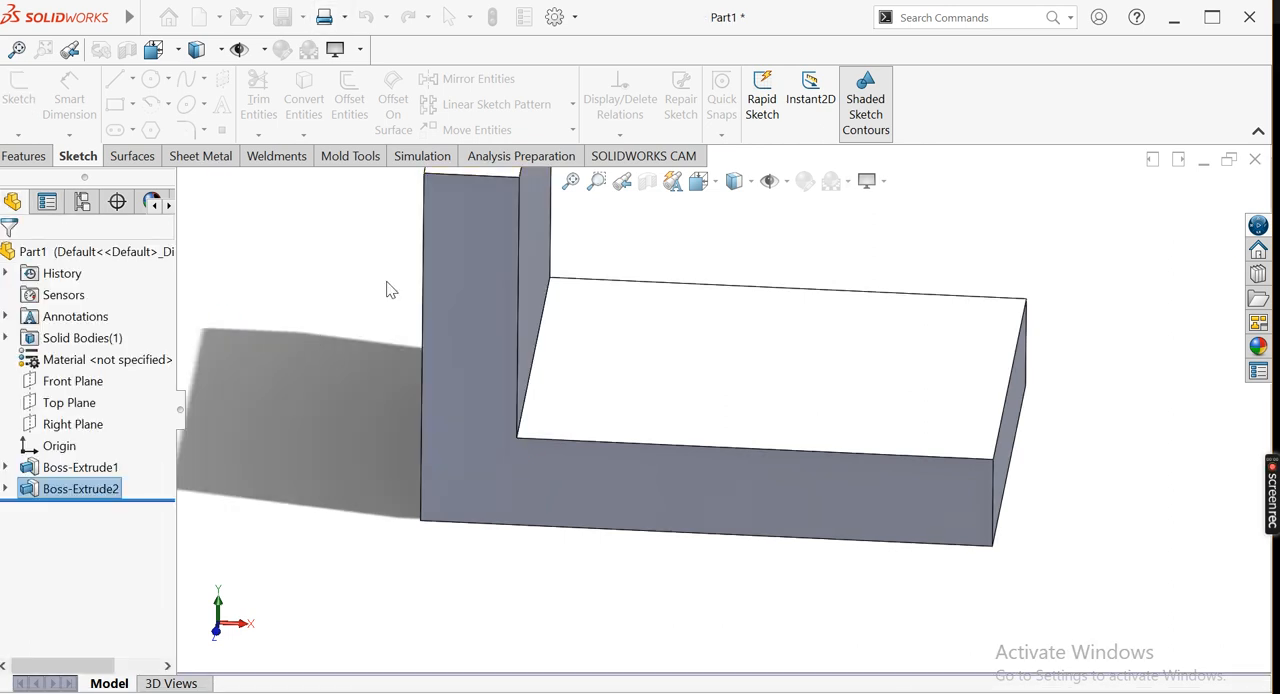
# Sketch a closed right triangle about 21 mm wide and 26 mm high in the front upper corner of the upright wall's inner face
pyautogui.click(572, 183)
pyautogui.moveTo(386, 337); pyautogui.dragTo(323, 289, button='middle')
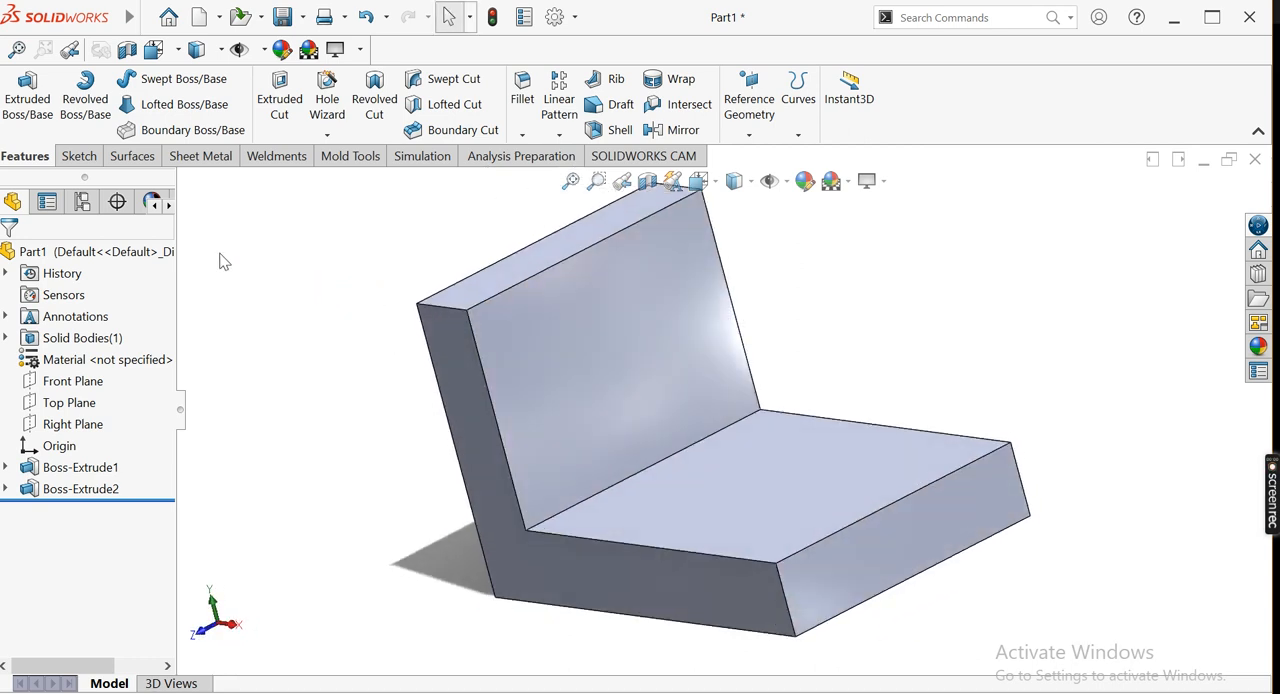
pyautogui.click(40, 108)
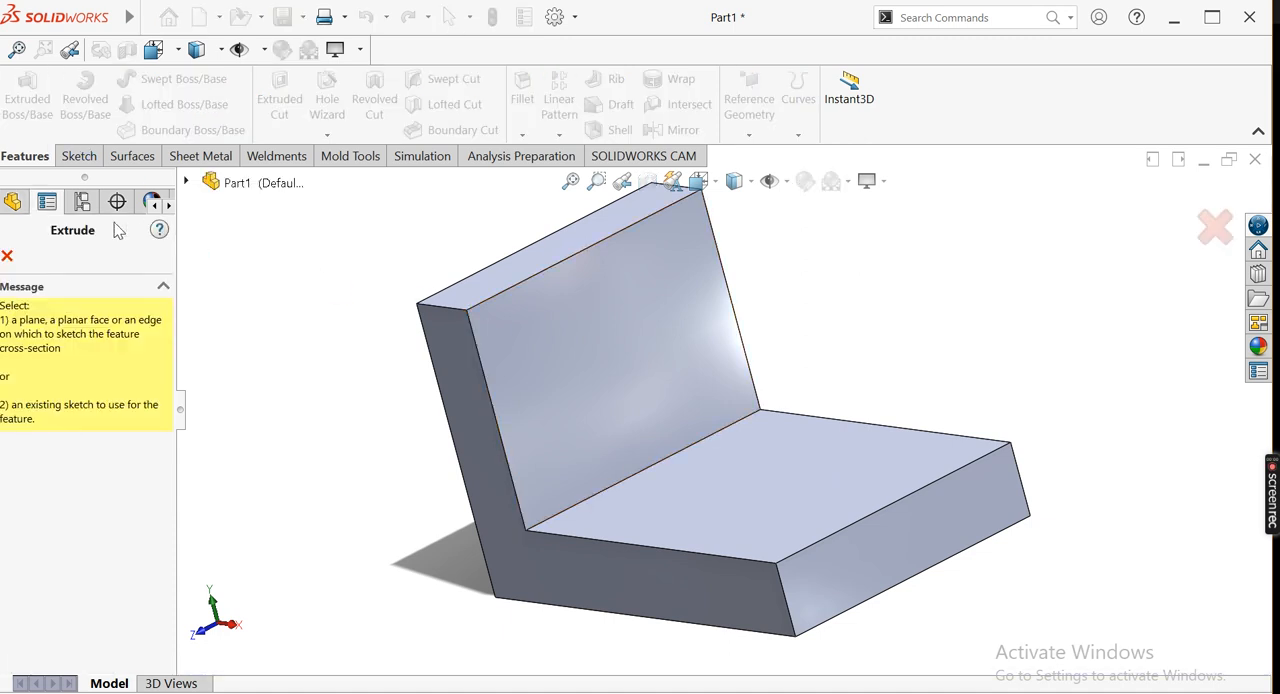
pyautogui.click(9, 256)
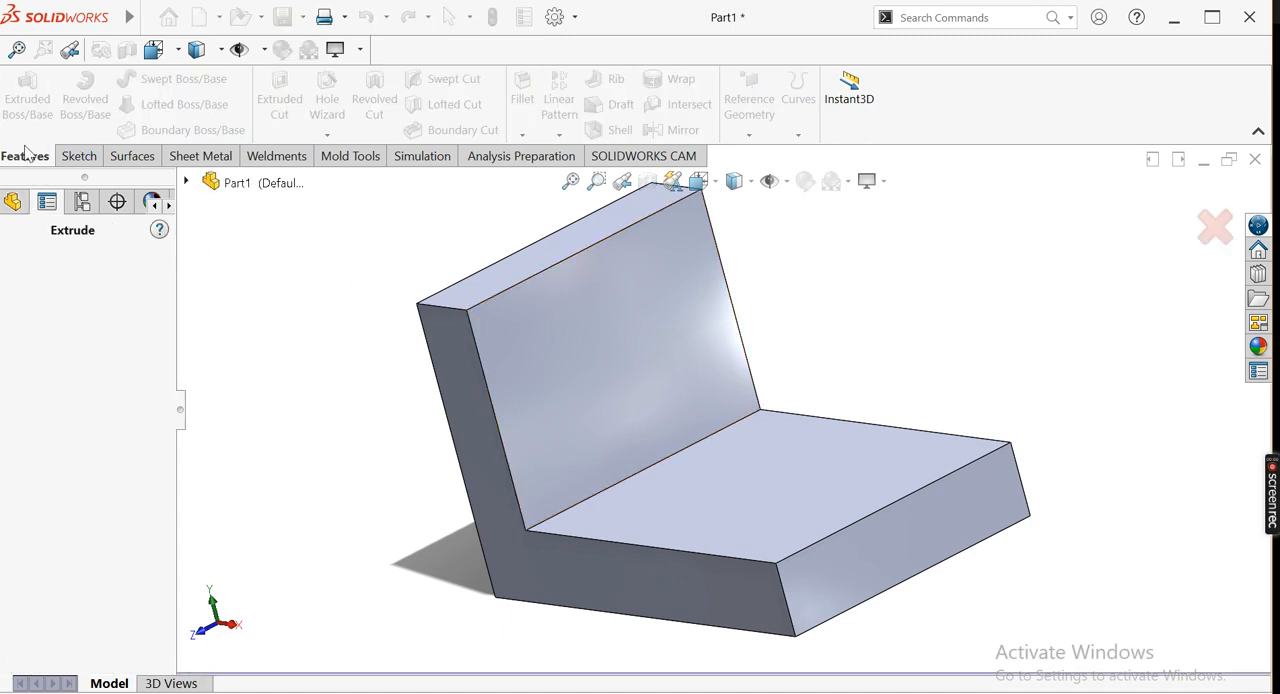
pyautogui.click(79, 157)
pyautogui.click(18, 90)
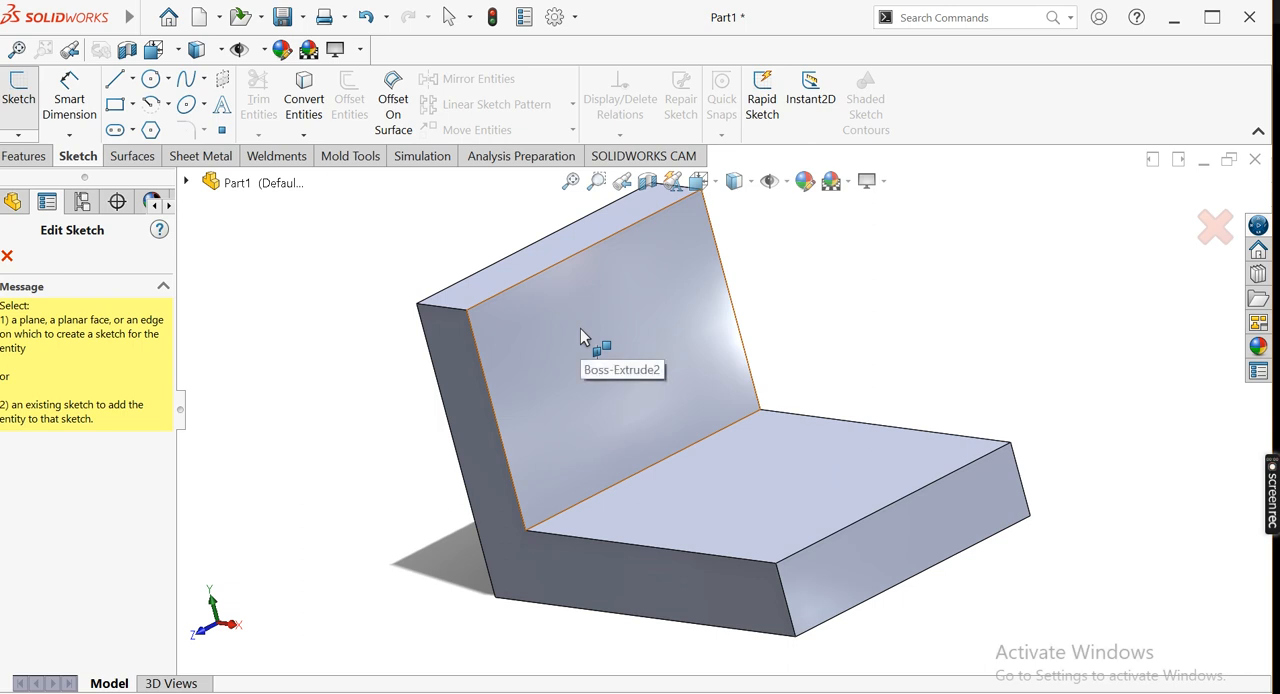
pyautogui.click(580, 328)
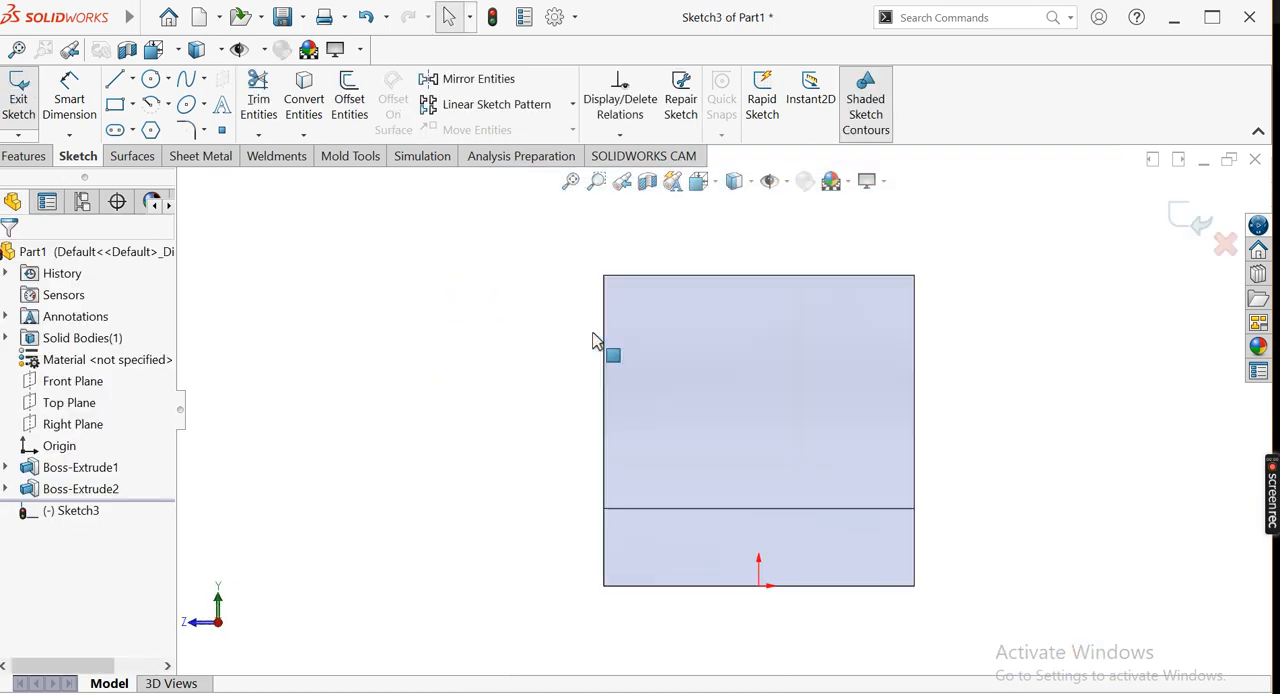
pyautogui.click(114, 79)
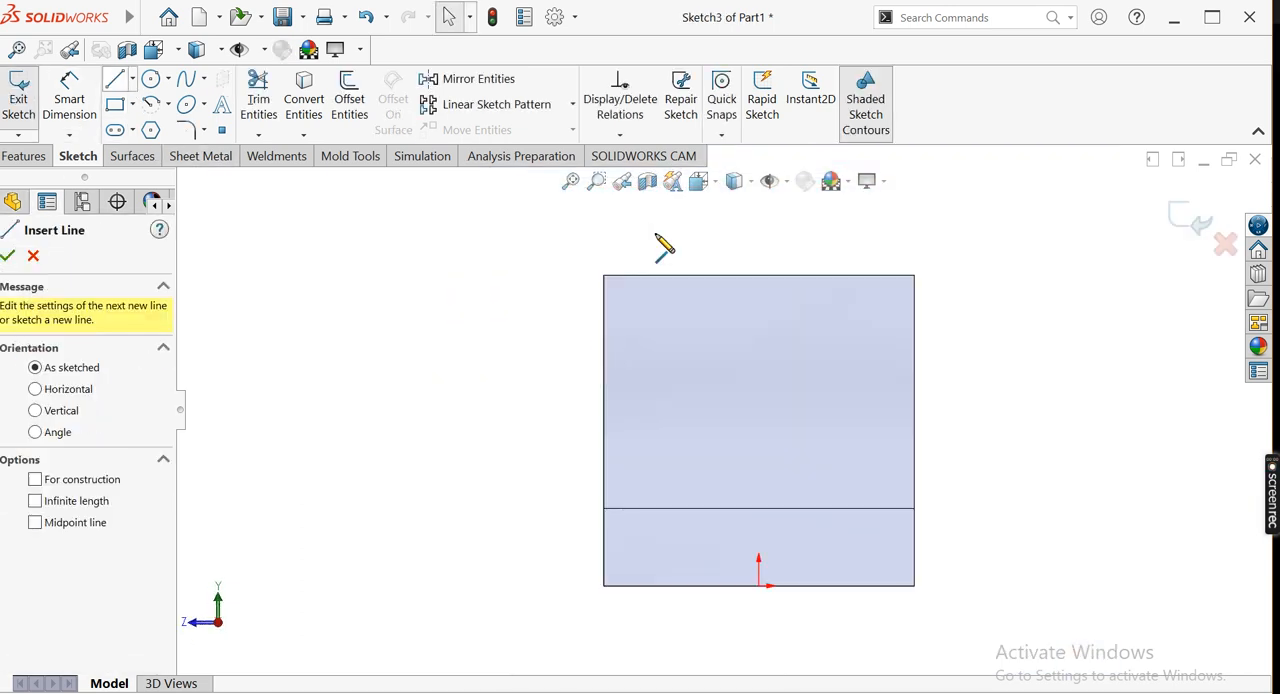
pyautogui.click(603, 276)
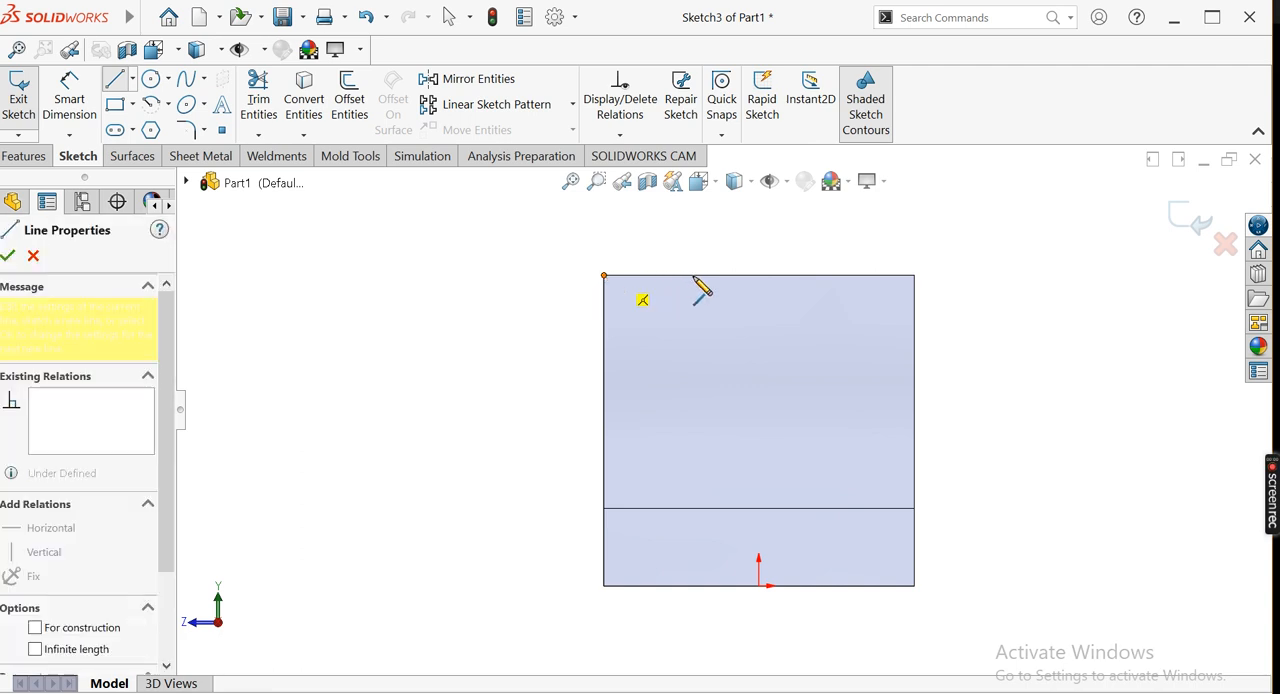
pyautogui.click(706, 276)
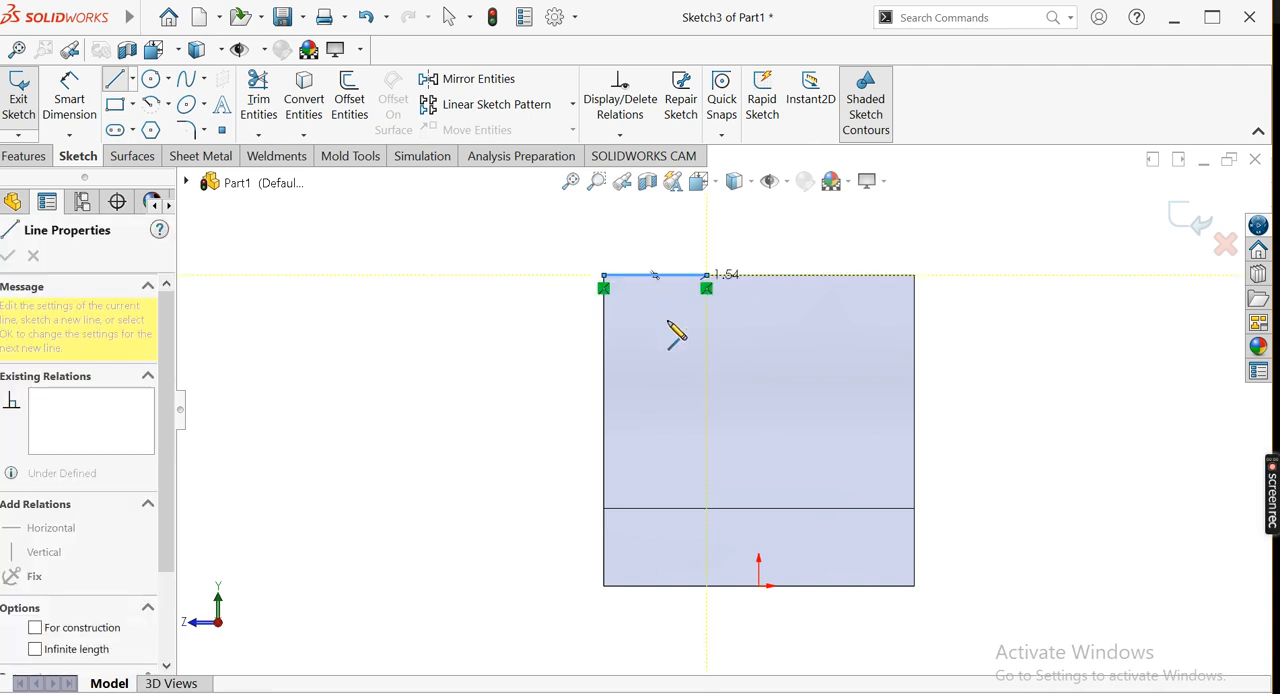
pyautogui.click(604, 397)
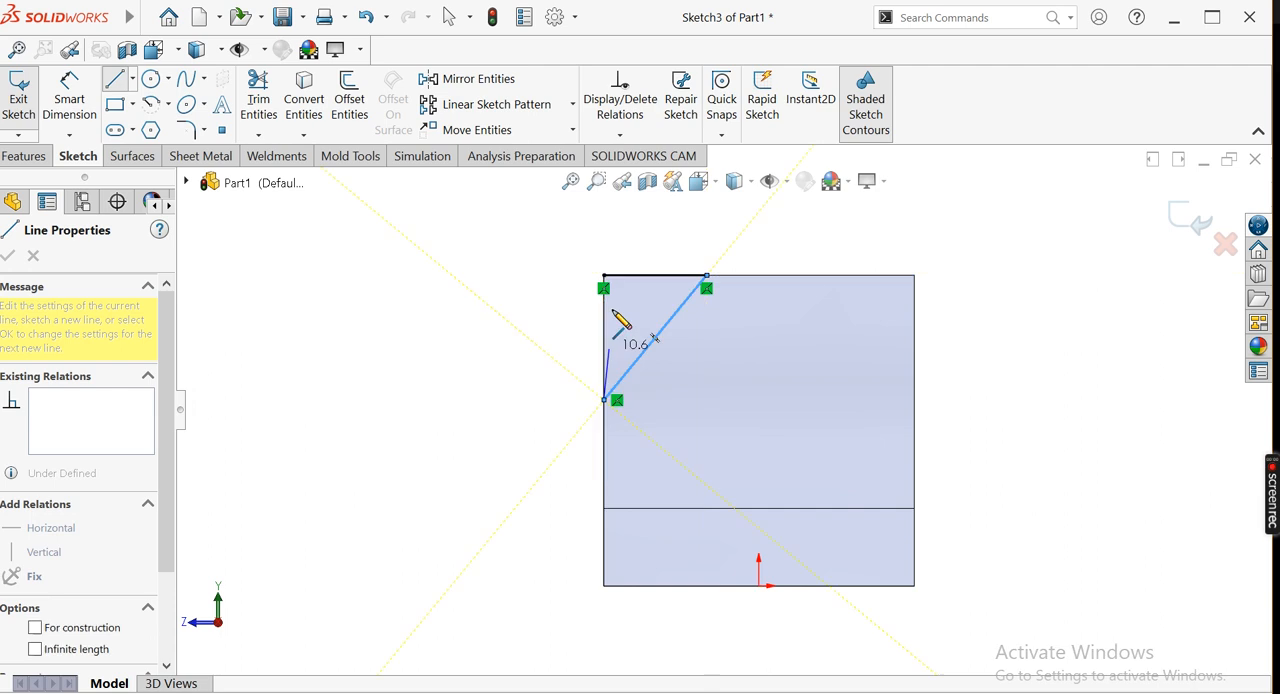
pyautogui.click(604, 277)
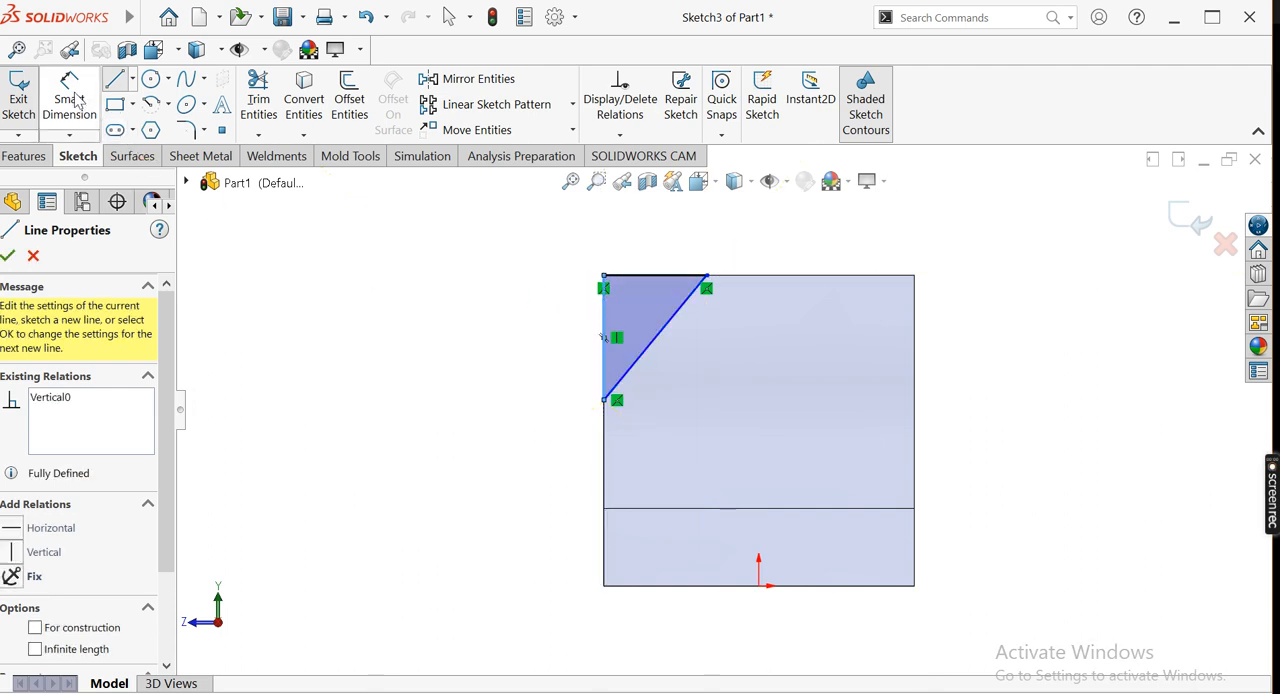
# Dimension the corner triangle with a 20 mm horizontal leg and a 30 mm vertical leg
pyautogui.click(69, 92)
pyautogui.click(652, 275)
pyautogui.click(650, 261)
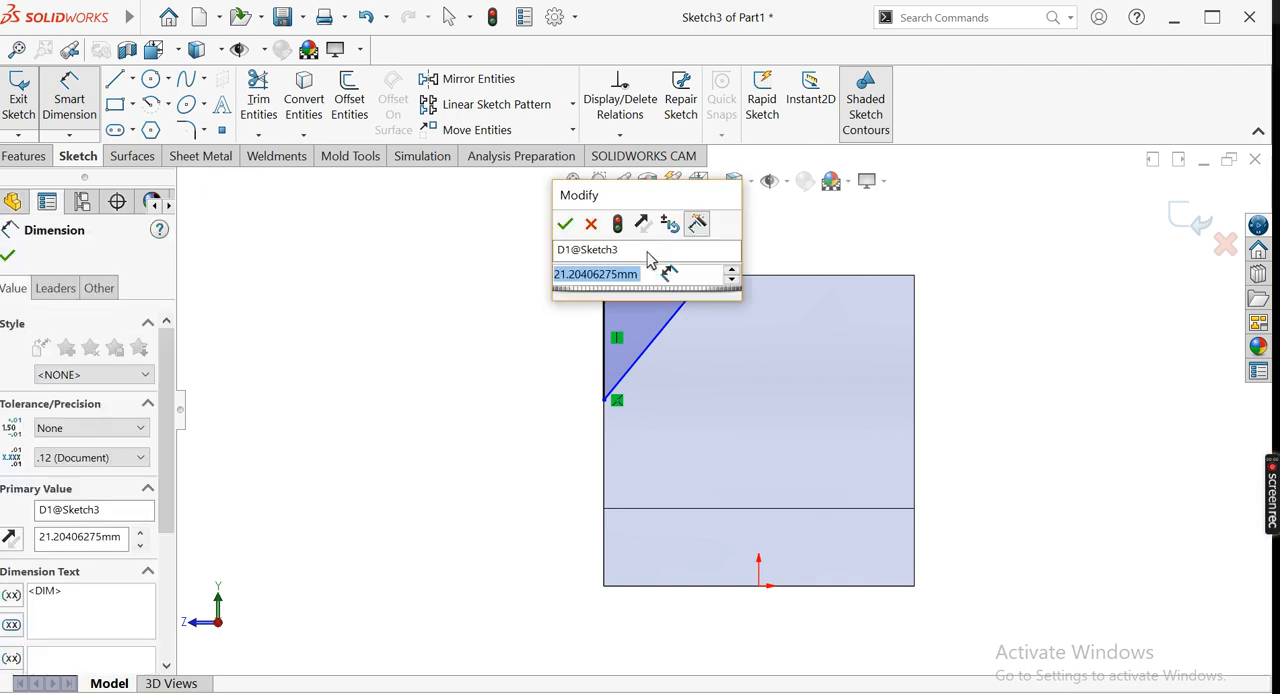
pyautogui.write('20')
pyautogui.press('Return')
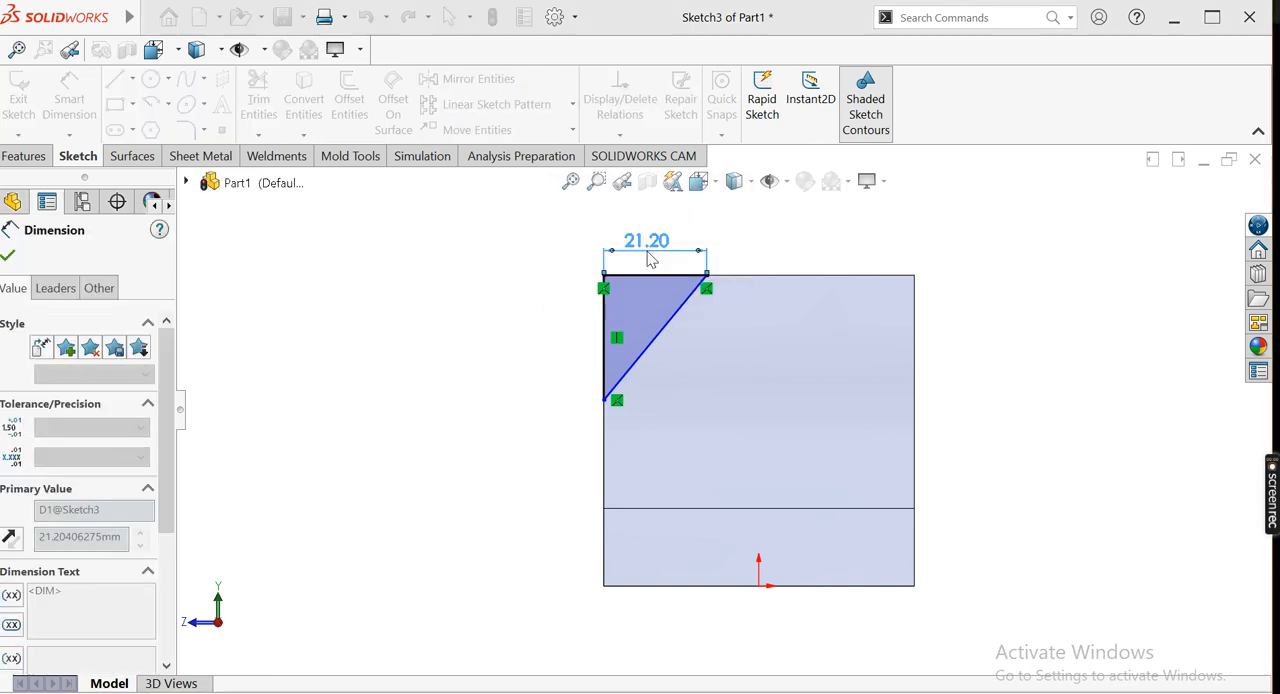
pyautogui.click(578, 328)
pyautogui.click(580, 335)
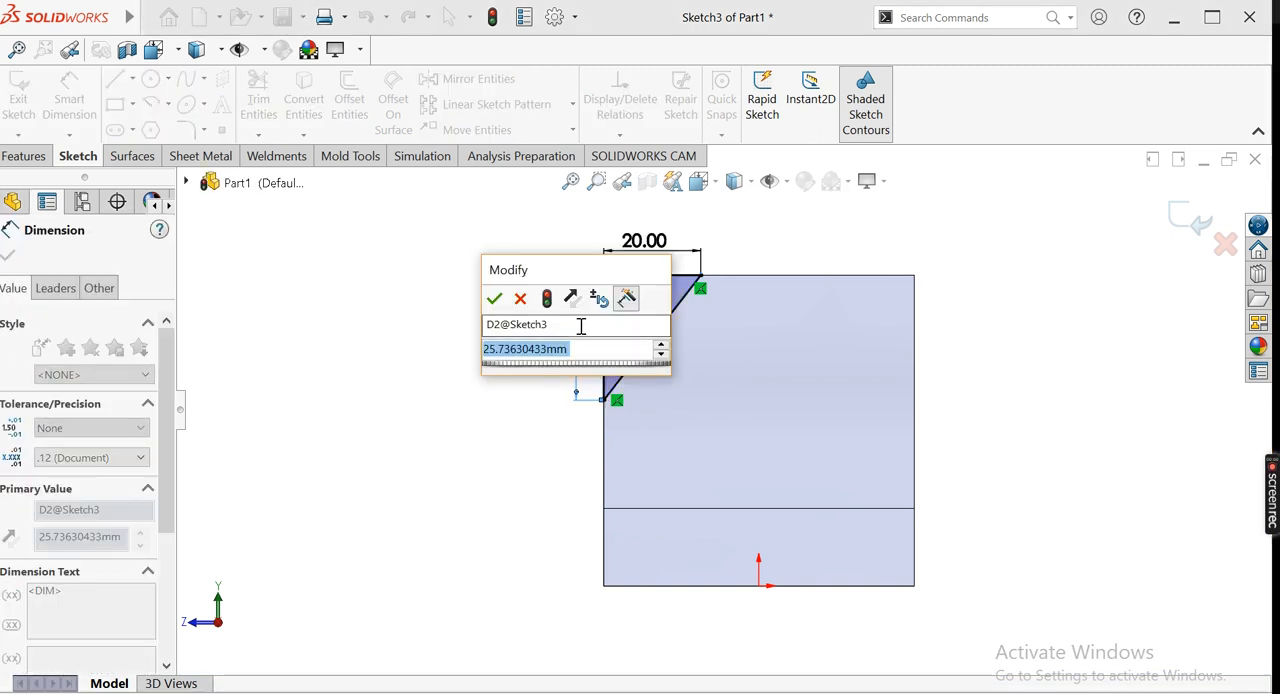
pyautogui.write('30')
pyautogui.press('Return')
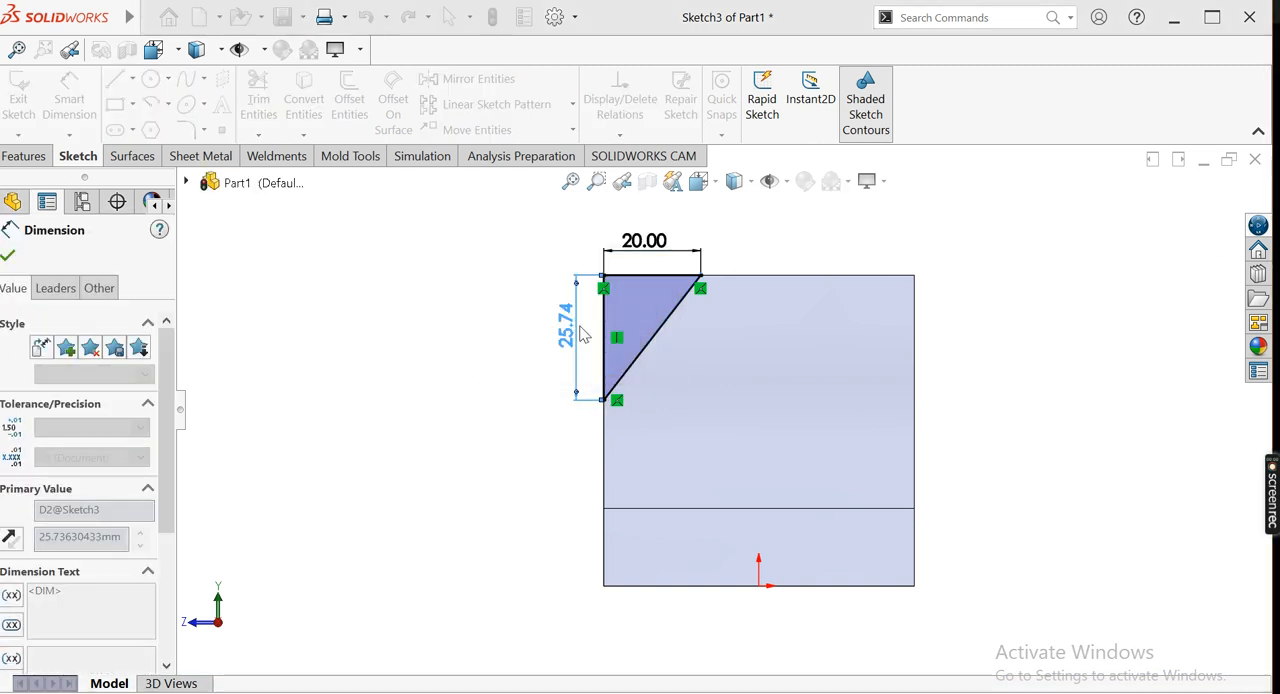
pyautogui.click(9, 256)
# Cut the triangle through the upright wall with a 48 mm blind Extruded Cut to bevel its front upper corner
pyautogui.moveTo(417, 290)
pyautogui.mouseDown(button='middle')
pyautogui.moveTo(523, 317)
pyautogui.moveTo(509, 348)
pyautogui.mouseUp(button='middle')
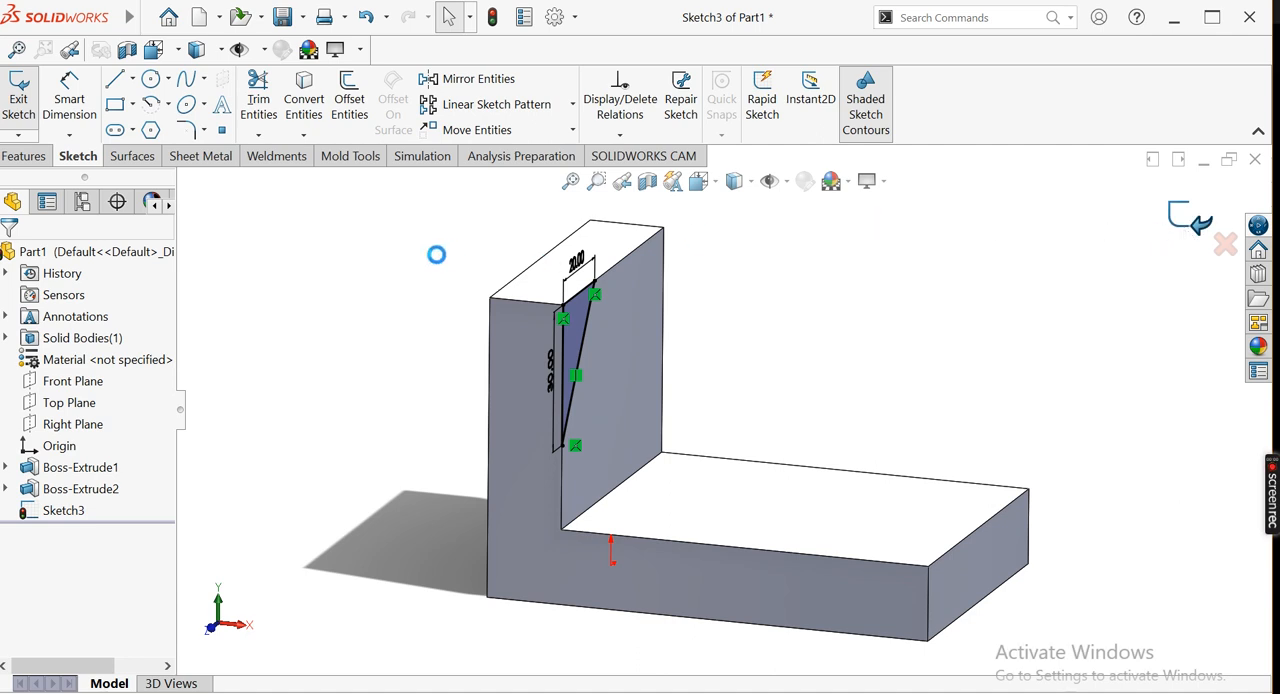
pyautogui.click(31, 157)
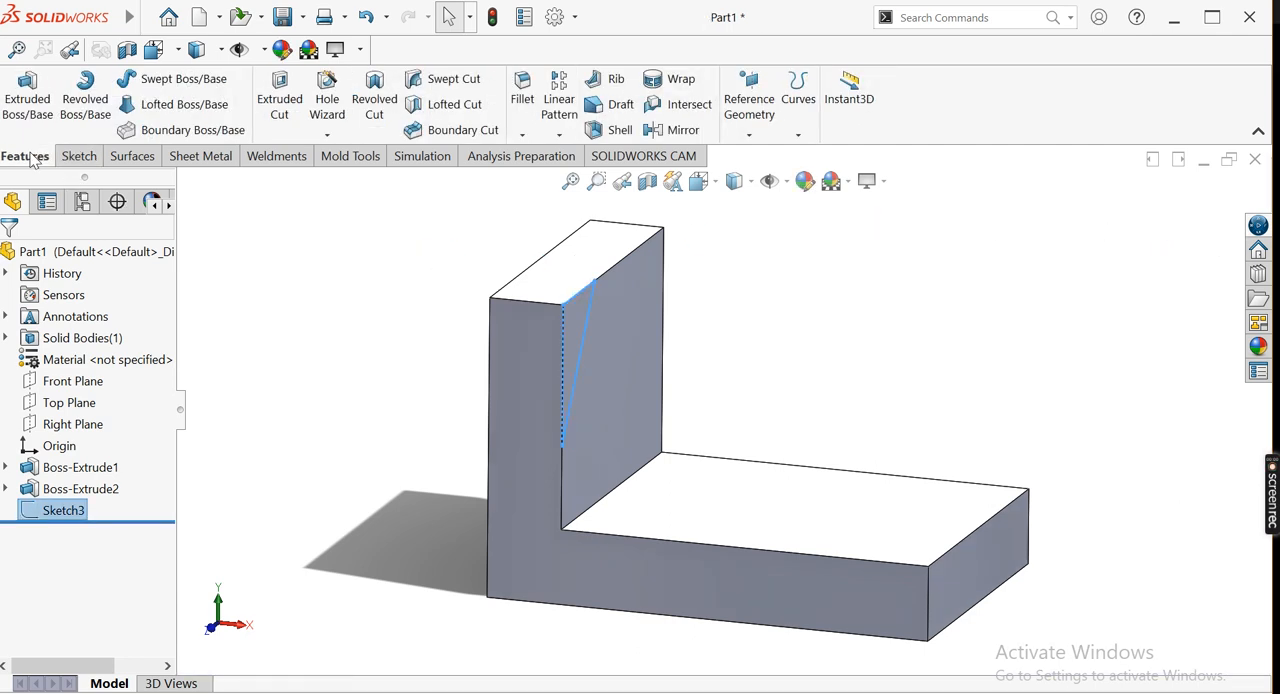
pyautogui.click(278, 96)
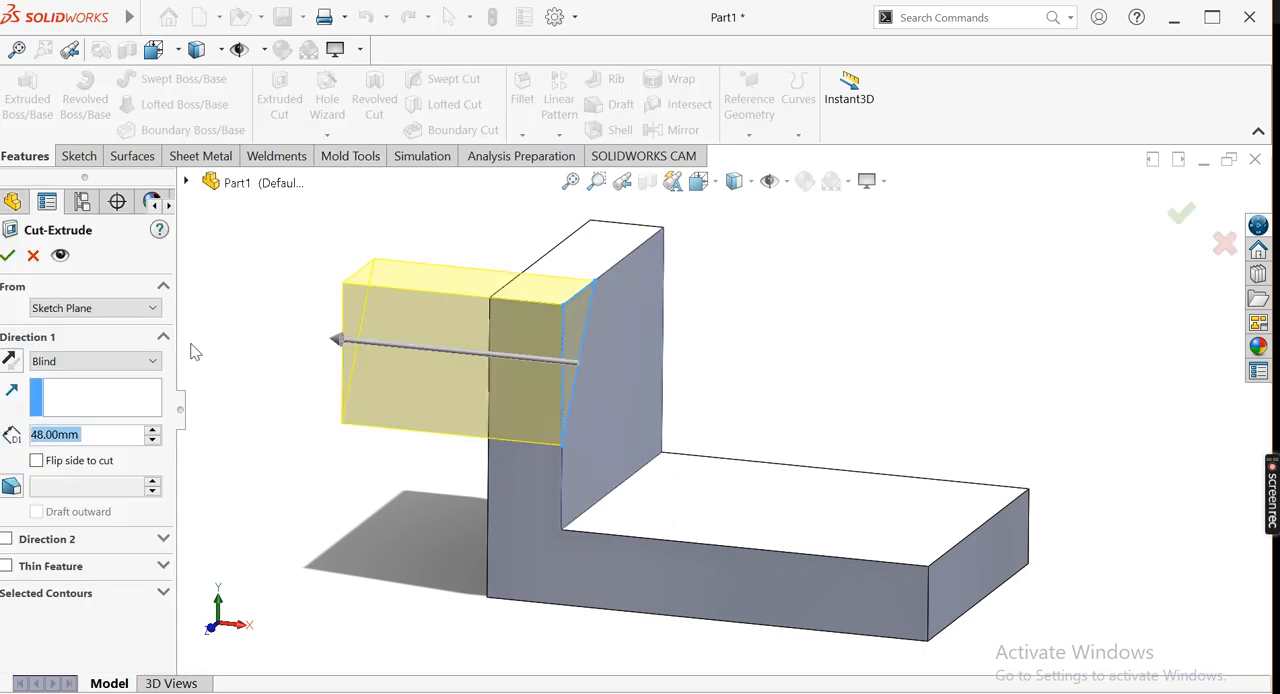
pyautogui.click(8, 255)
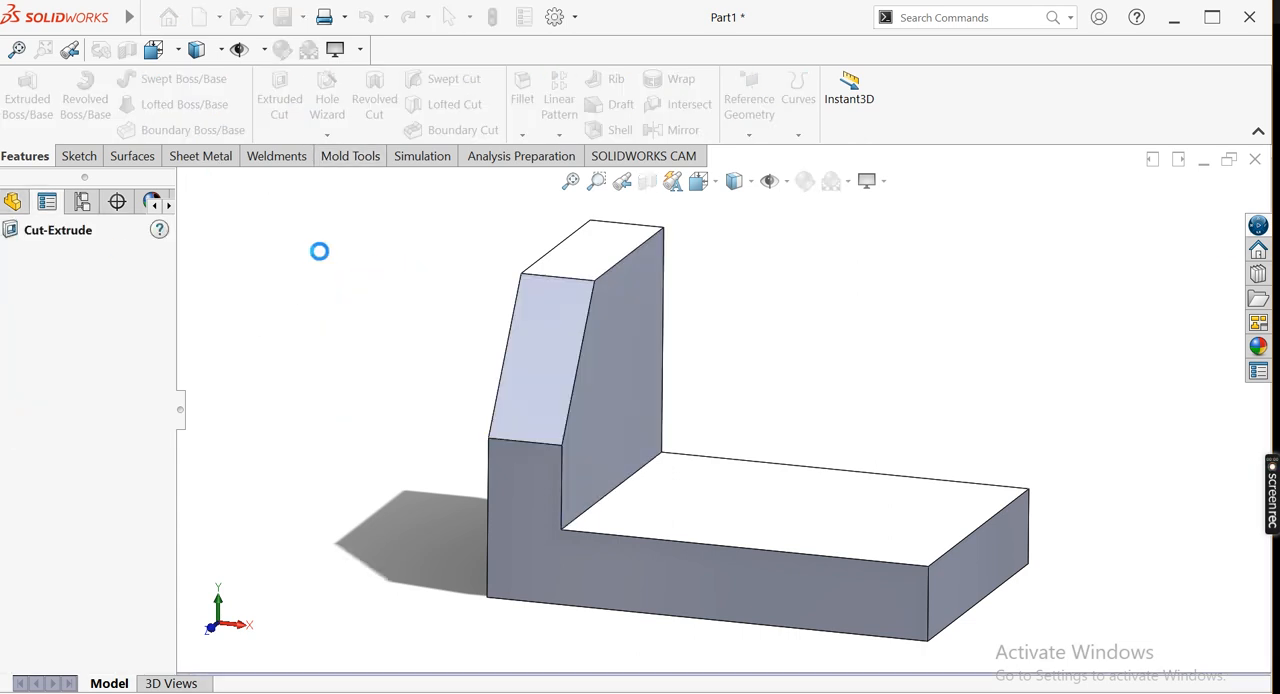
# Start a boss sketch on the base's top face and draw a corner rectangle about 27 x 33 mm from the wall's inner back corner
pyautogui.moveTo(411, 280); pyautogui.dragTo(427, 300, button='middle')
pyautogui.scroll(2, 420, 248)
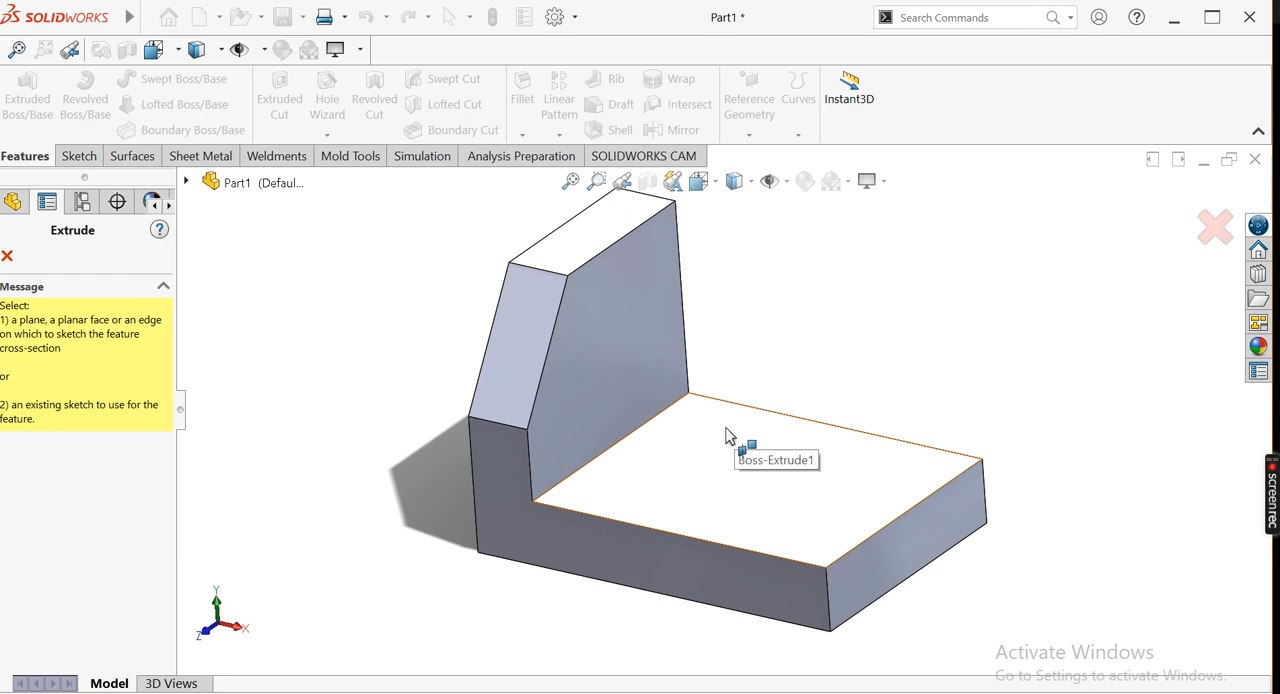
pyautogui.click(696, 480)
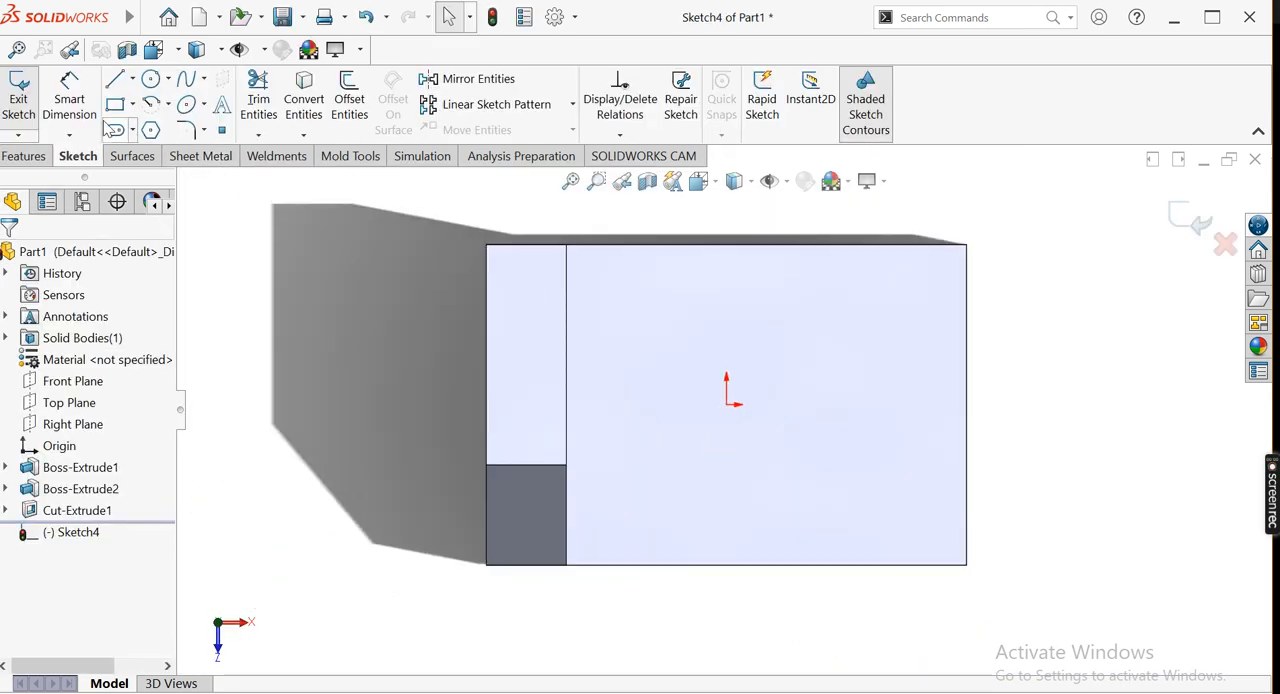
pyautogui.click(132, 104)
pyautogui.click(160, 128)
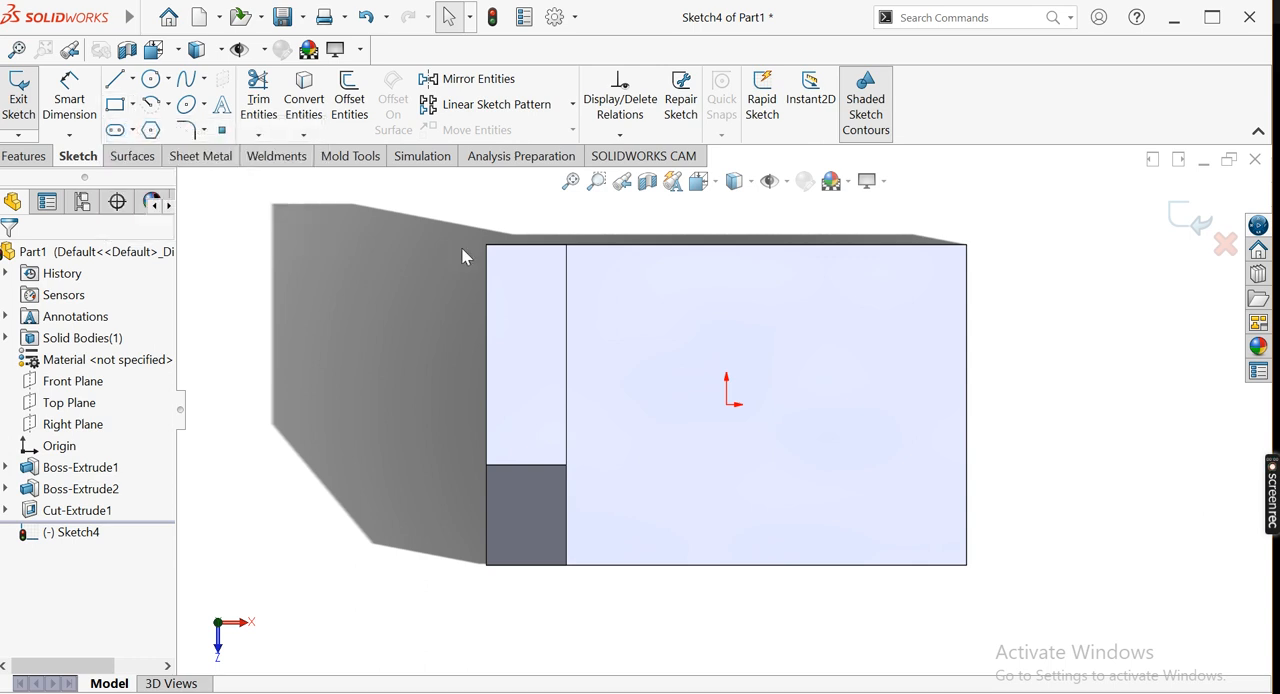
pyautogui.click(566, 245)
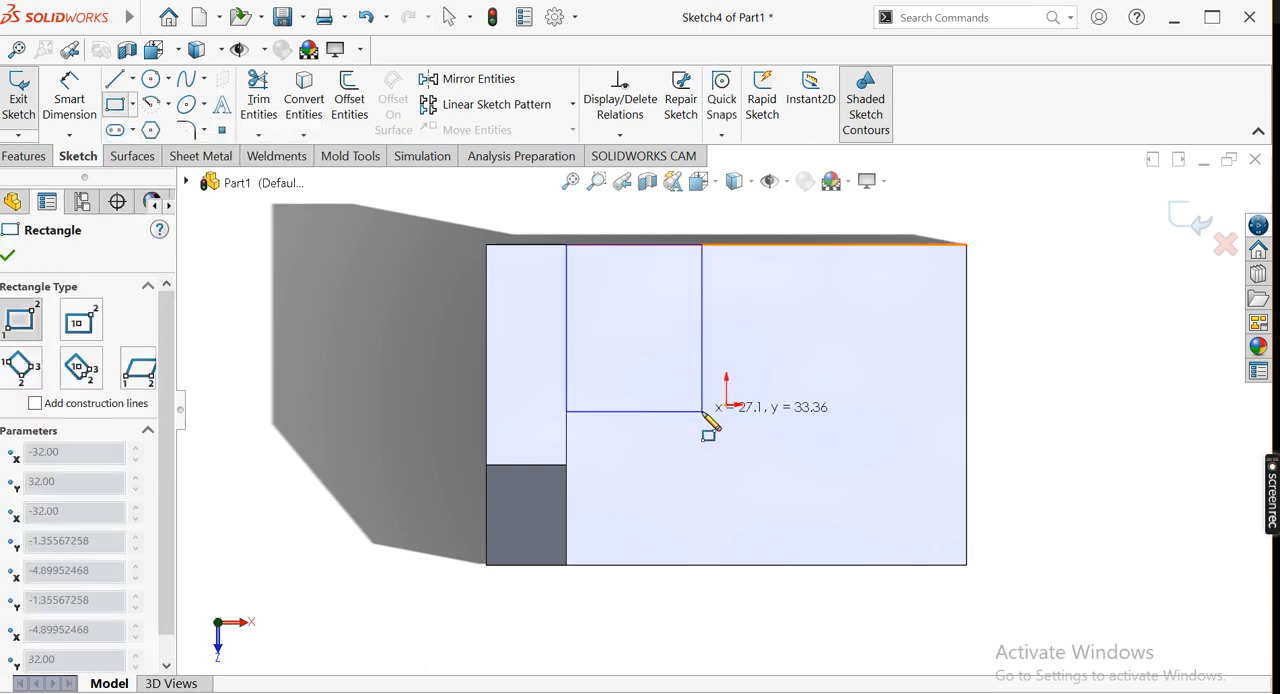
pyautogui.click(702, 411)
# Dimension the block rectangle's width along the base's back edge as 40 mm, checking the value in the reference drawing
pyautogui.click(69, 100)
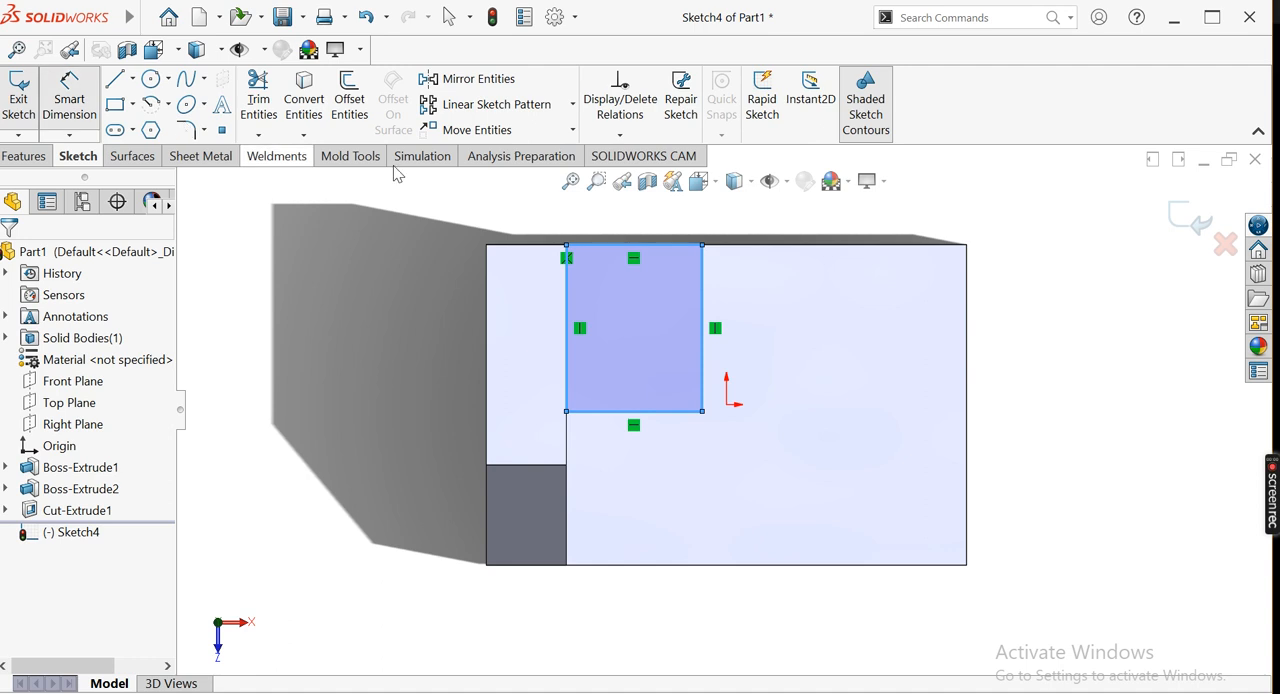
pyautogui.click(632, 246)
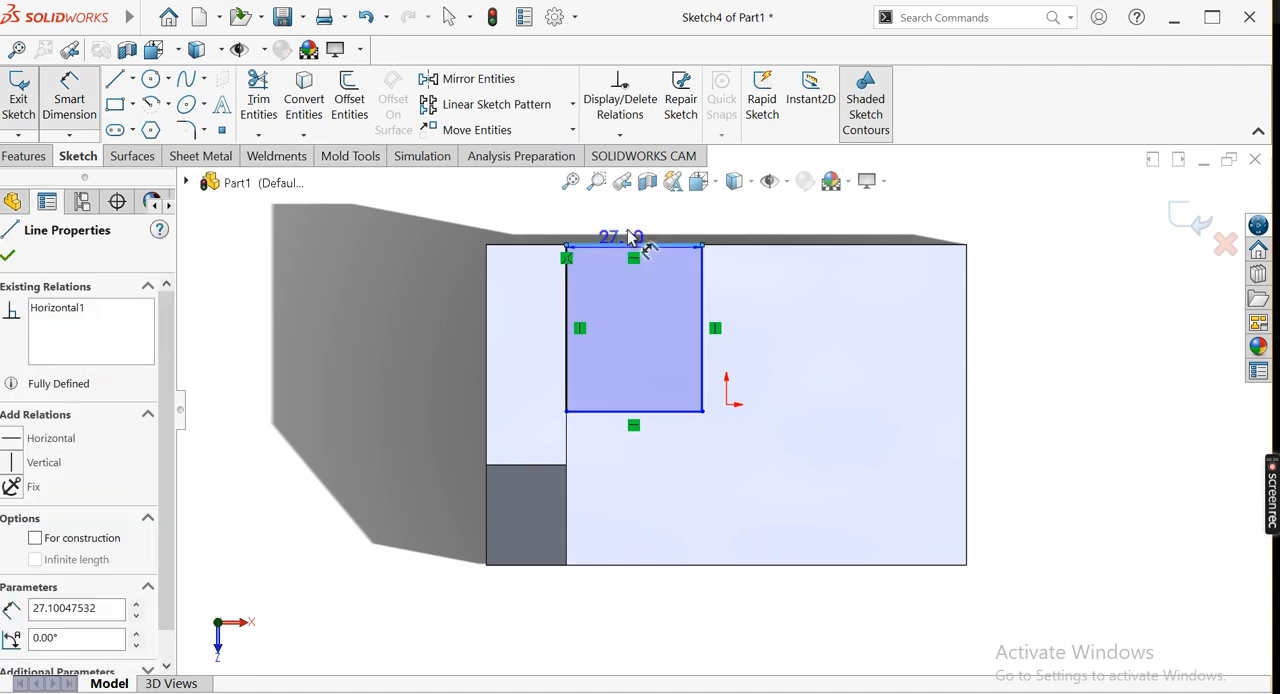
pyautogui.click(634, 236)
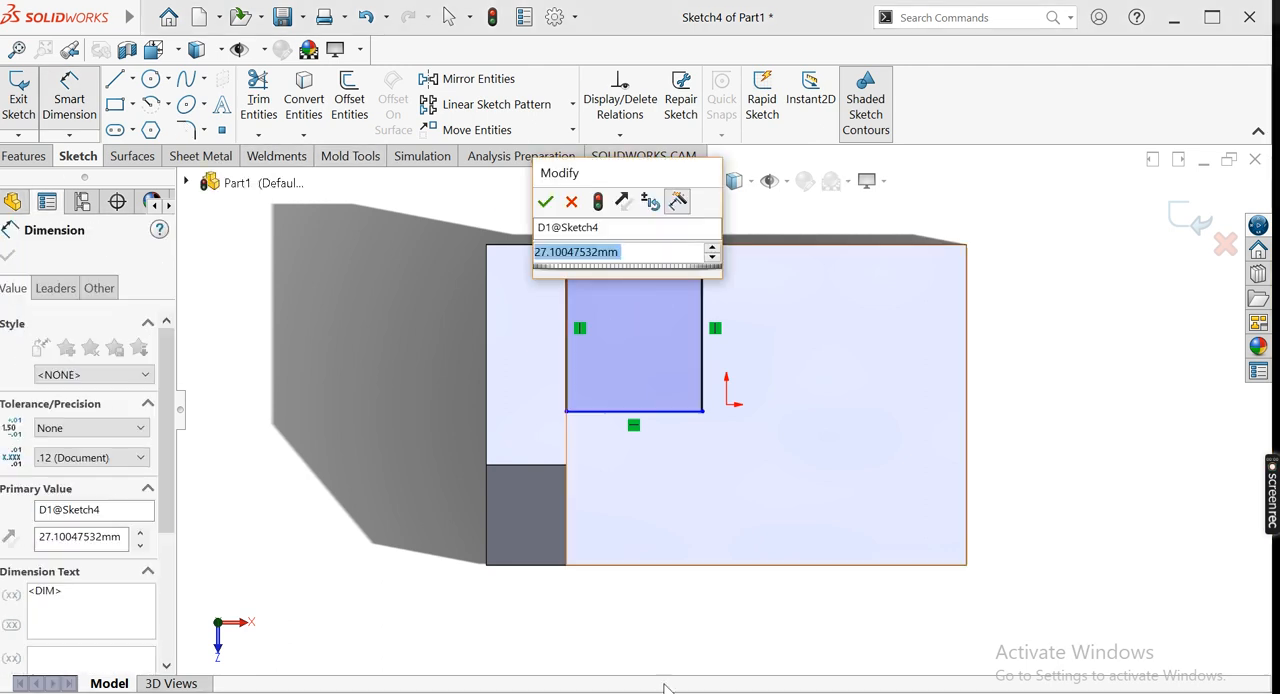
pyautogui.hotkey('alt', 'Tab')
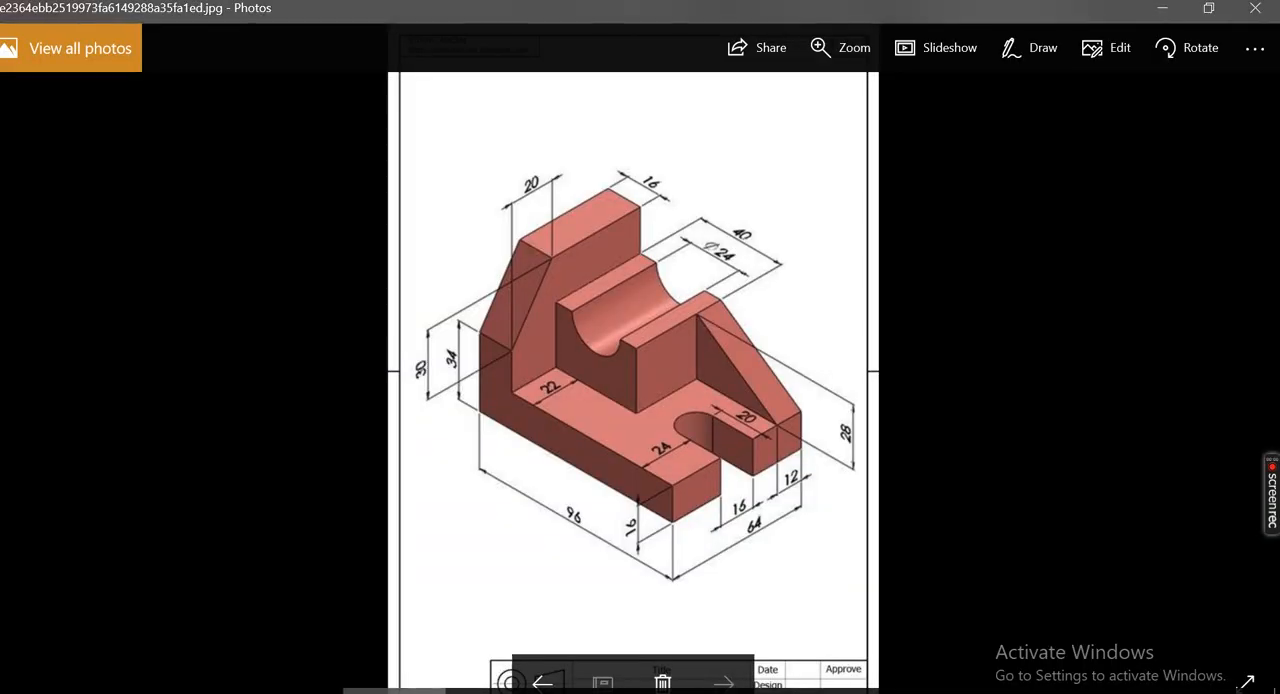
pyautogui.hotkey('alt', 'Tab')
pyautogui.hotkey('alt', 'Tab')
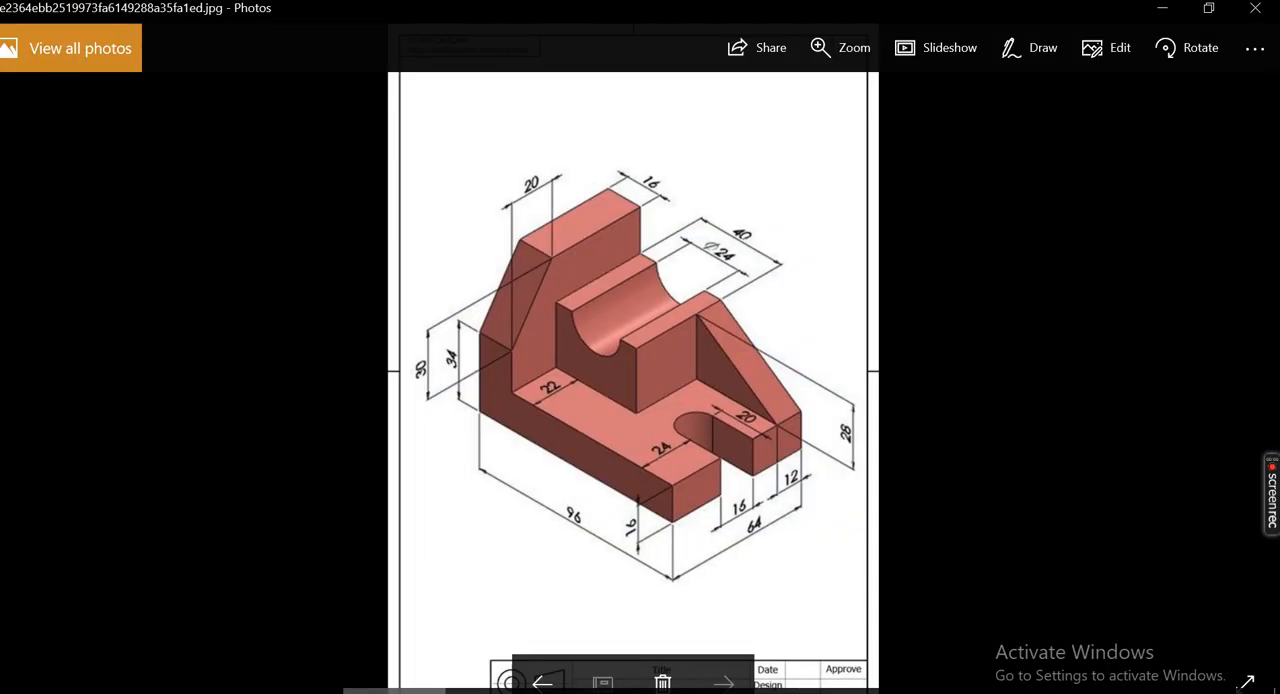
pyautogui.hotkey('alt', 'Tab')
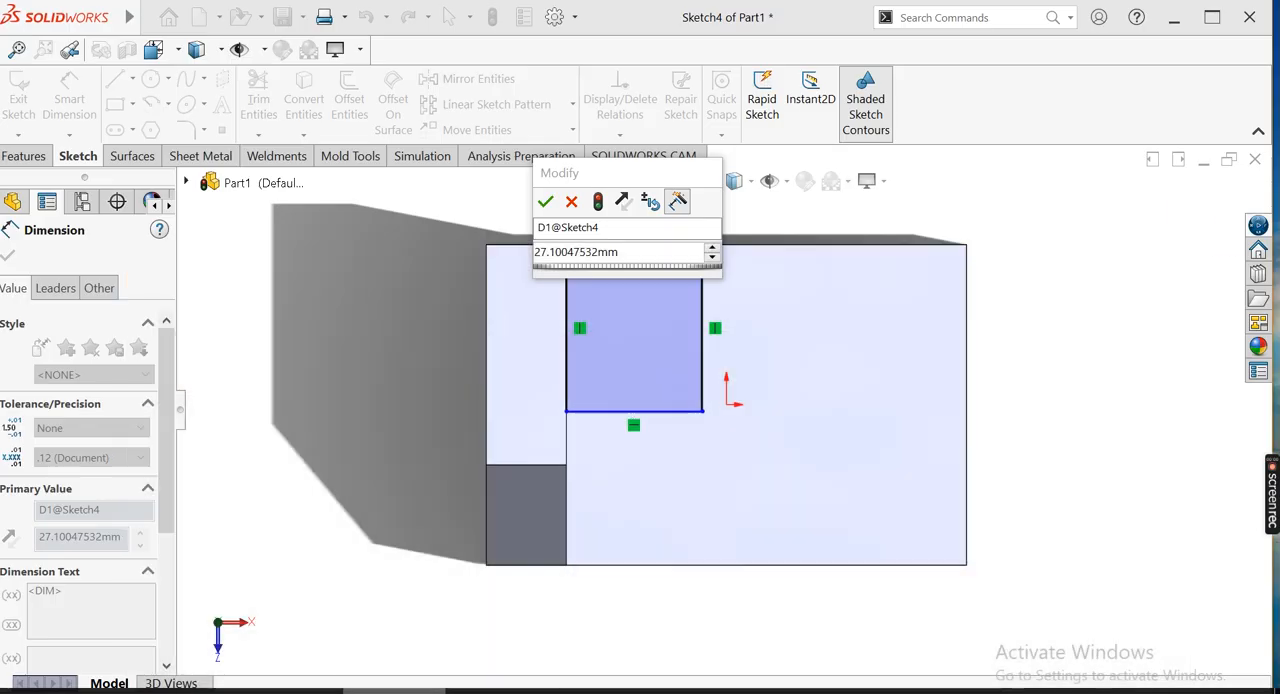
pyautogui.click(660, 257)
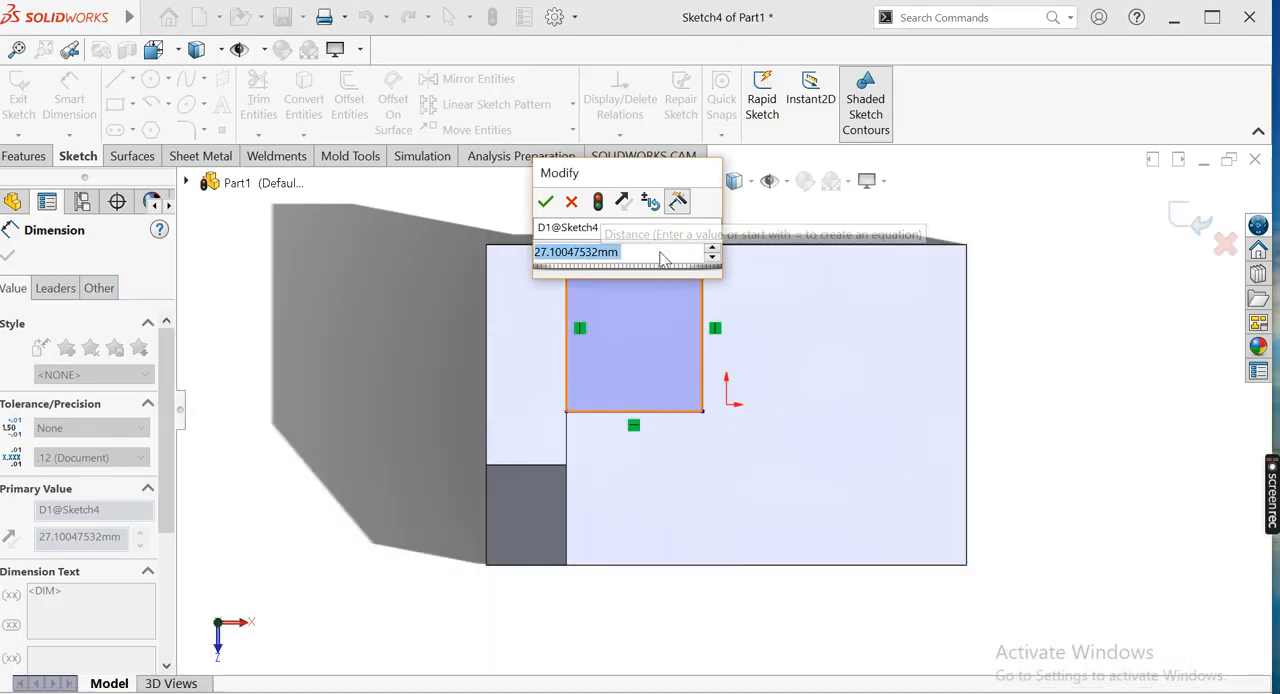
pyautogui.write('40')
pyautogui.press('Return')
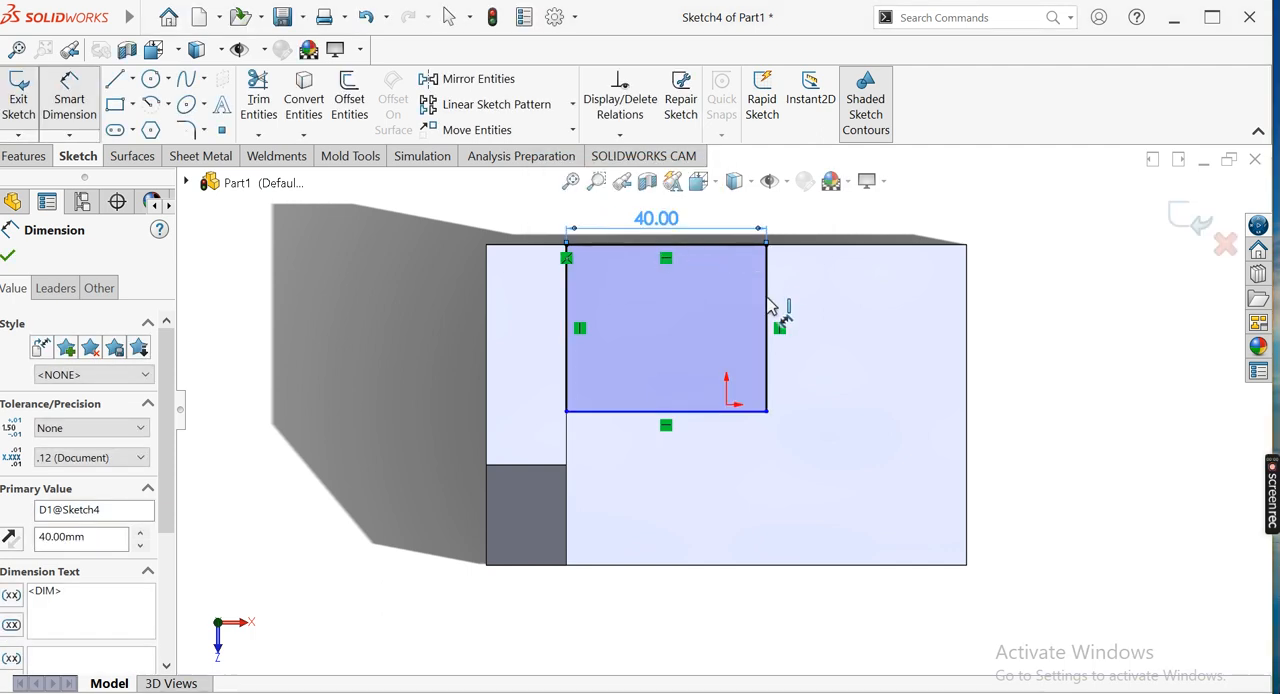
# Dimension the rectangle's other side as 42 mm and finish the sketch
pyautogui.click(770, 305)
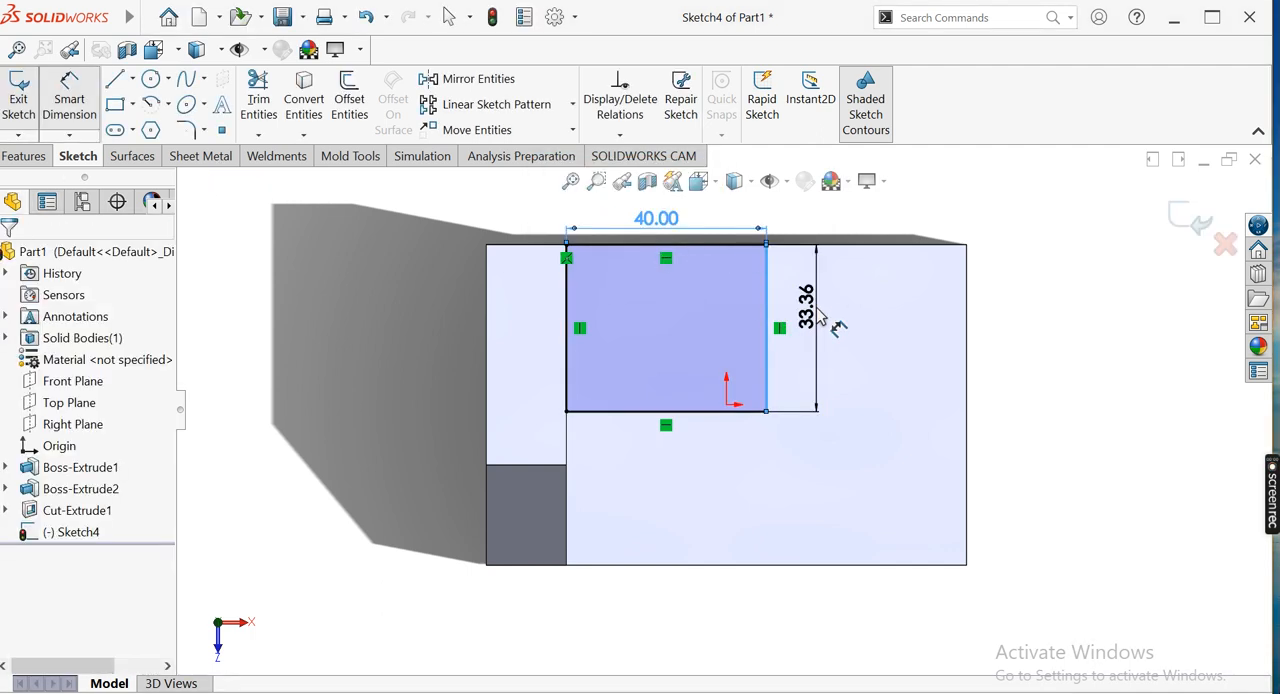
pyautogui.click(822, 318)
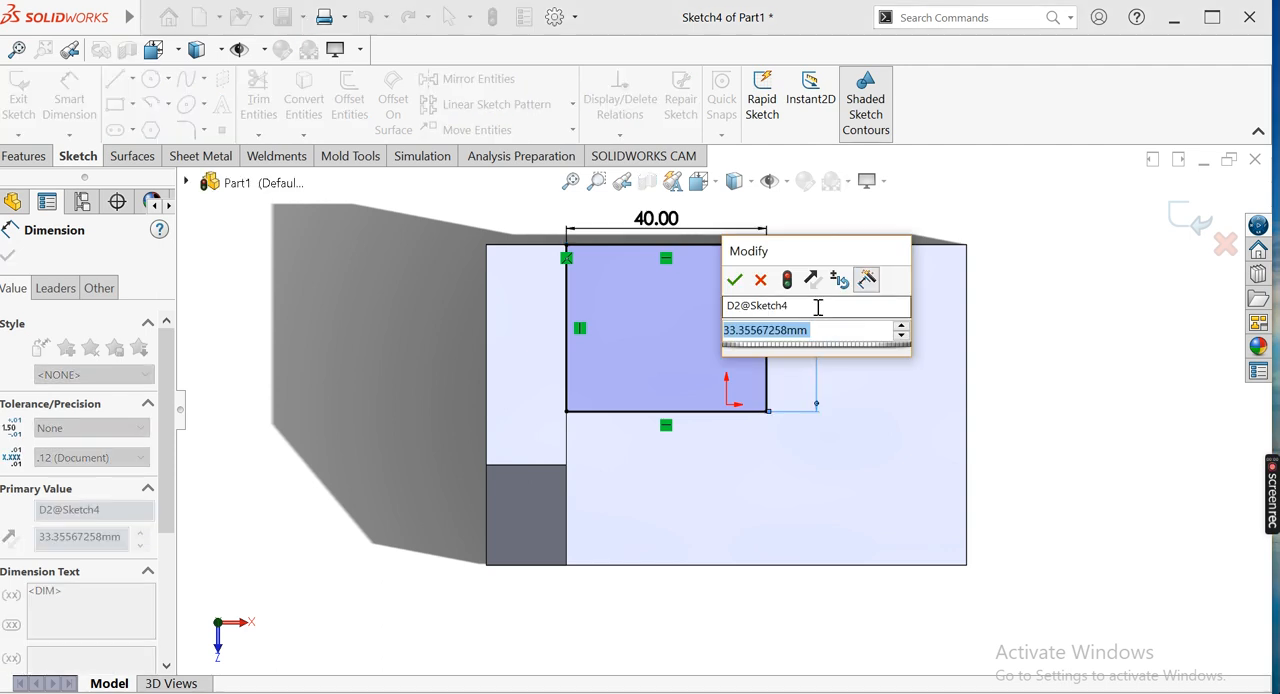
pyautogui.write('64-32')
pyautogui.press('Return')
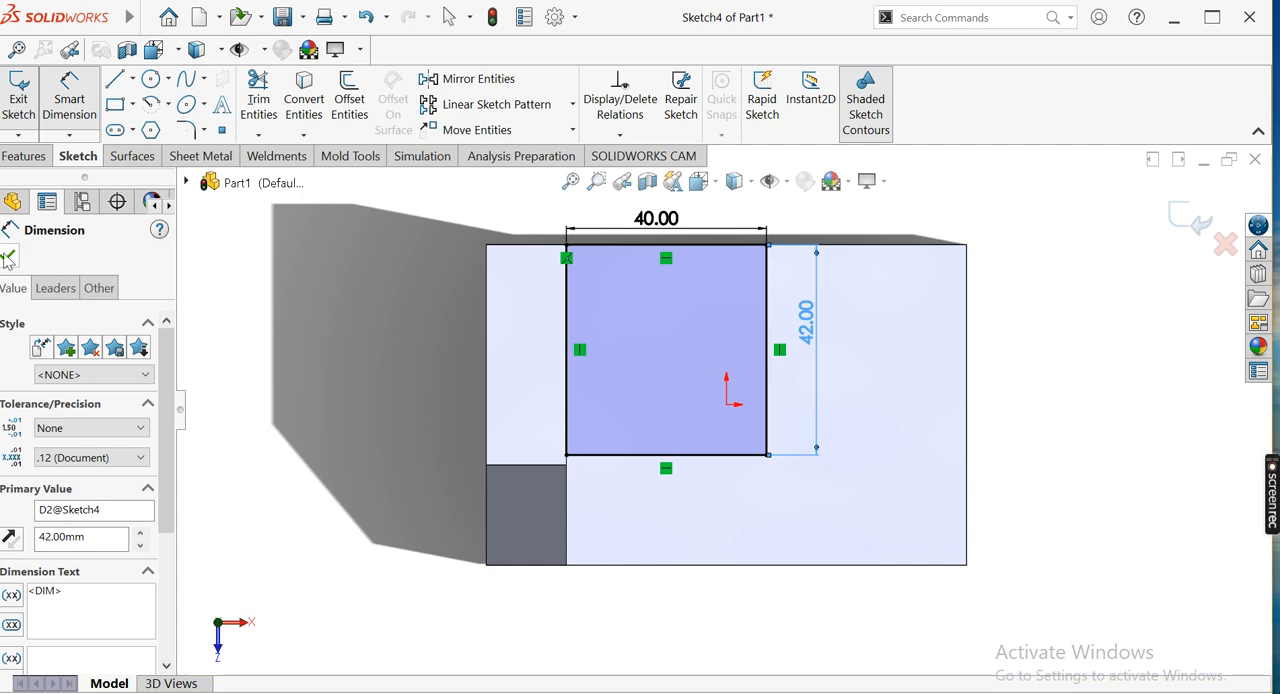
pyautogui.click(8, 258)
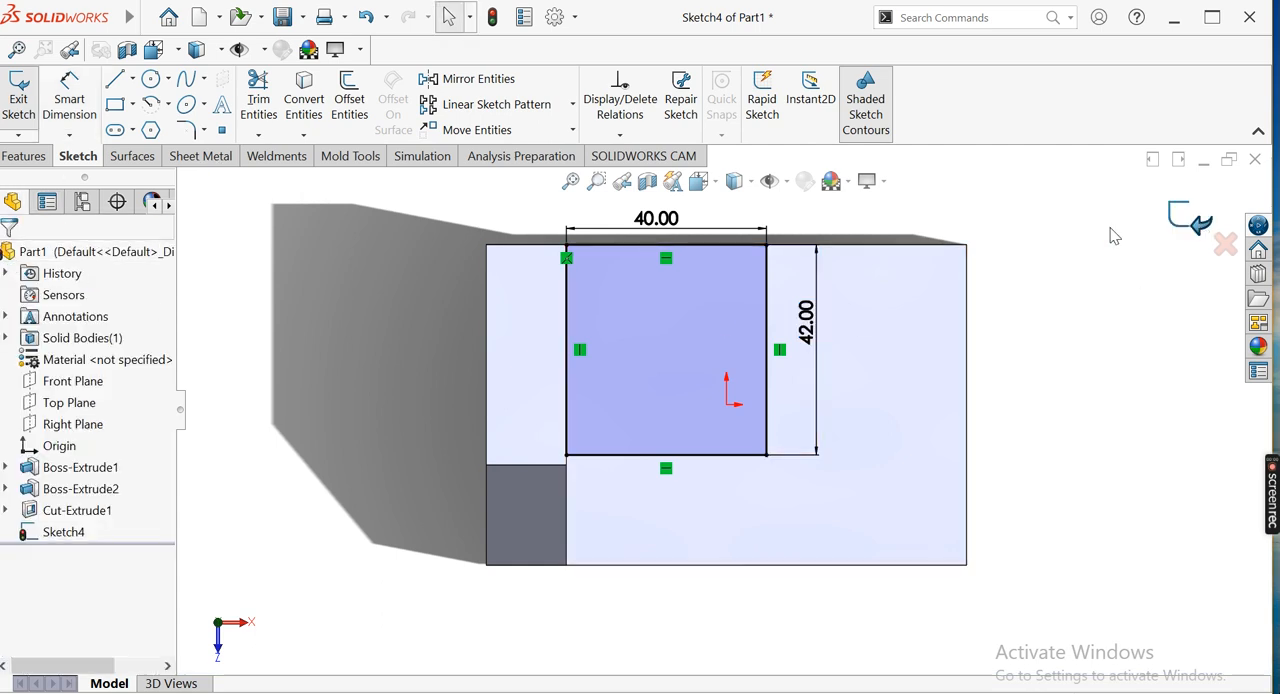
pyautogui.click(1195, 222)
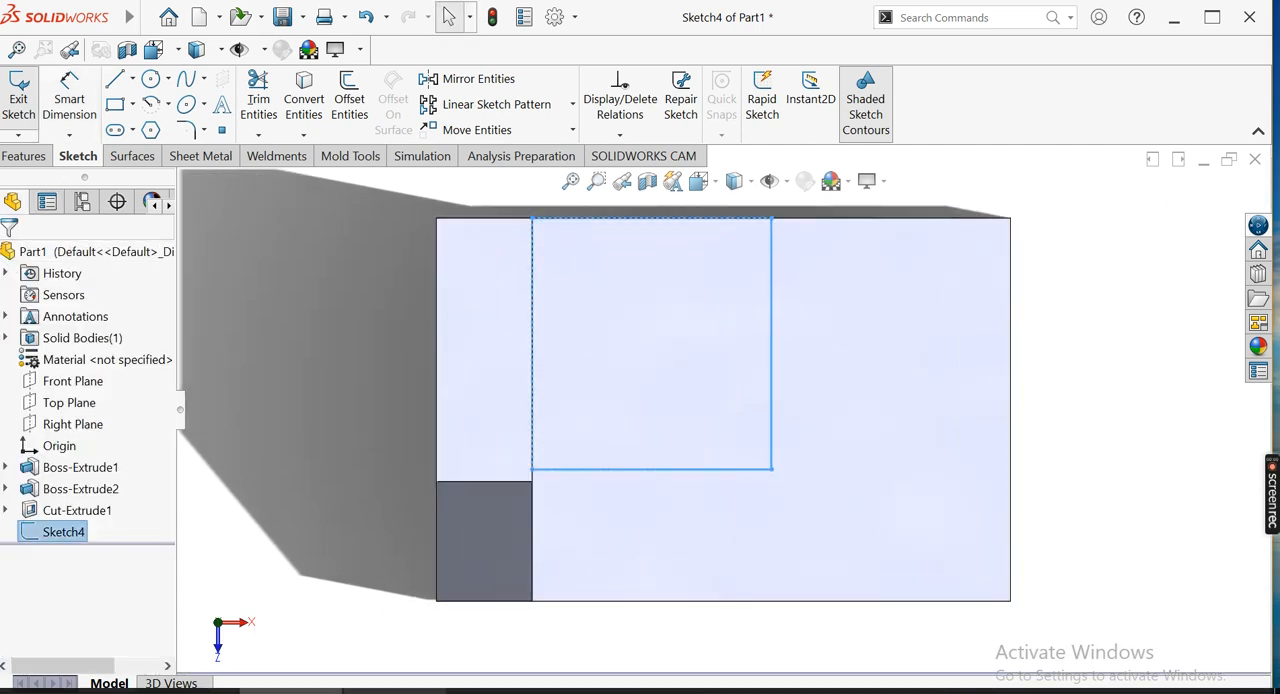
# Check the block height in the reference drawing and extrude the rectangle as a 28 mm blind boss with merged result
pyautogui.moveTo(393, 690)
pyautogui.click(393, 620)
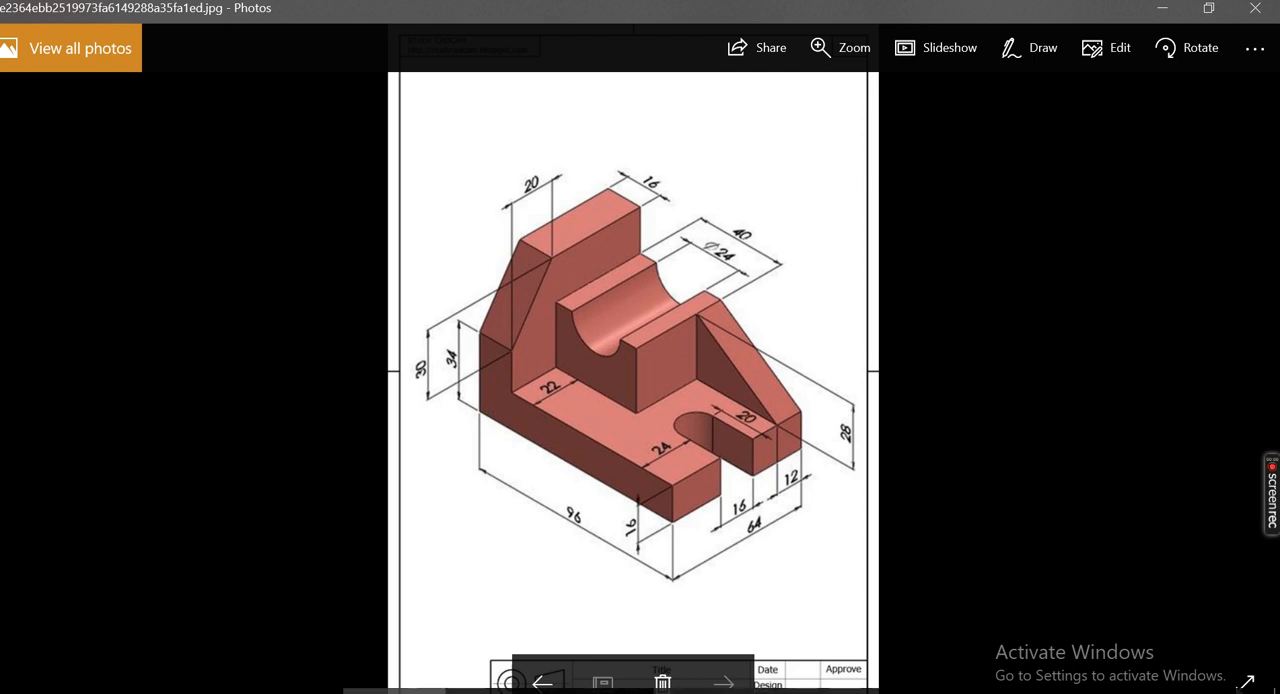
pyautogui.moveTo(704, 690)
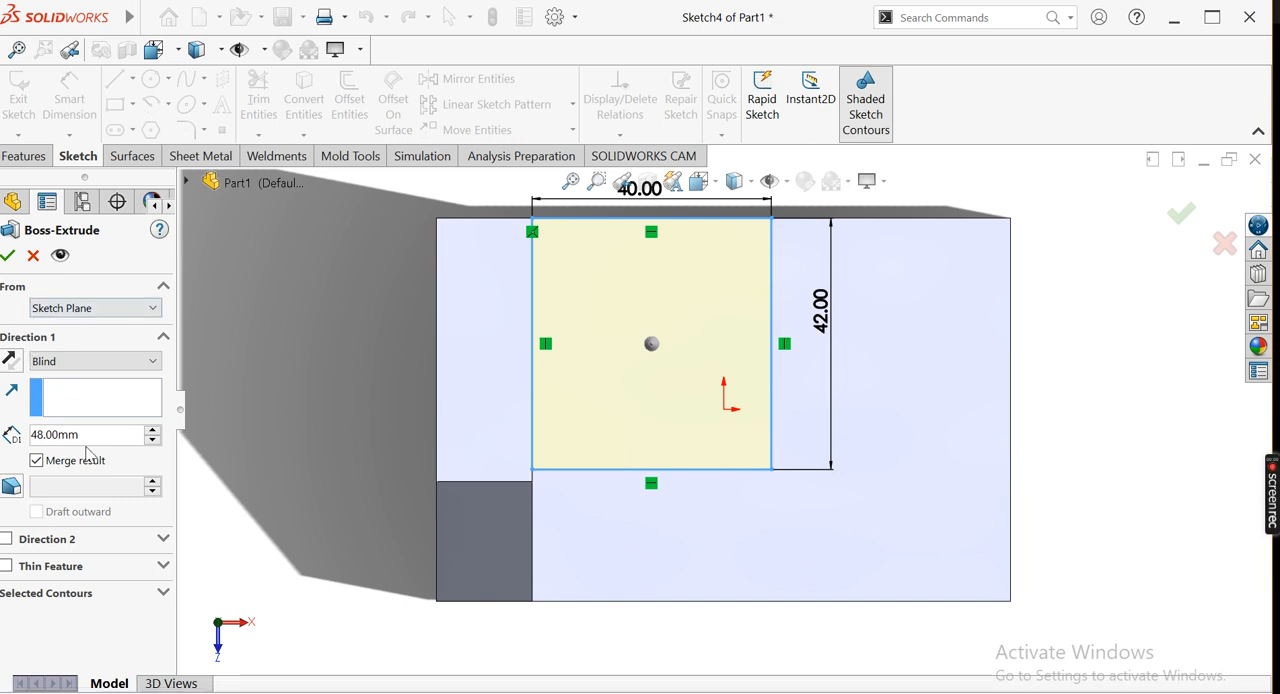
pyautogui.click(103, 438)
pyautogui.moveTo(720, 480); pyautogui.dragTo(708, 326, button='middle')
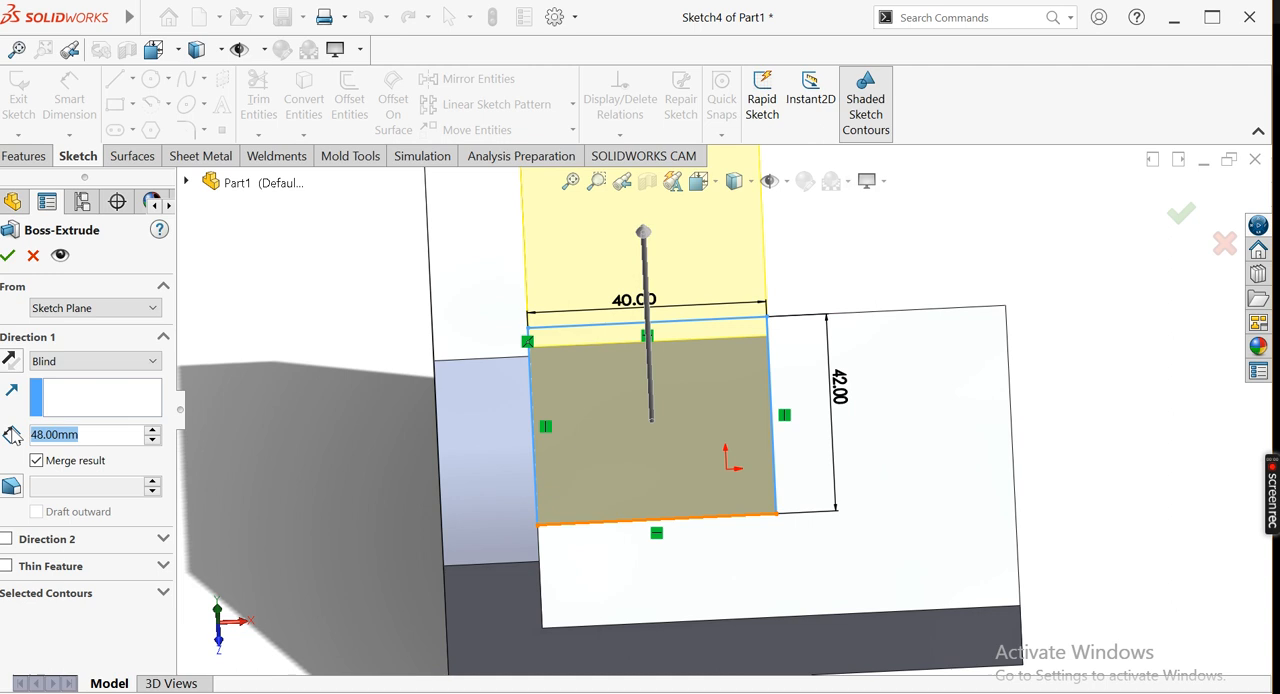
pyautogui.write('28')
pyautogui.press('Return')
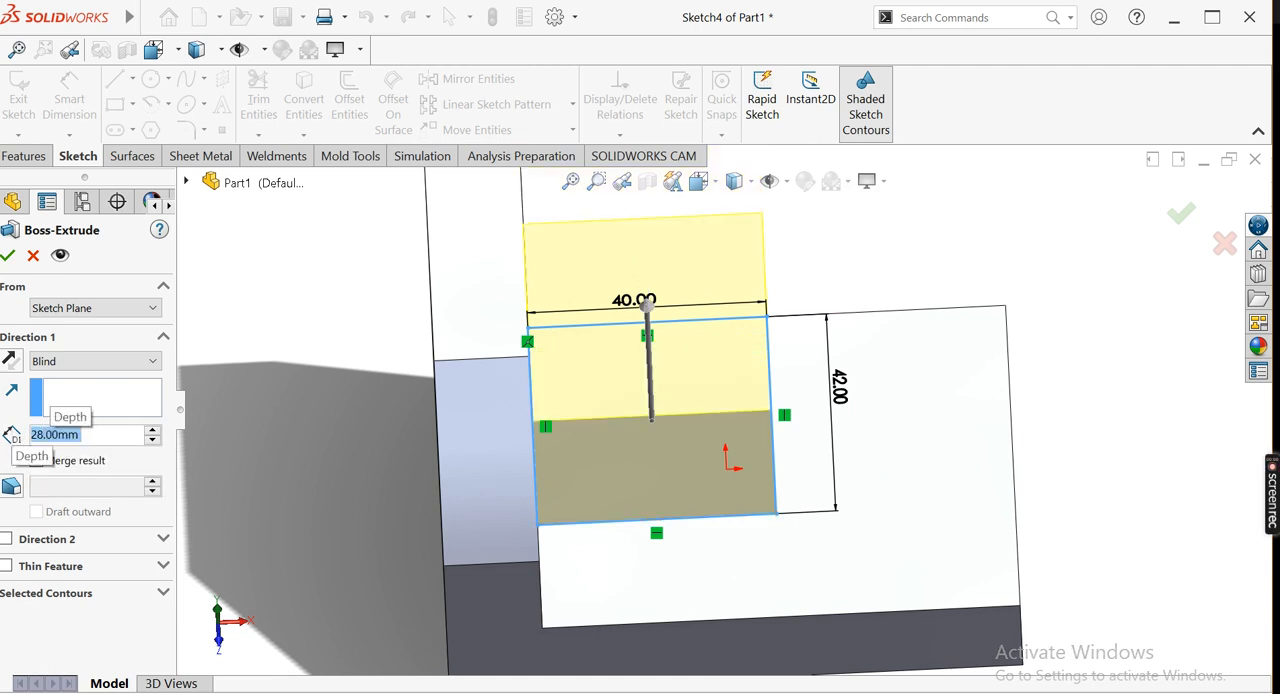
pyautogui.click(8, 256)
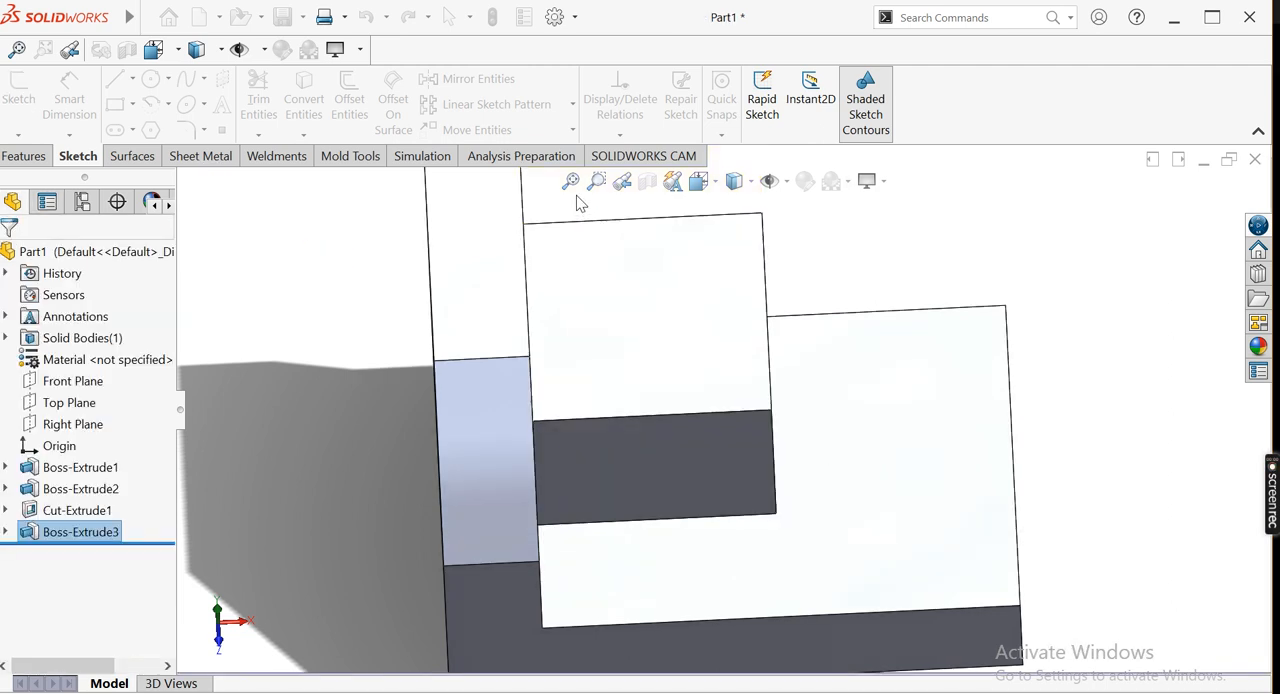
# Start a sketch on the raised block's front face and draw a circle about 26 mm in diameter, centred near the middle of its top edge
pyautogui.hotkey('ctrl', '7')
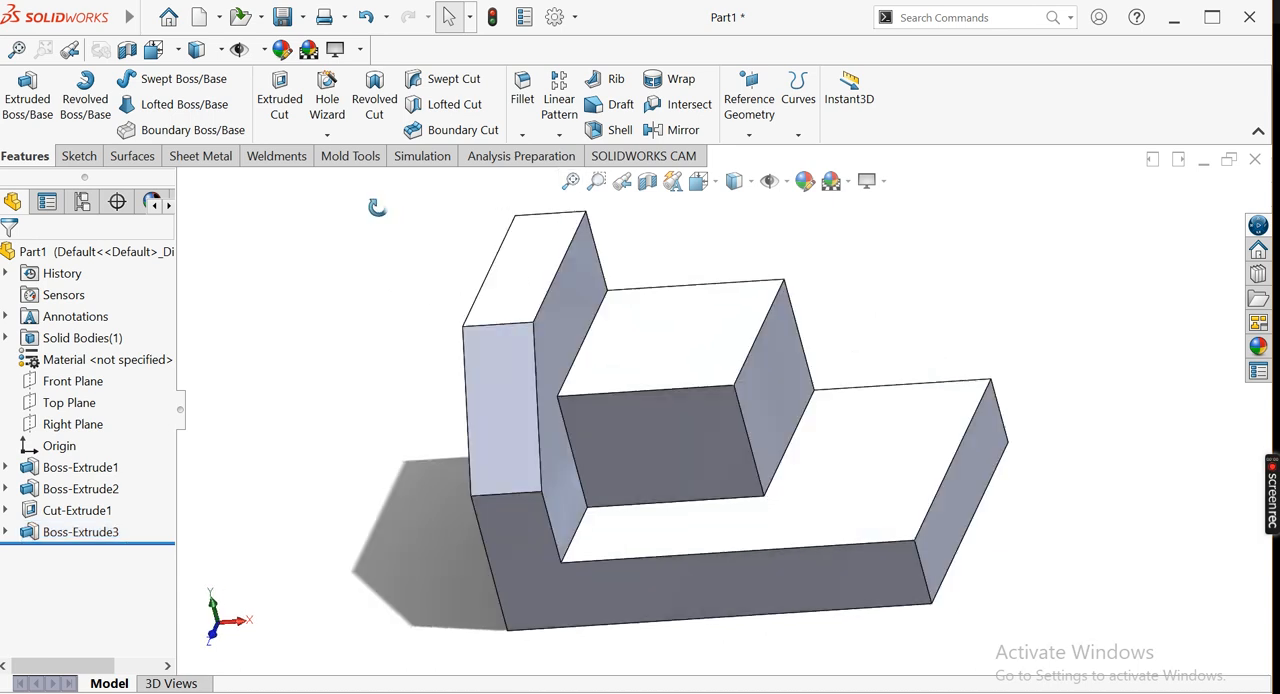
pyautogui.click(566, 183)
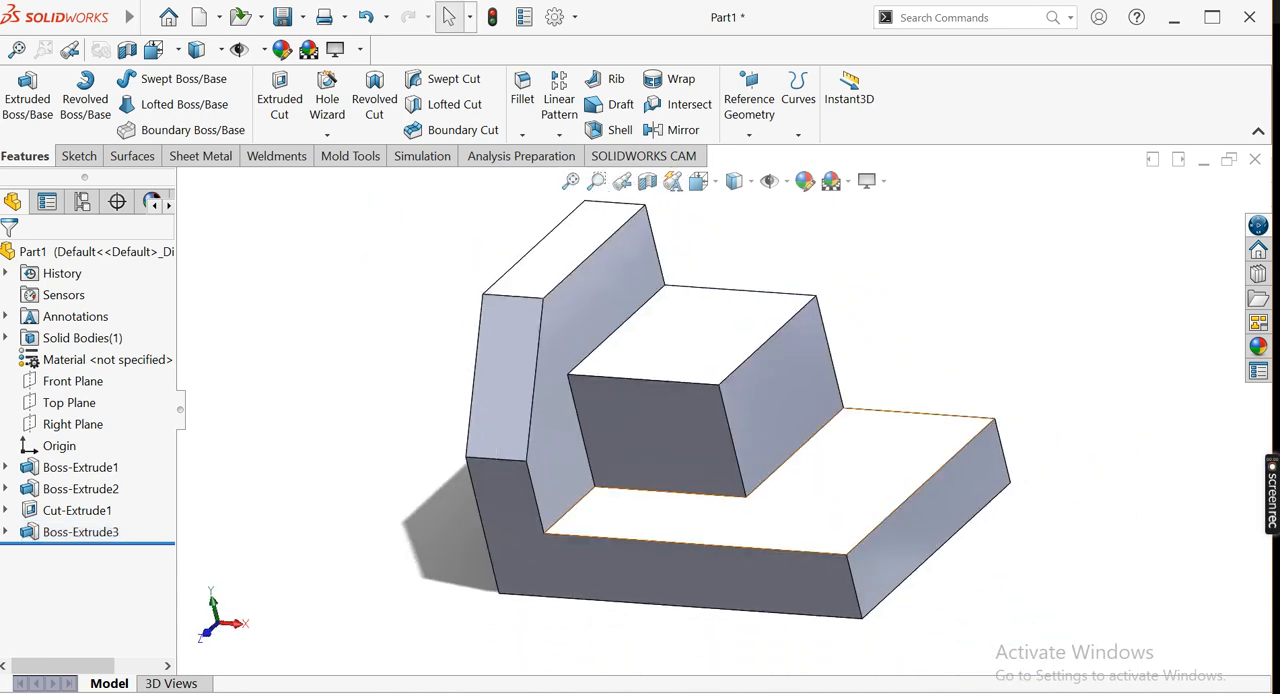
pyautogui.hotkey('alt', 'Tab')
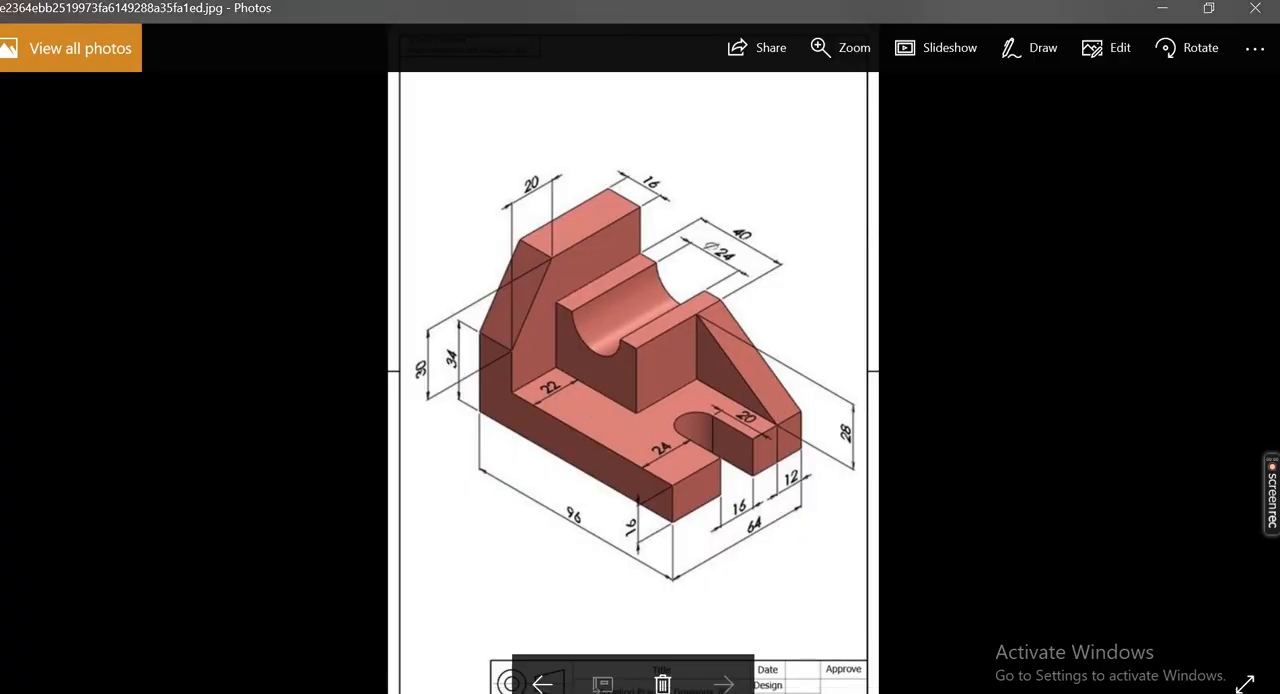
pyautogui.hotkey('alt', 'Tab')
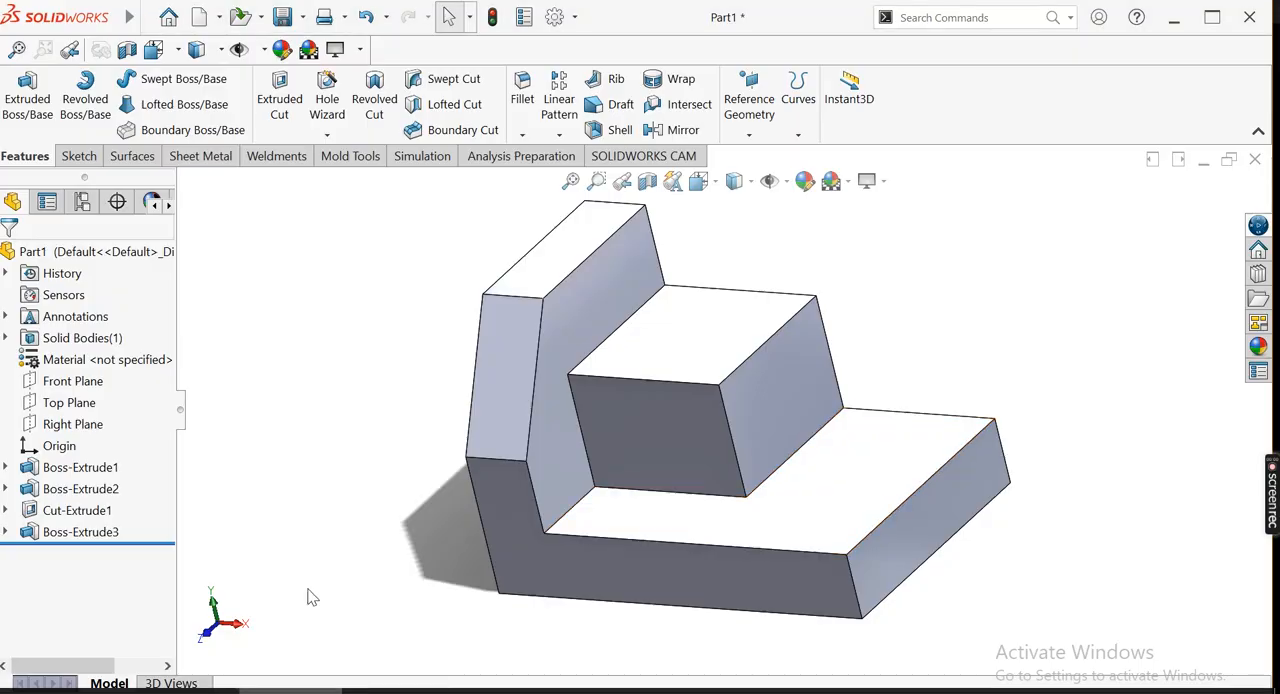
pyautogui.click(645, 422)
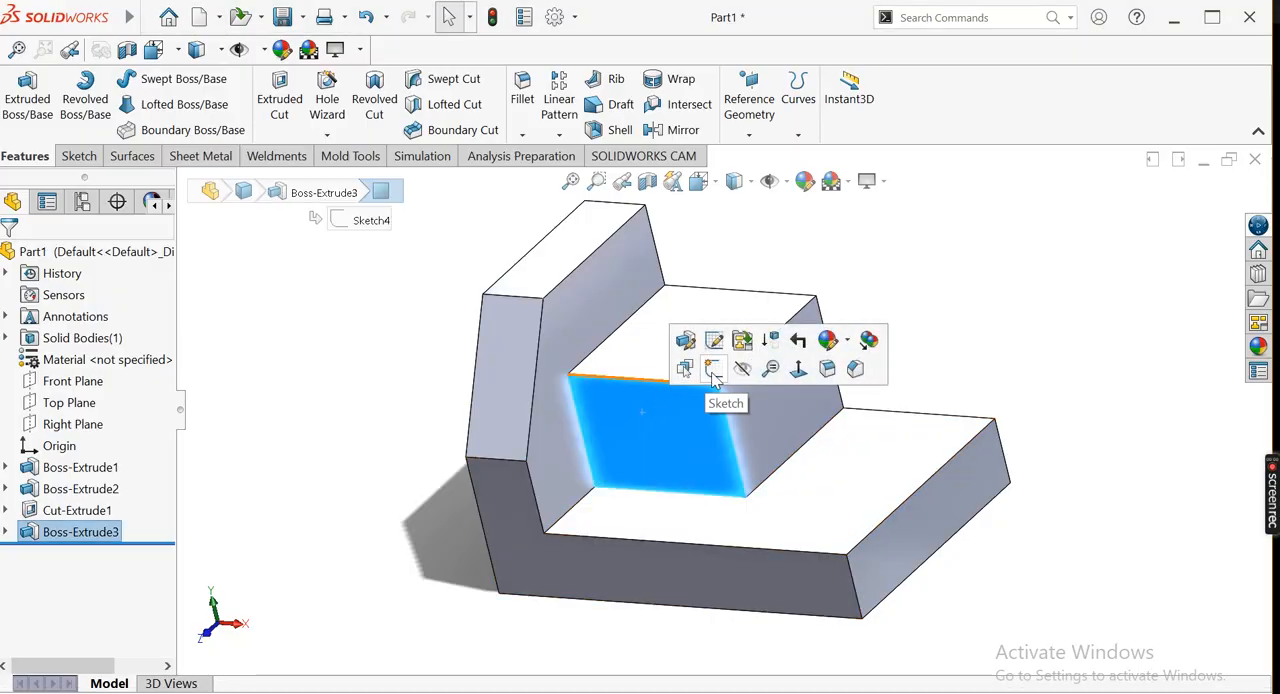
pyautogui.click(700, 372)
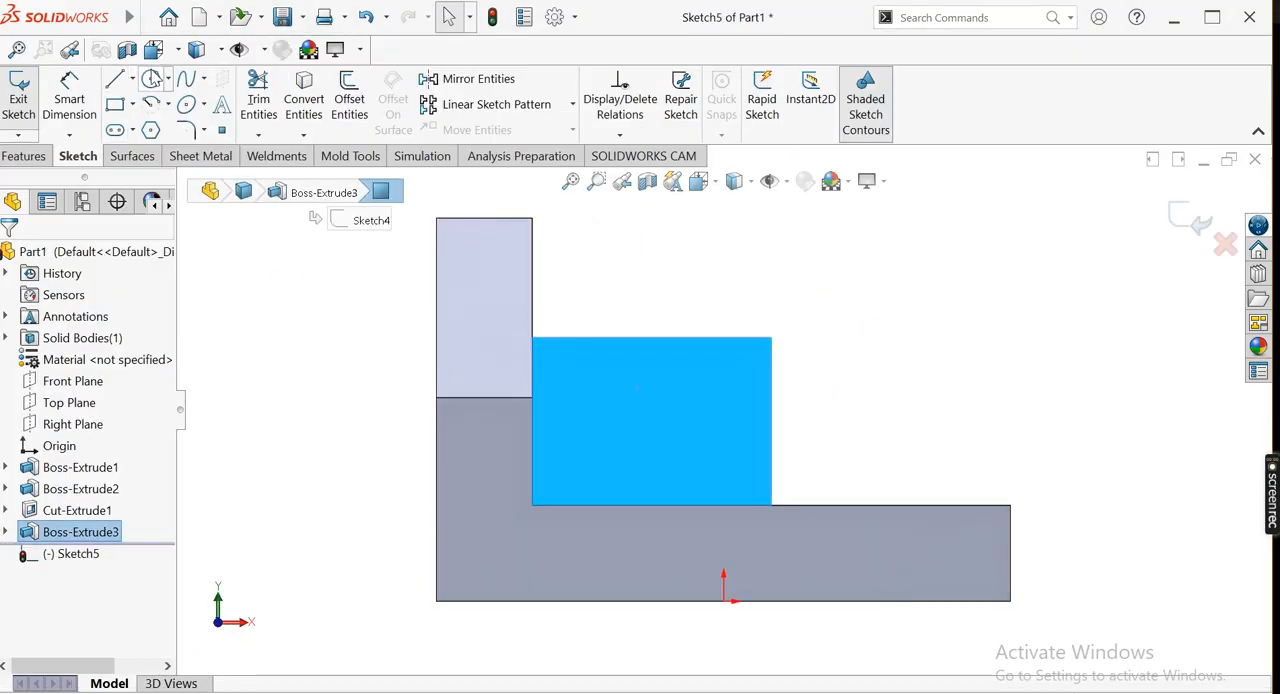
pyautogui.click(151, 79)
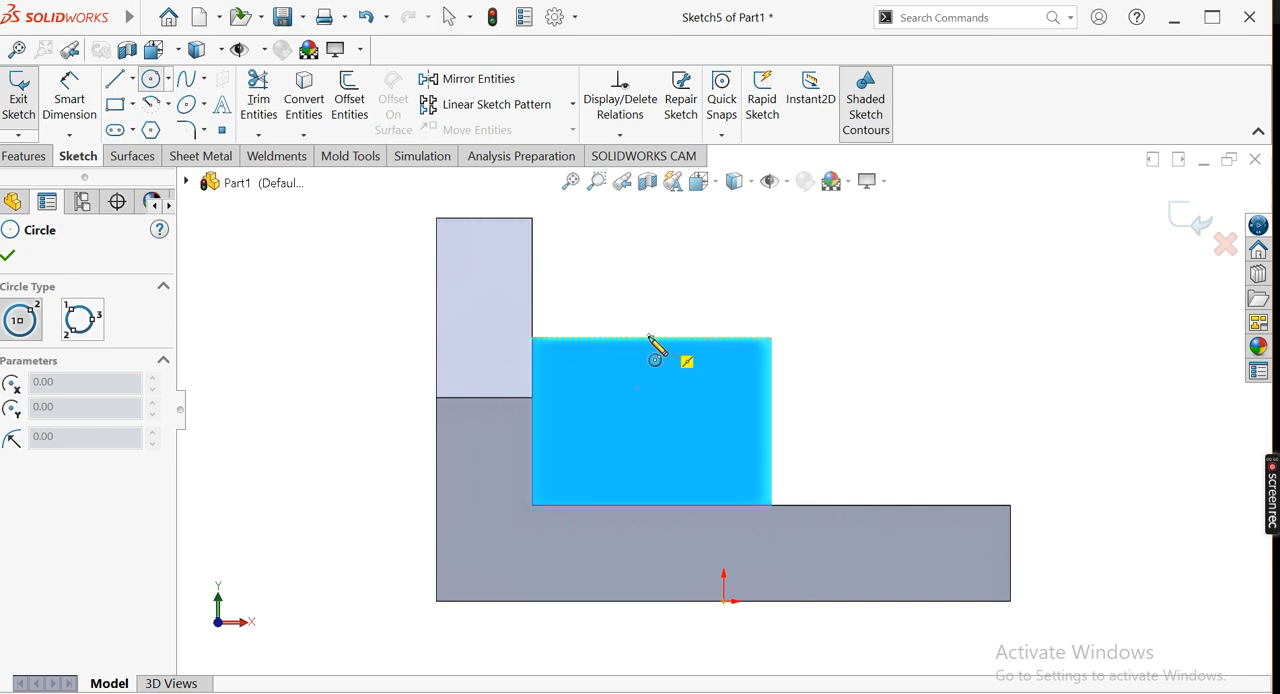
pyautogui.click(647, 338)
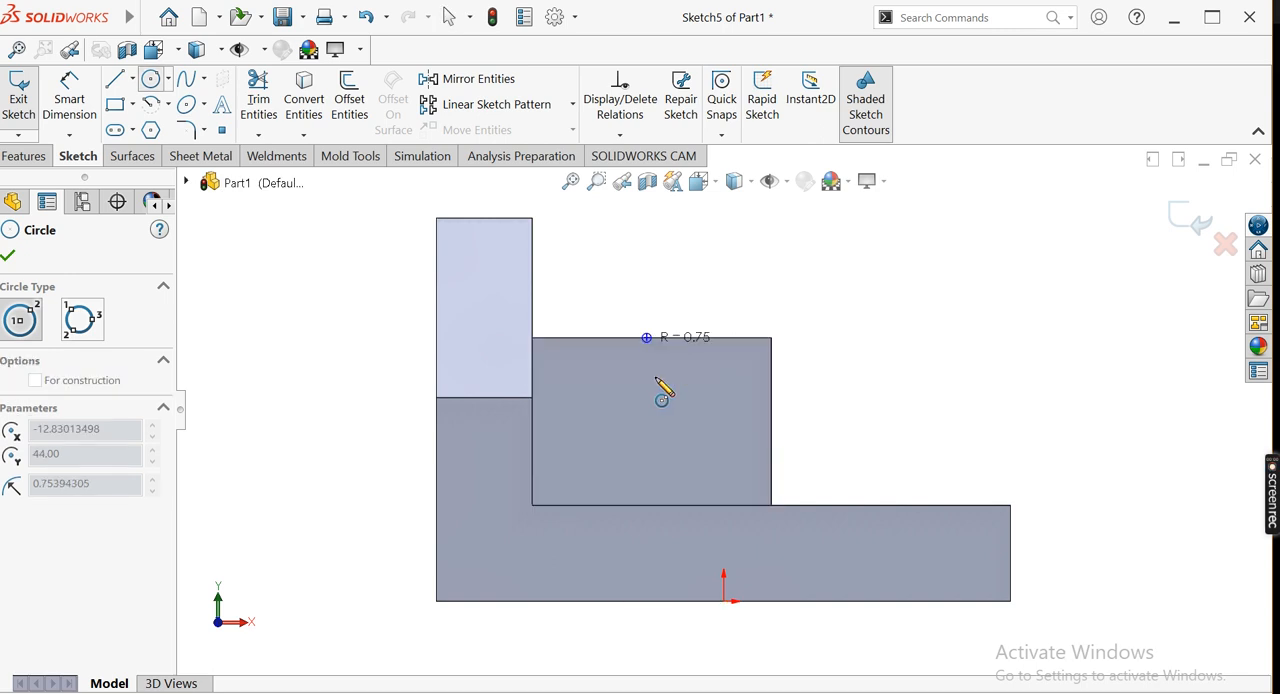
pyautogui.click(650, 414)
# Dimension the circle's diameter as 24 mm
pyautogui.click(69, 100)
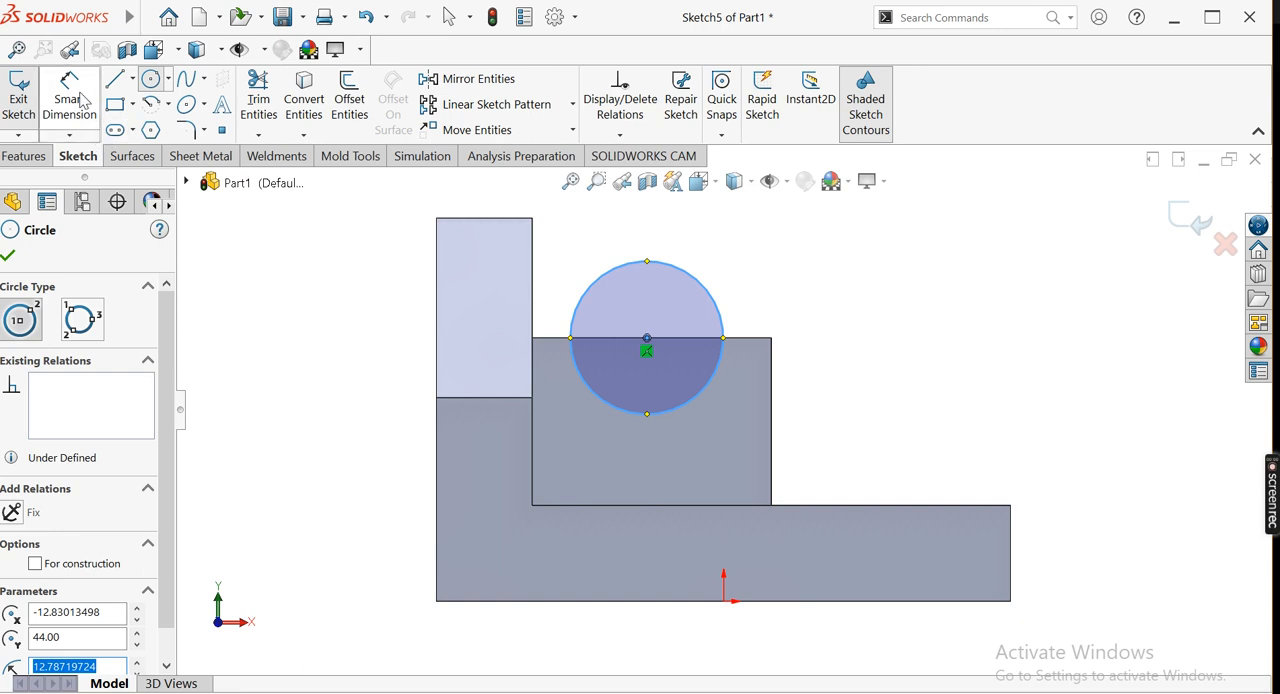
pyautogui.click(760, 274)
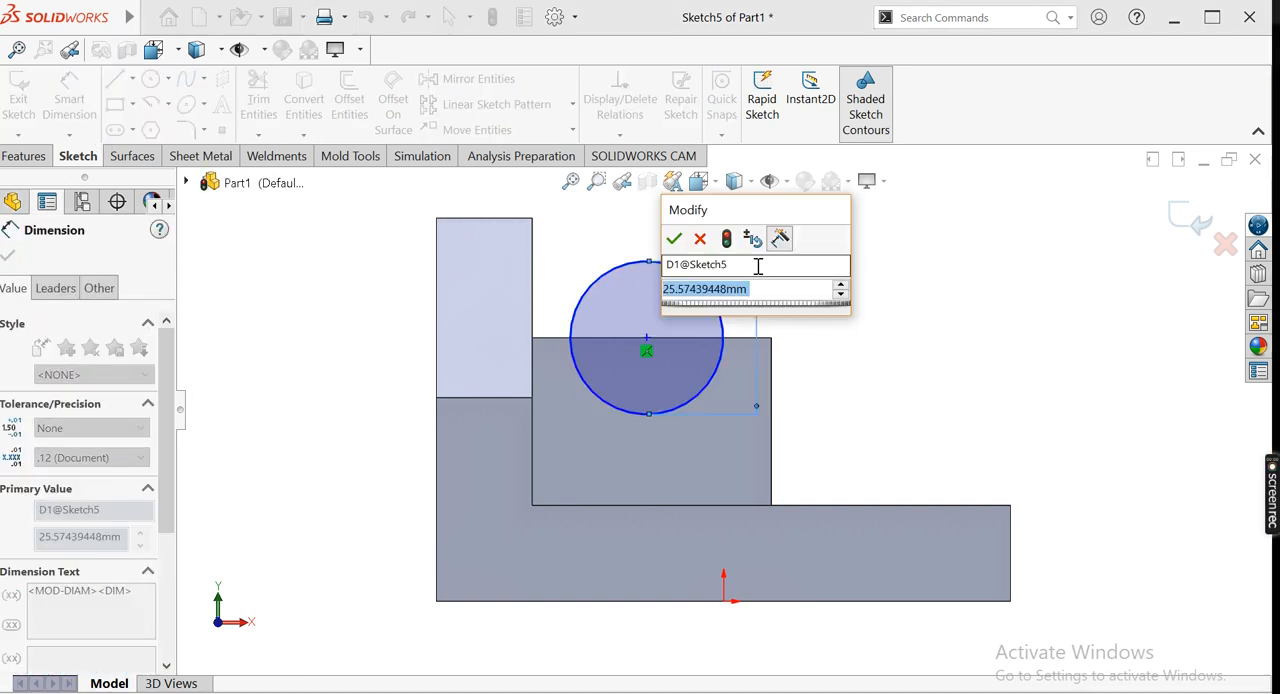
pyautogui.write('24')
pyautogui.press('Return')
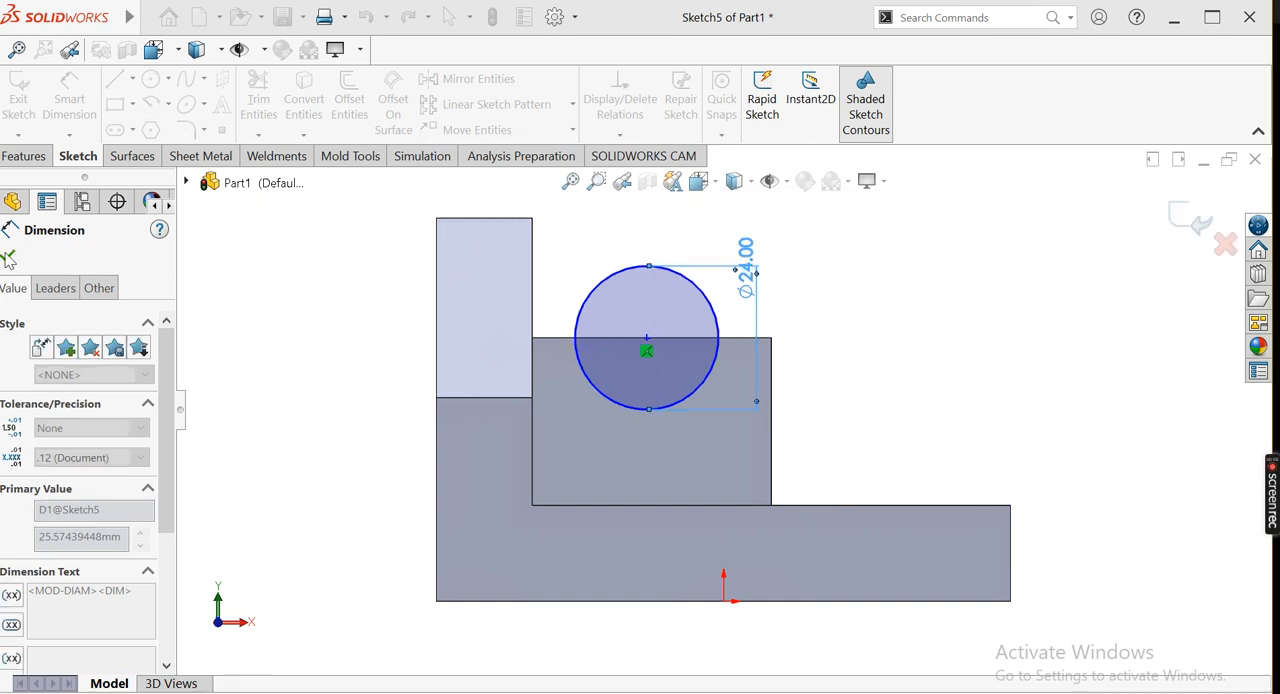
pyautogui.click(388, 280)
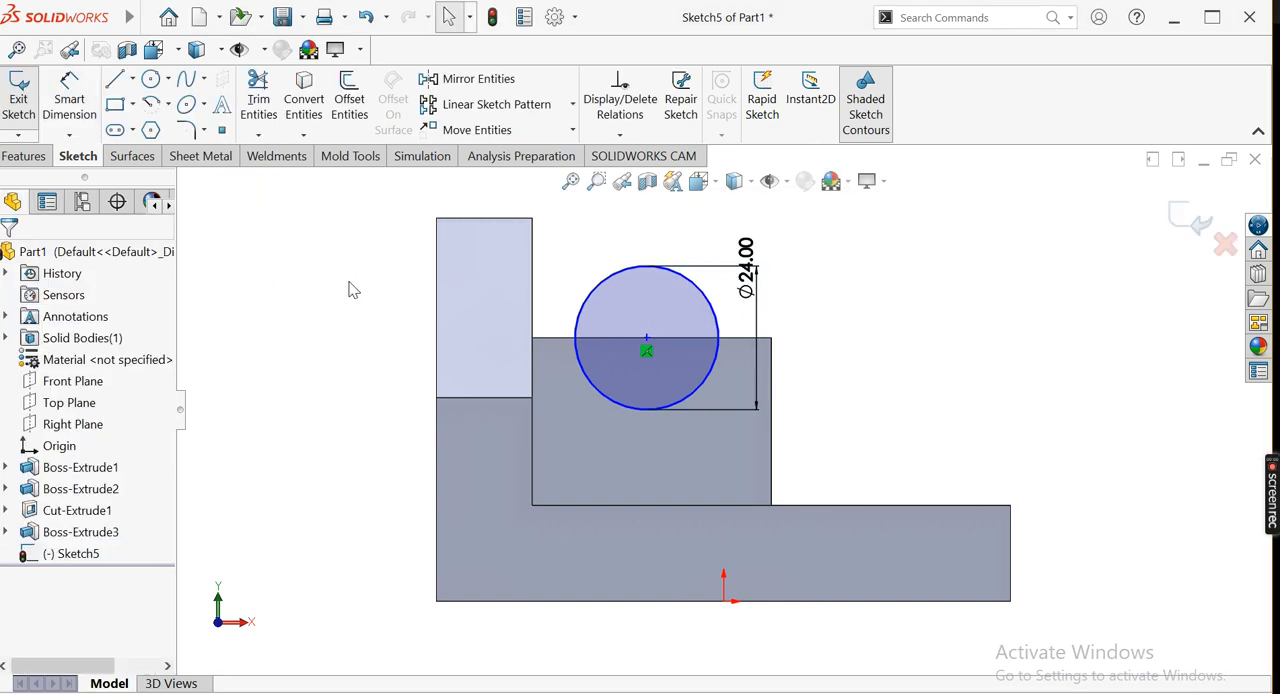
# Cut the circle through the raised block with a Through All Extruded Cut to form the half-round groove
pyautogui.hotkey('ctrl', '7')
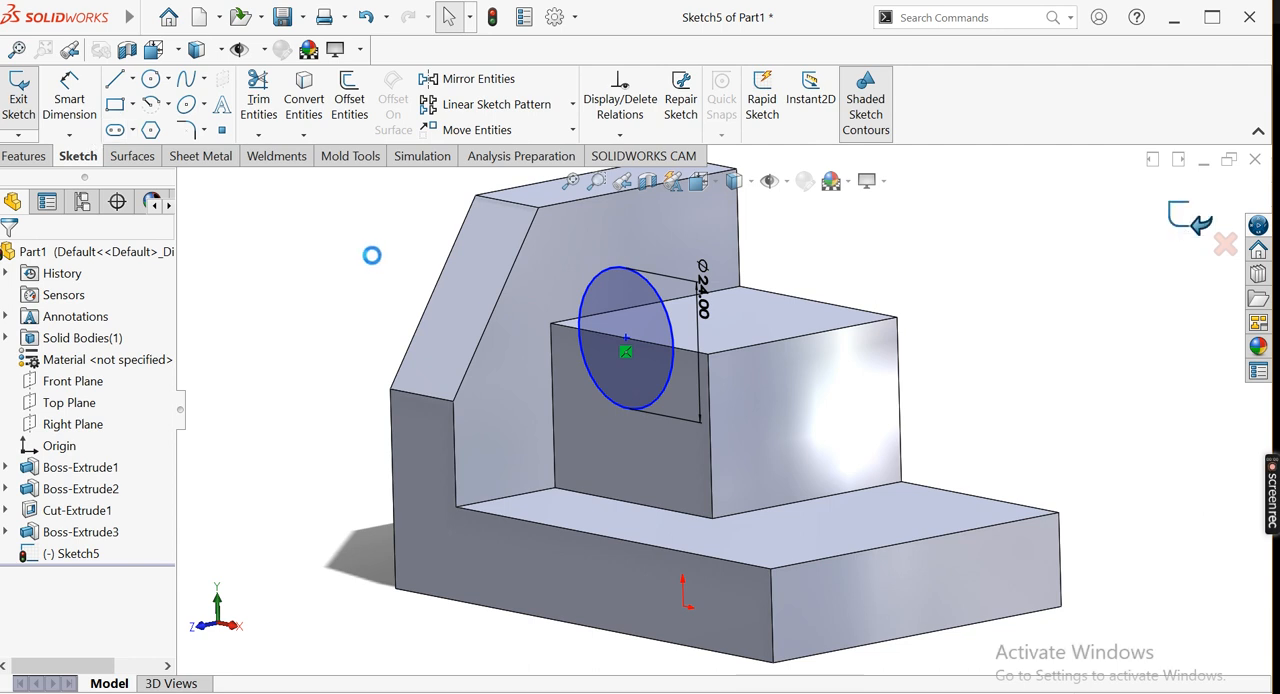
pyautogui.doubleClick(361, 267)
pyautogui.click(280, 112)
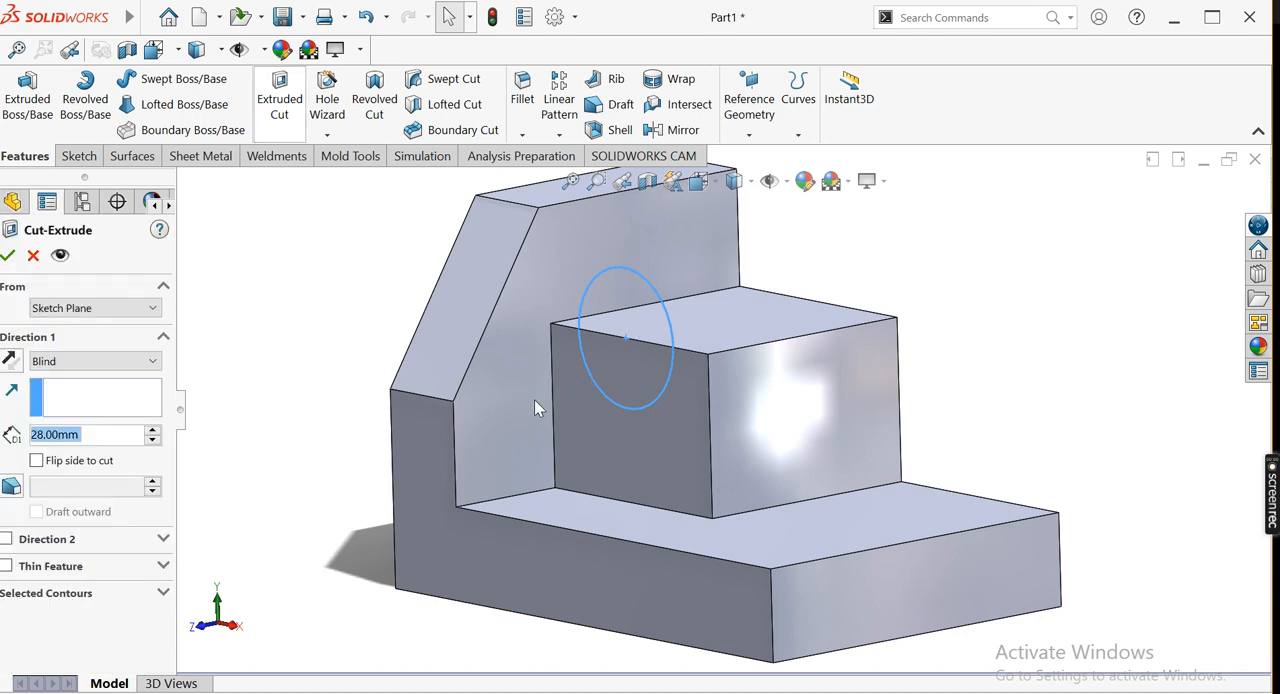
pyautogui.click(86, 362)
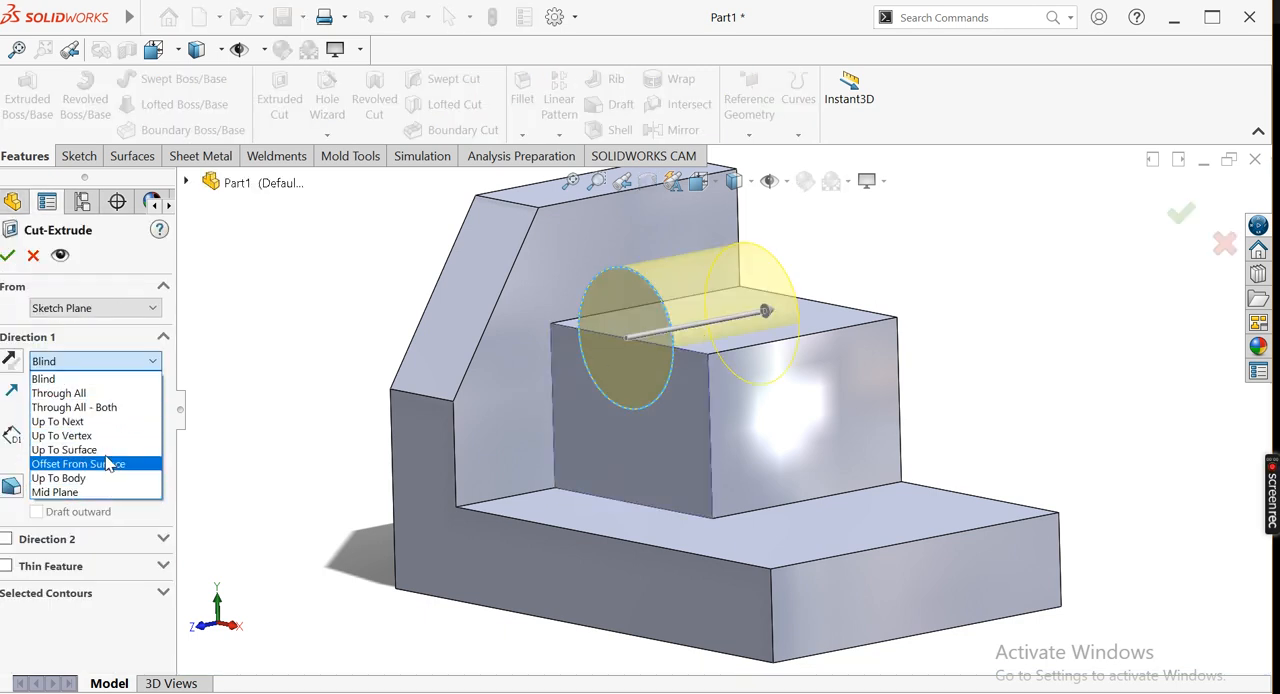
pyautogui.click(60, 393)
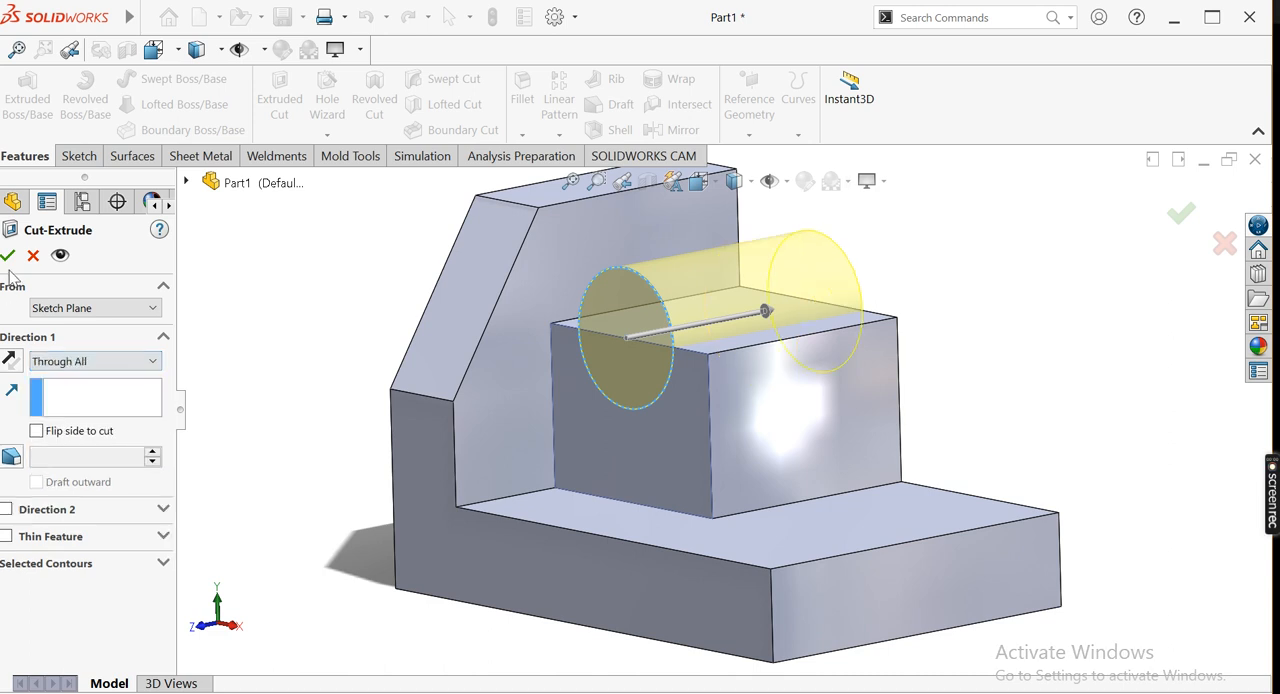
pyautogui.press('Return')
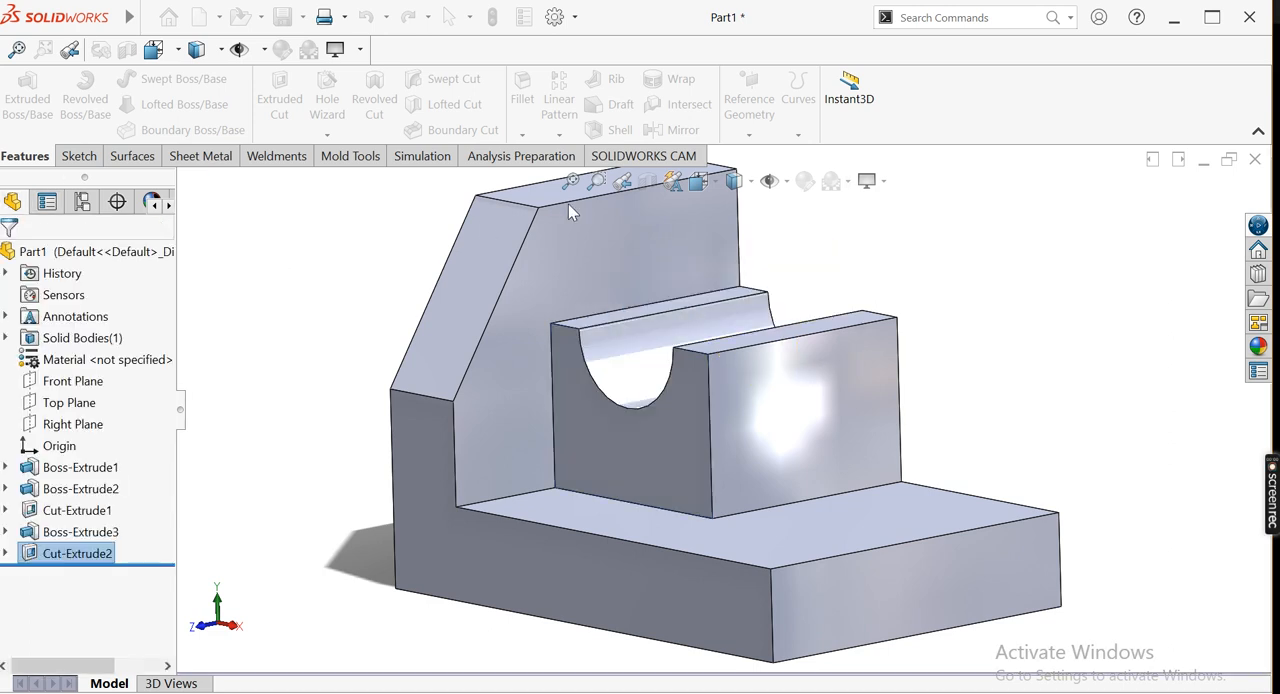
# Check the slot in the reference drawing, then sketch a corner rectangle about 27 by 6 mm on the base's top face, starting on its end edge
pyautogui.moveTo(414, 294)
pyautogui.mouseDown(button='middle')
pyautogui.moveTo(423, 335)
pyautogui.moveTo(394, 303)
pyautogui.mouseUp(button='middle')
pyautogui.click(570, 183)
pyautogui.click(570, 183)
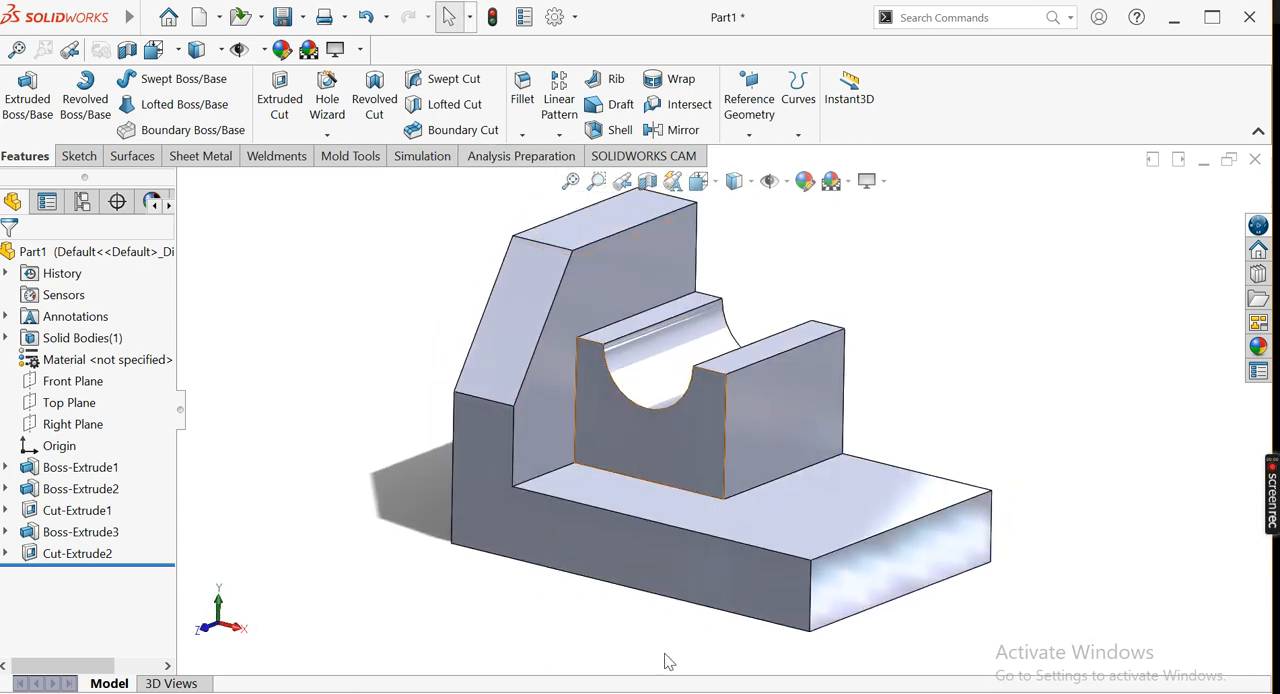
pyautogui.hotkey('alt', 'Tab')
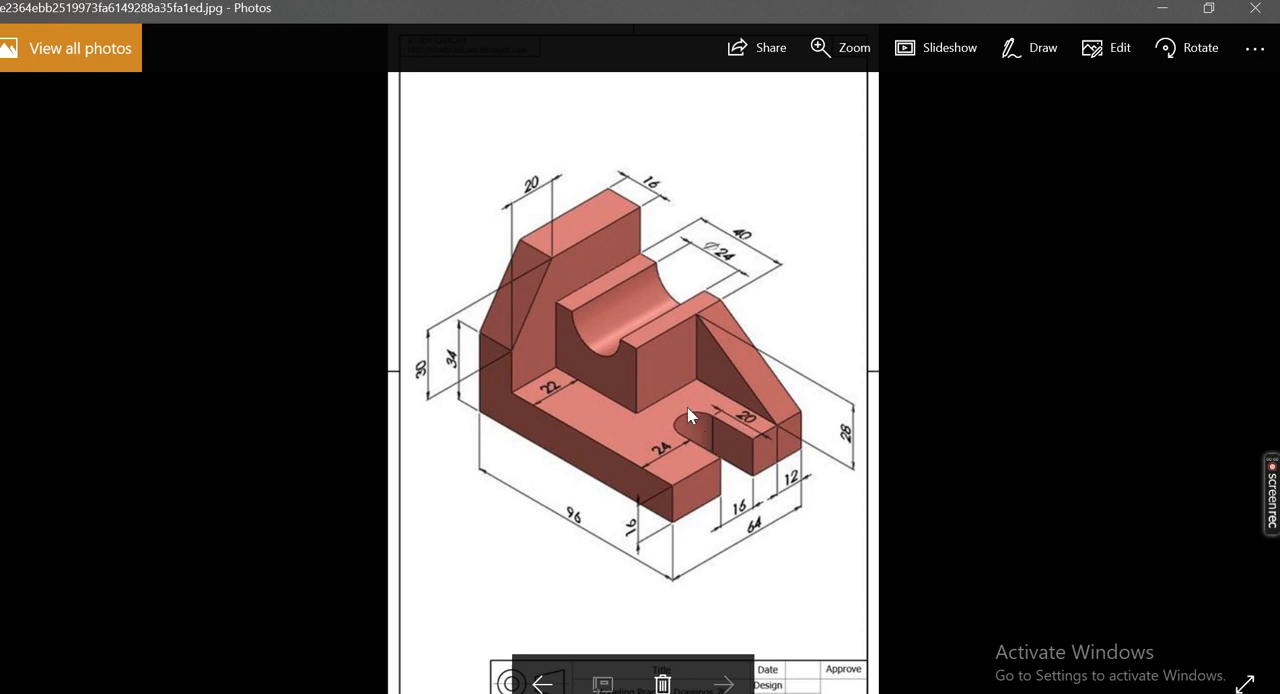
pyautogui.moveTo(394, 690)
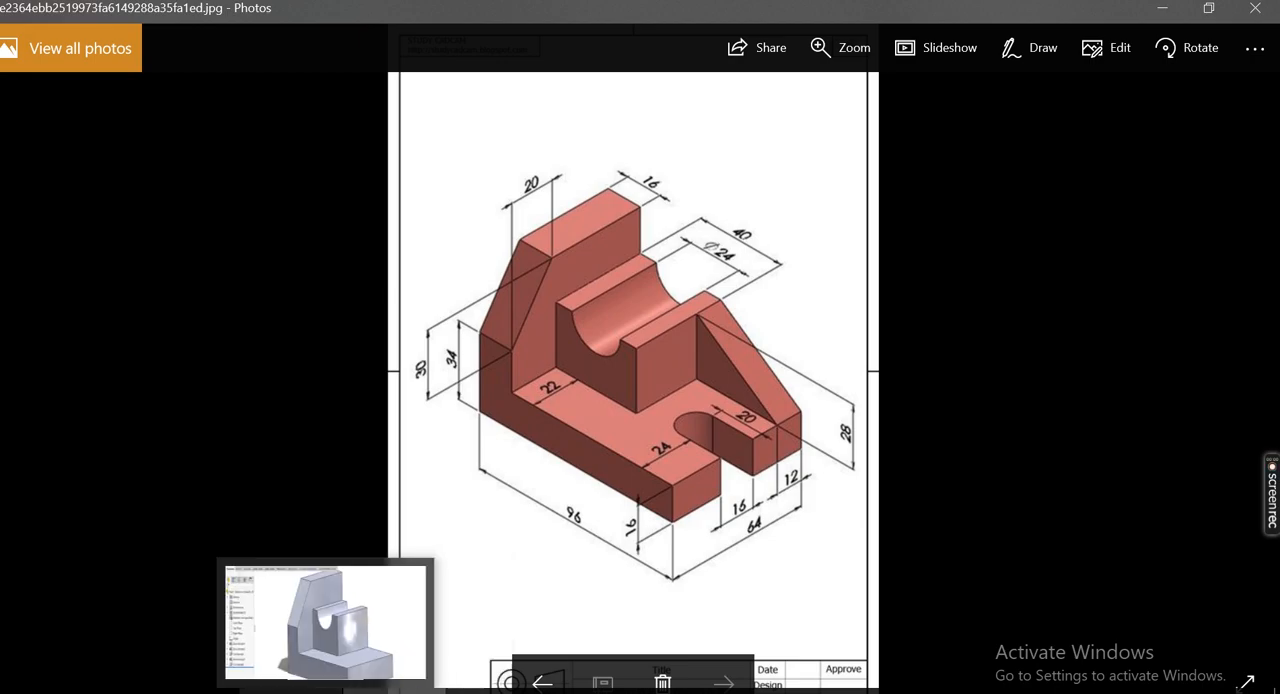
pyautogui.click(320, 688)
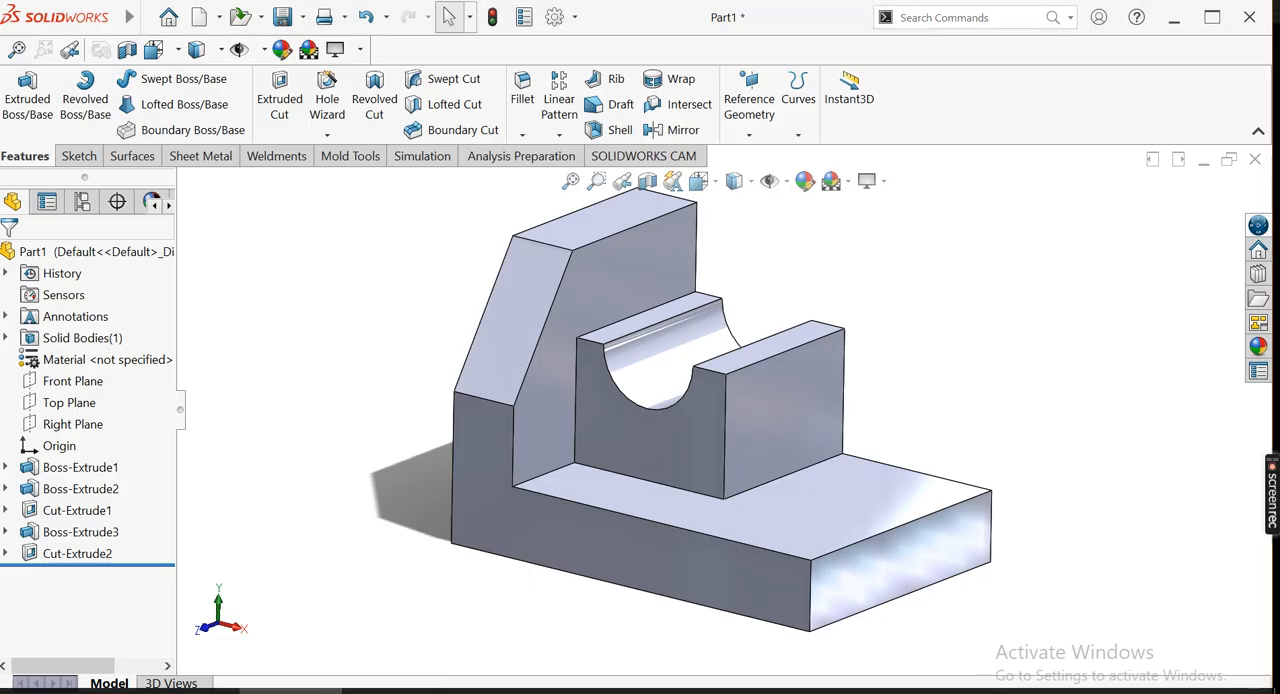
pyautogui.click(791, 528)
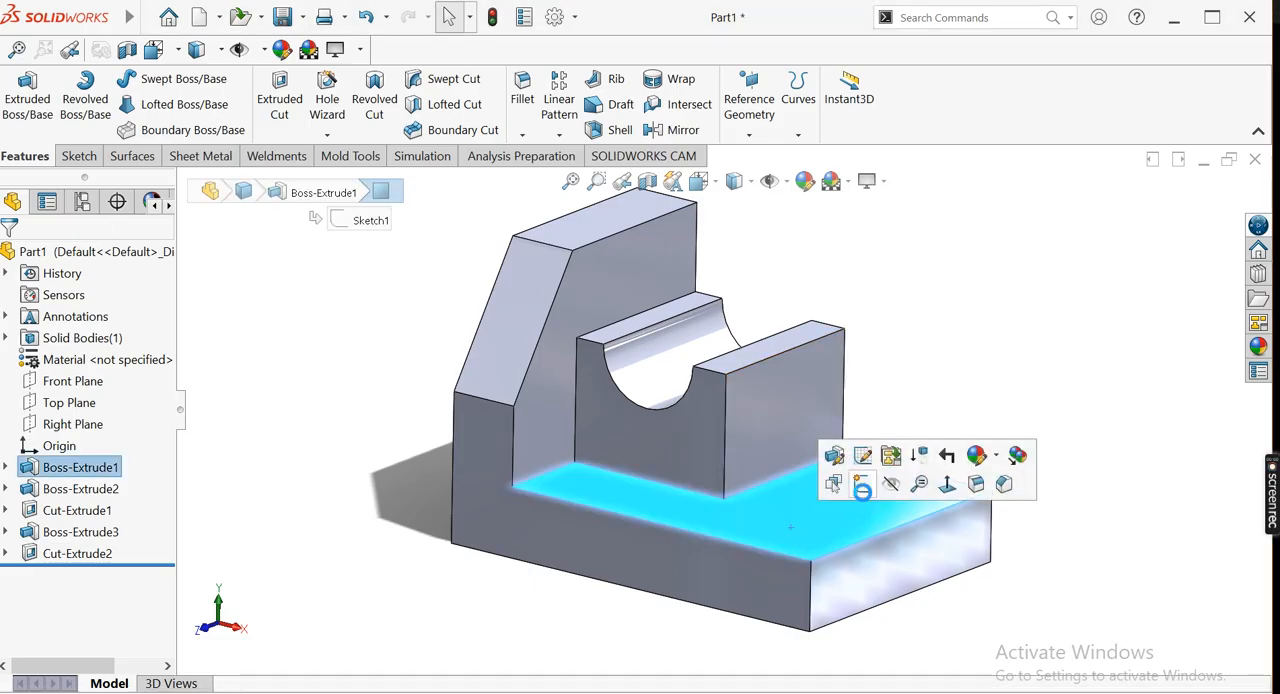
pyautogui.click(862, 483)
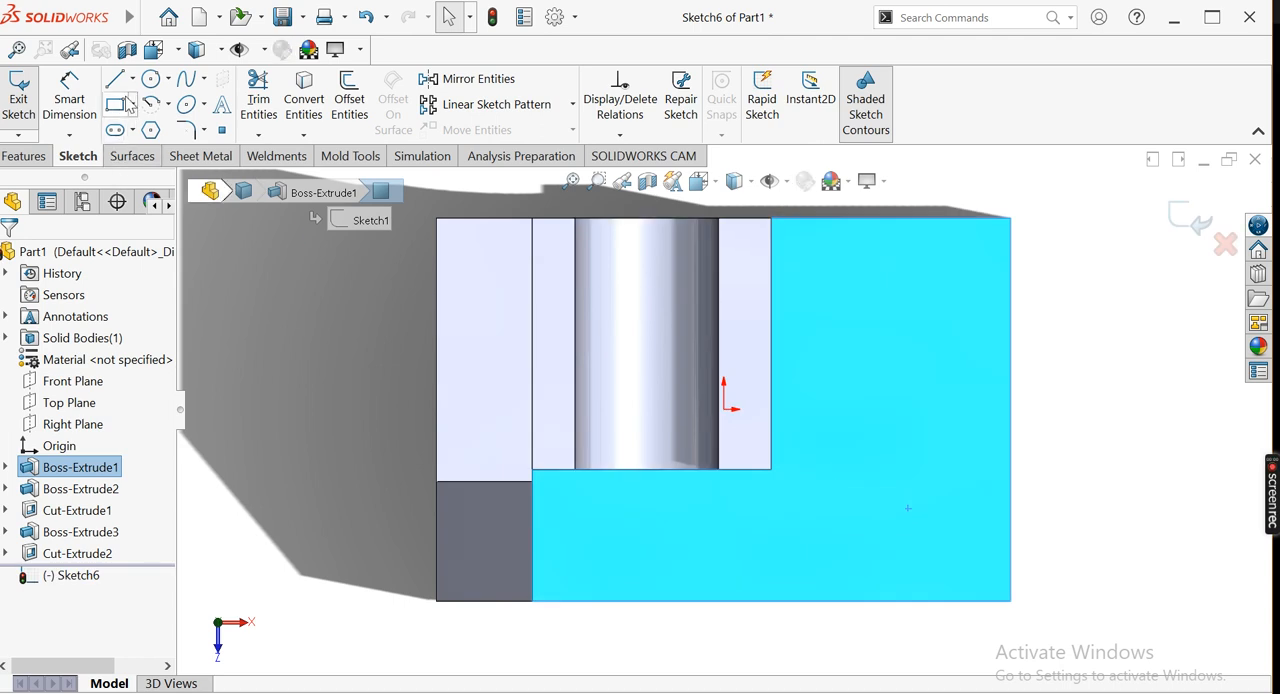
pyautogui.click(116, 105)
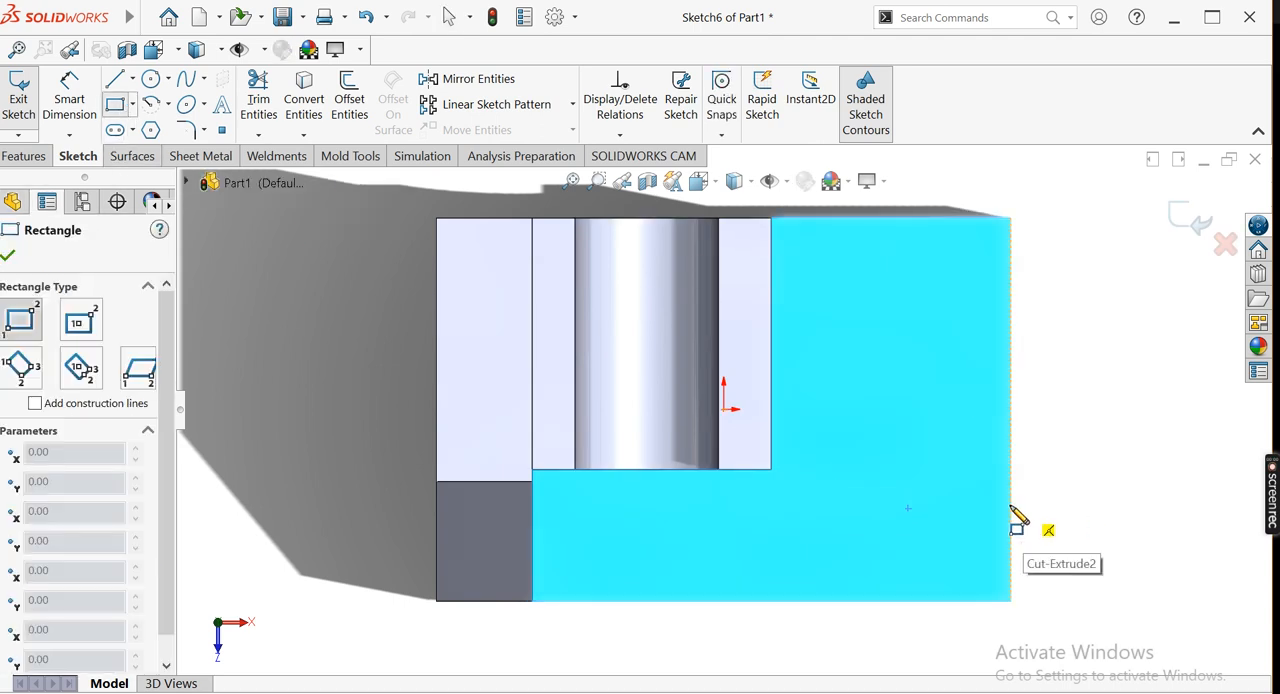
pyautogui.click(1010, 506)
pyautogui.click(848, 542)
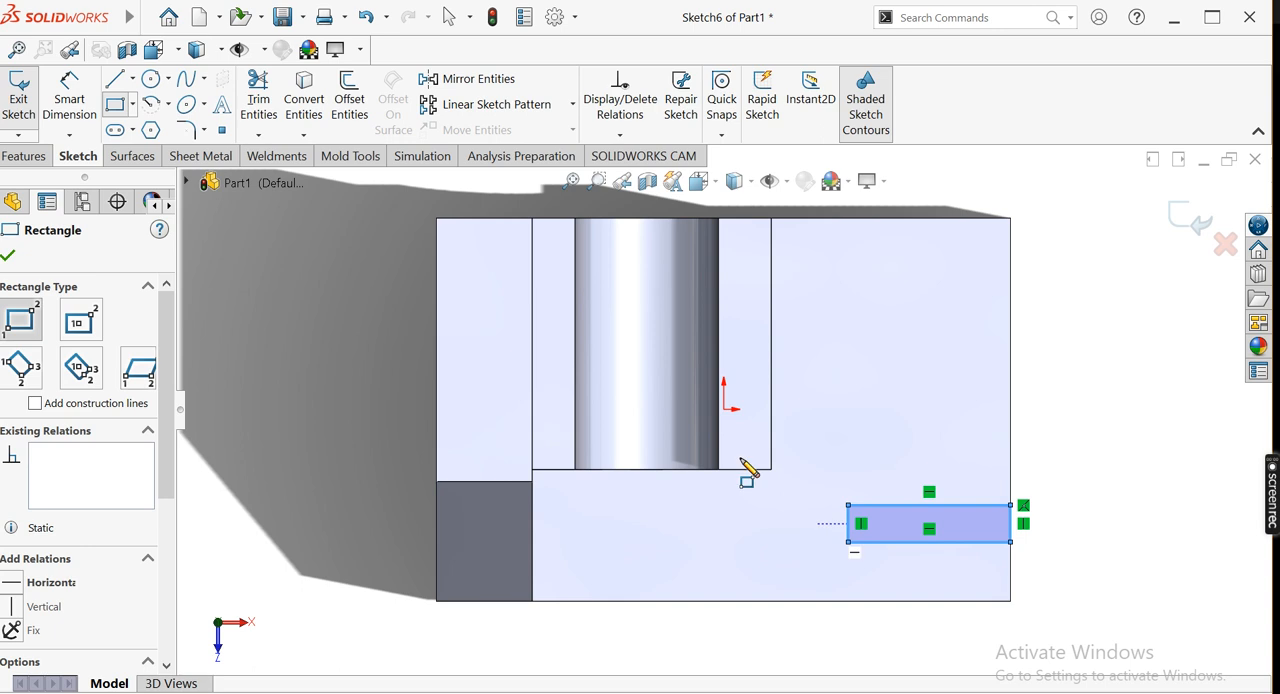
pyautogui.press('Escape')
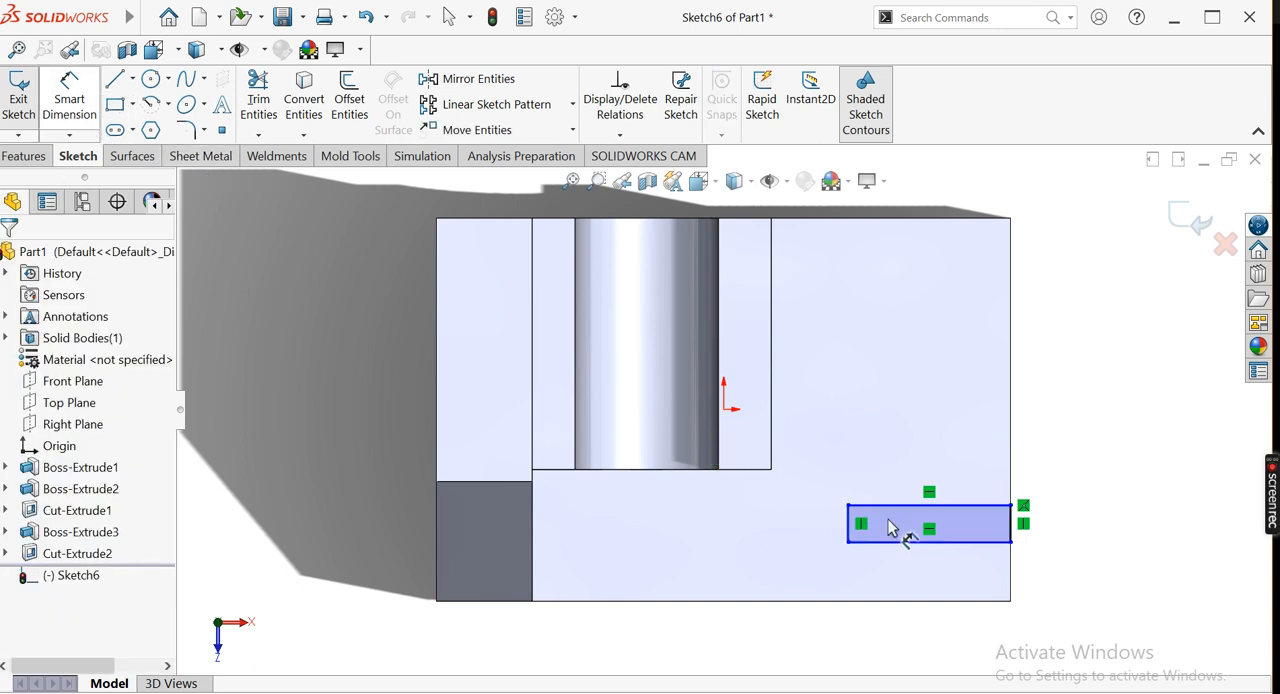
# Dimension the slot rectangle's length as 28 mm
pyautogui.click(961, 505)
pyautogui.click(947, 450)
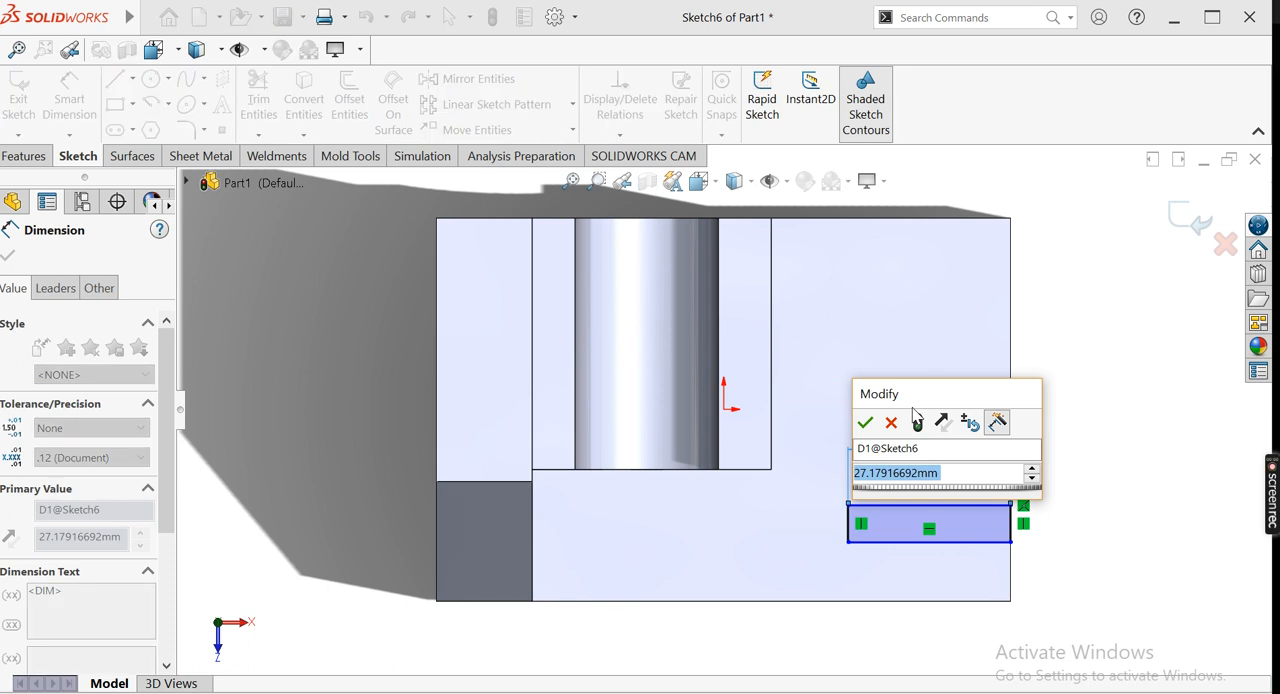
pyautogui.write('40')
pyautogui.press('BackSpace')
pyautogui.press('BackSpace')
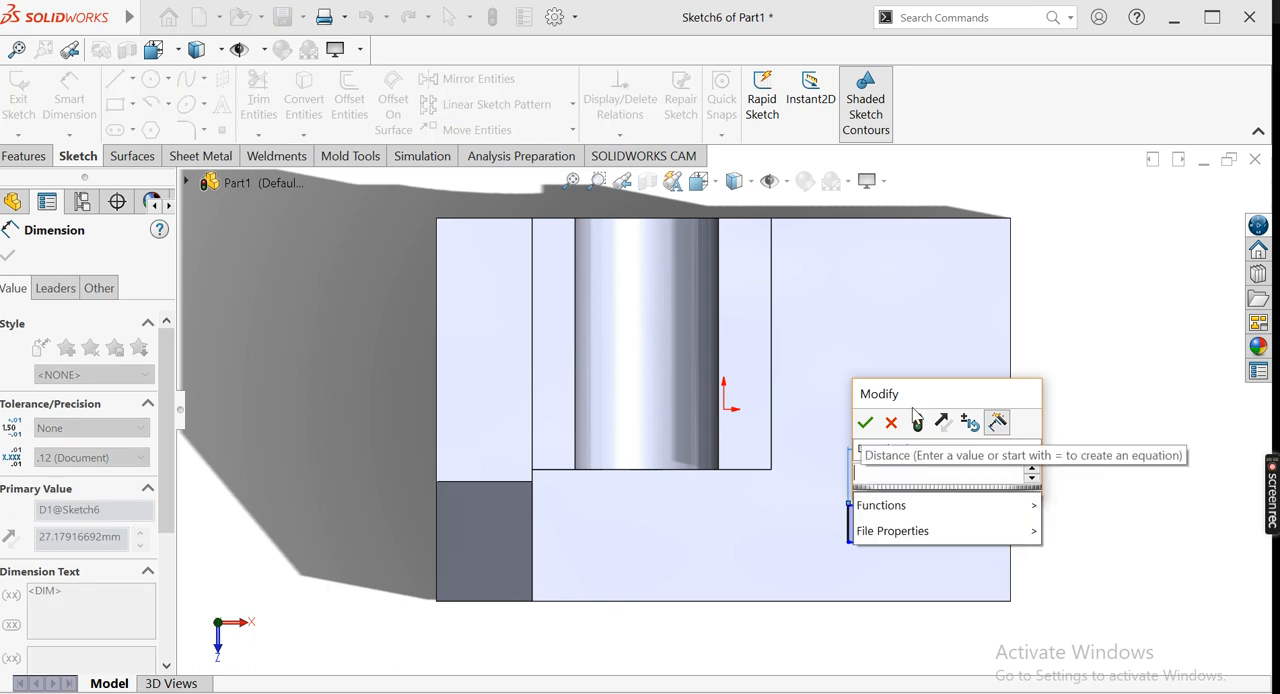
pyautogui.write('28')
pyautogui.press('Return')
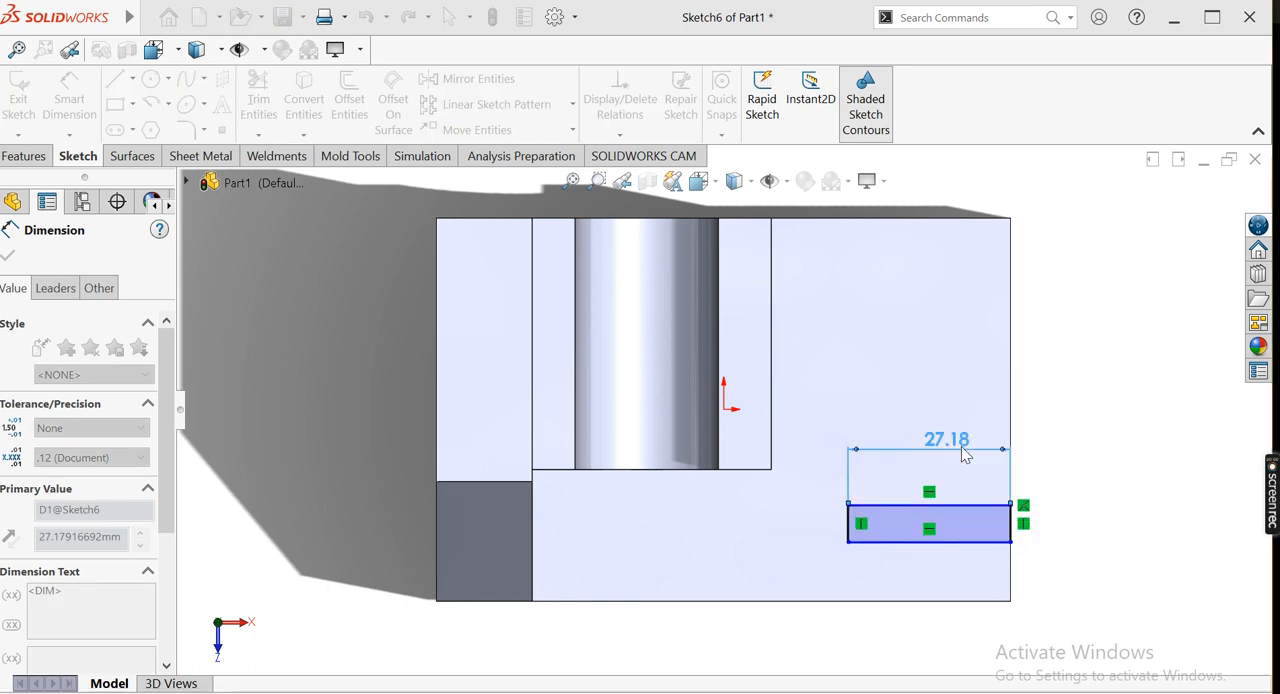
# Dimension the rectangle's short side as 16 mm and try to add another dimension between its corner and long edges
pyautogui.click(845, 530)
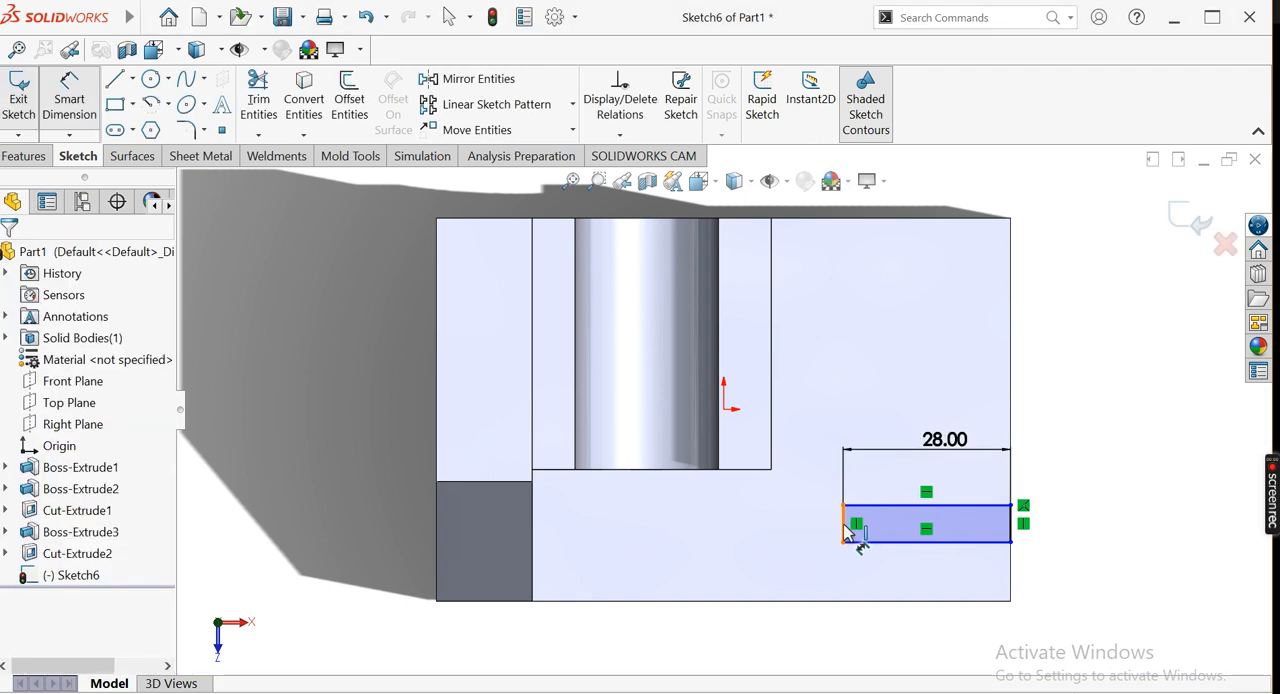
pyautogui.click(757, 555)
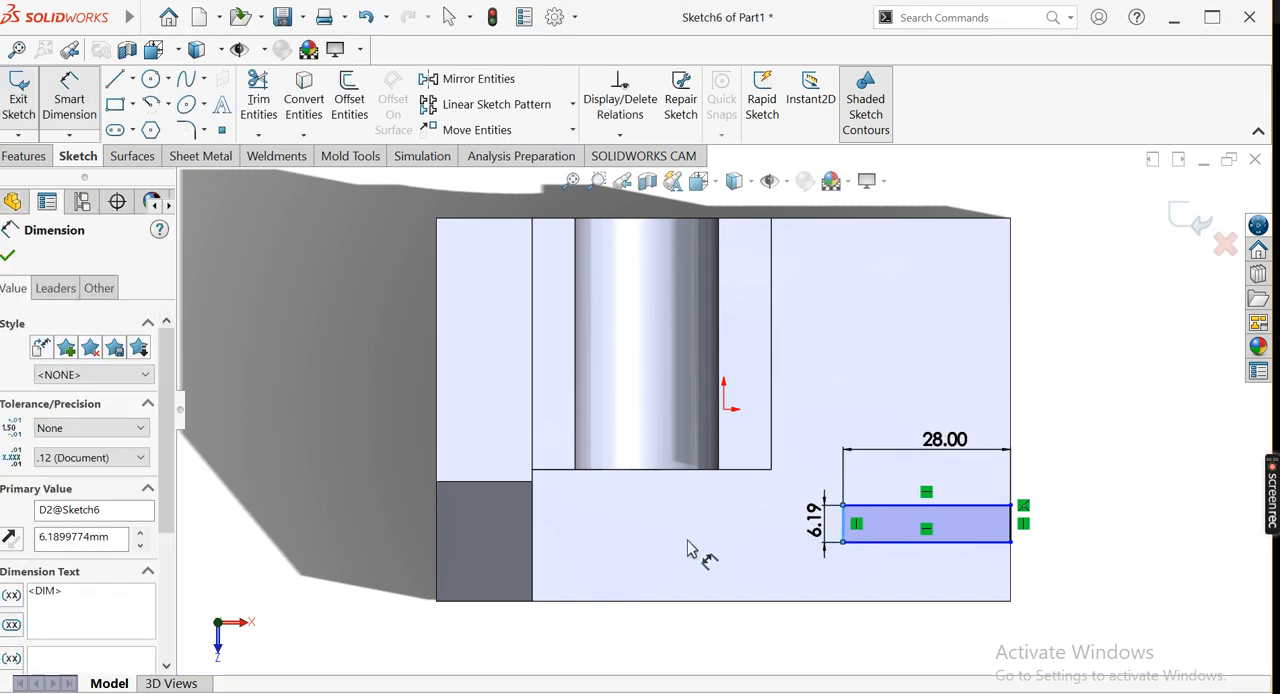
pyautogui.write('16')
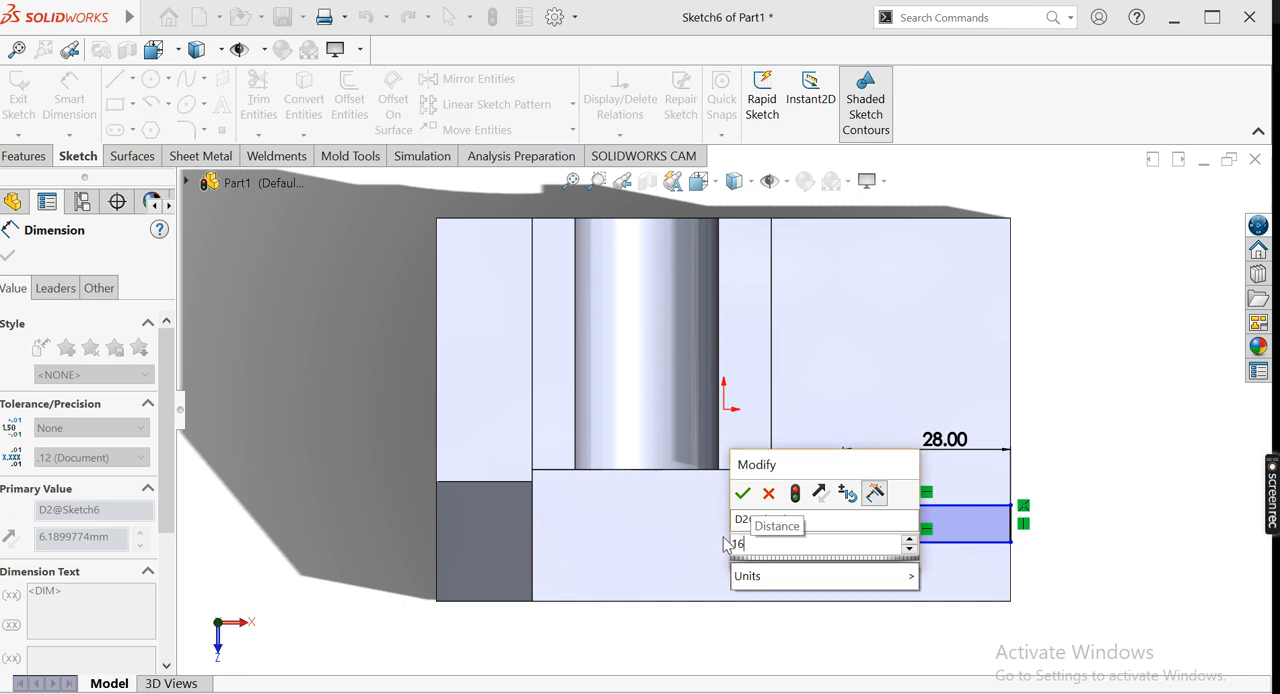
pyautogui.press('Return')
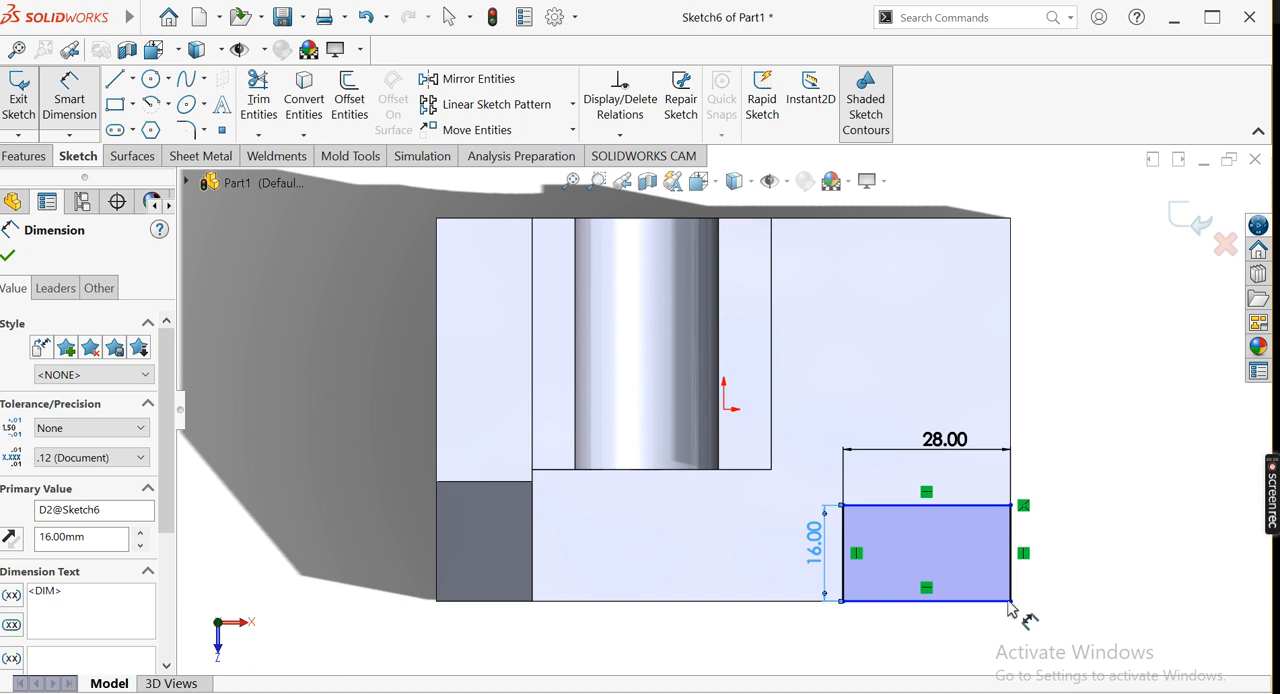
pyautogui.click(842, 506)
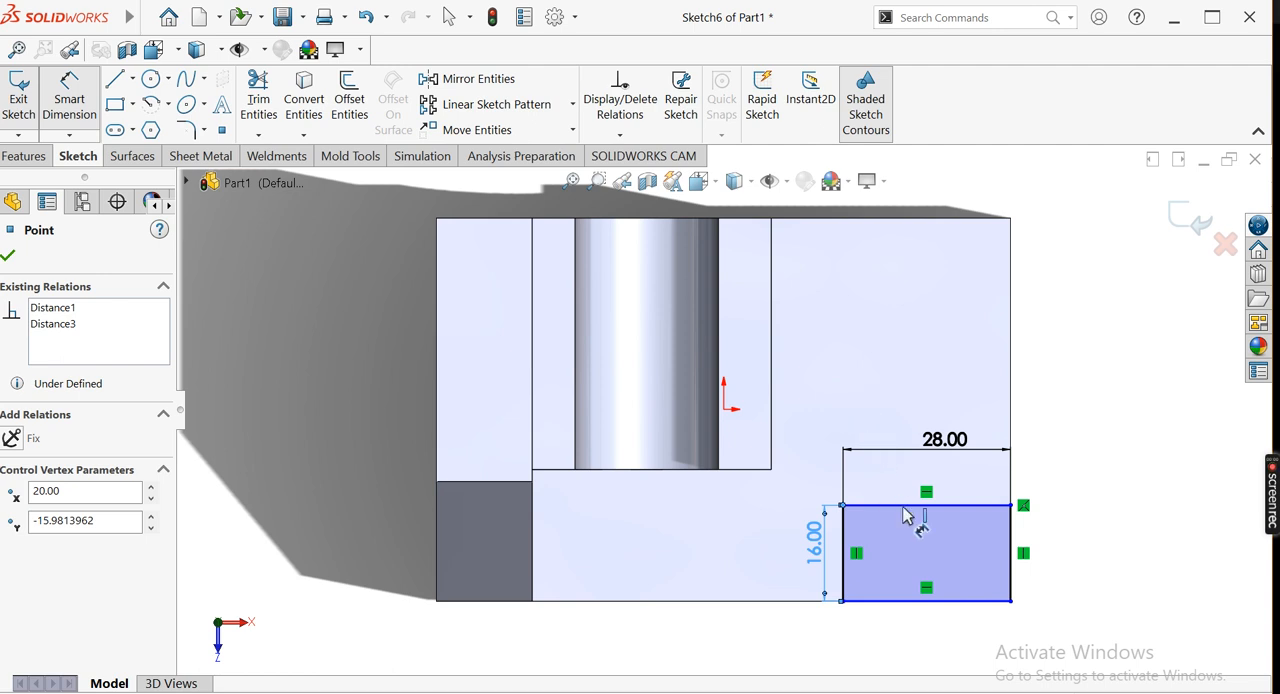
pyautogui.click(955, 506)
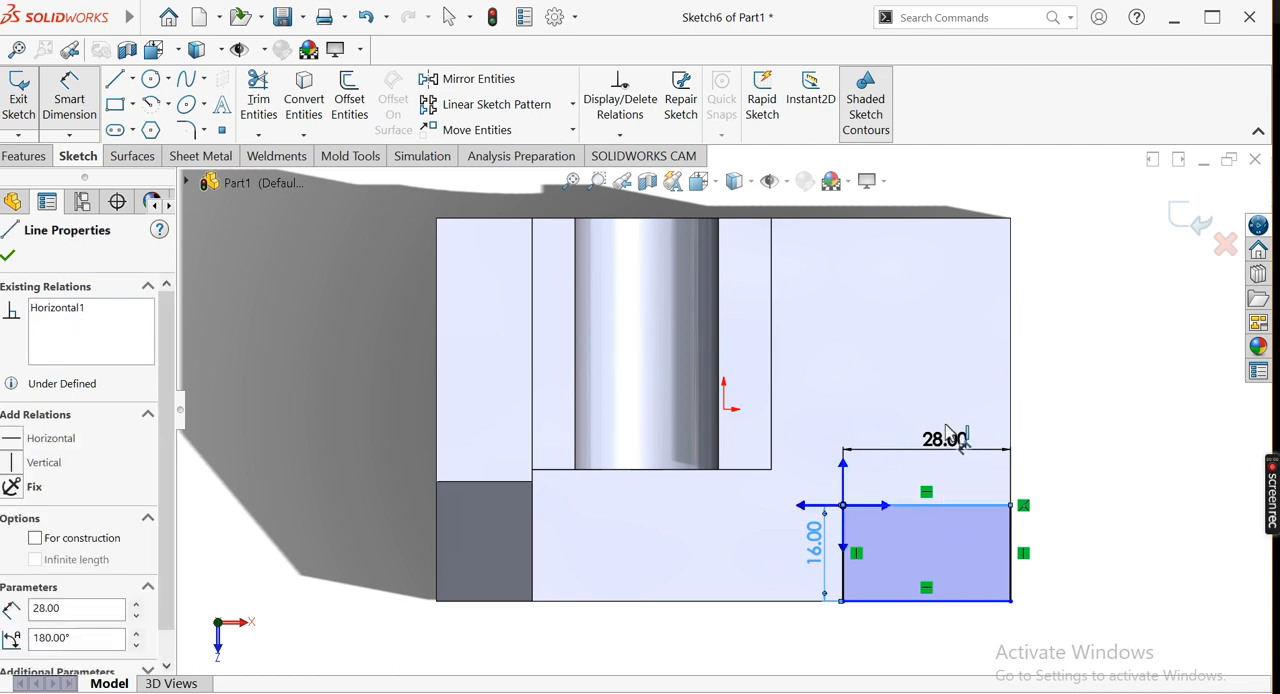
pyautogui.click(945, 602)
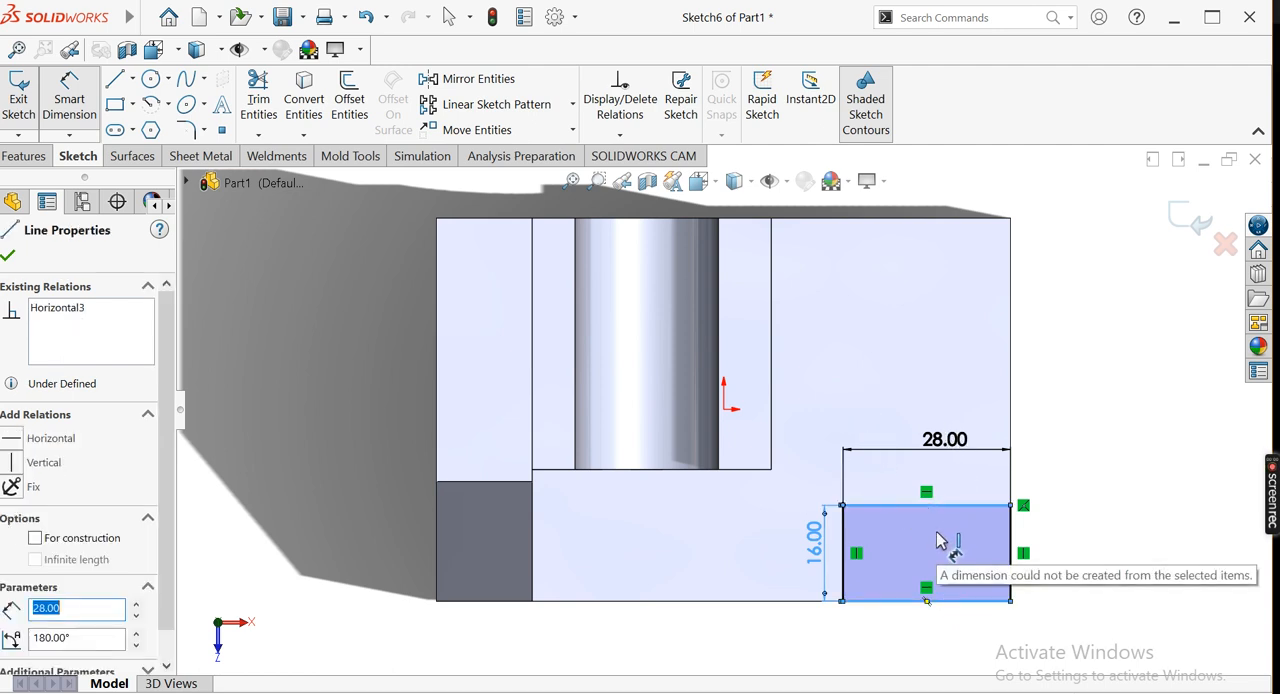
# Undo the 16 mm short-side dimension and the 28 mm length value
pyautogui.hotkey('ctrl', 'z')
pyautogui.hotkey('ctrl', 'z')
pyautogui.hotkey('ctrl', 'z')
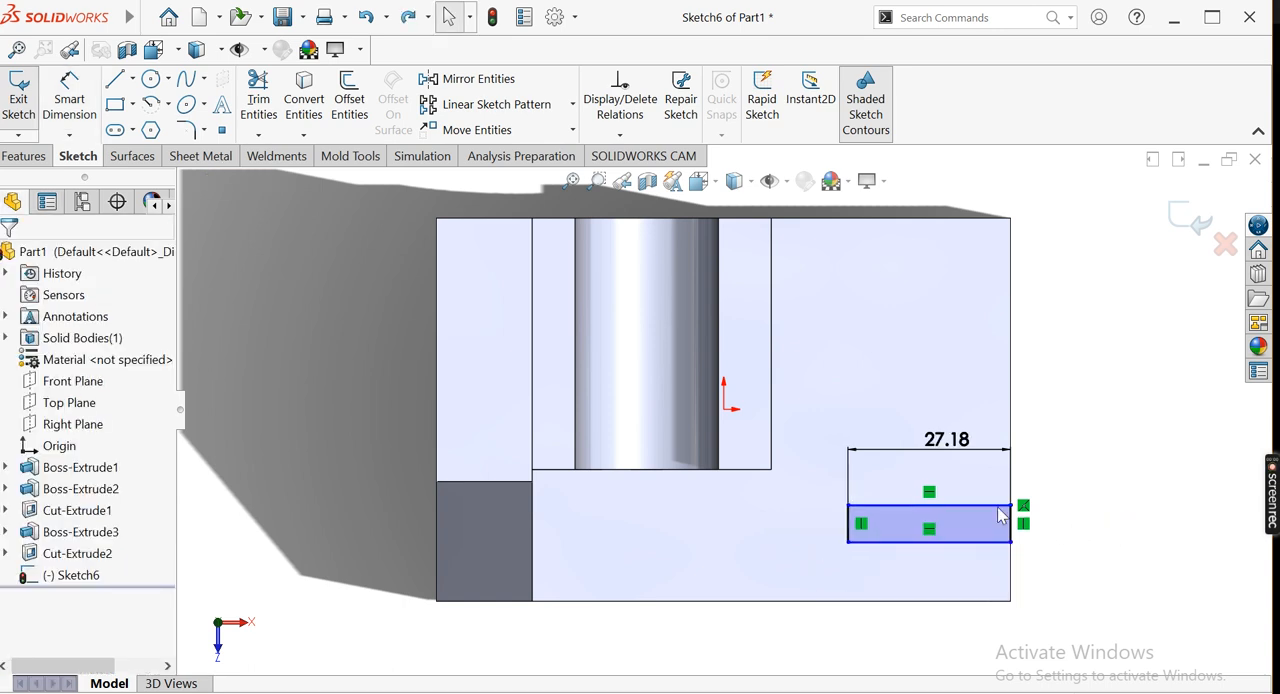
# Check the slot offset in the reference drawing and dimension the rectangle's nearest long edge 24 mm from the base's front edge
pyautogui.click(420, 691)
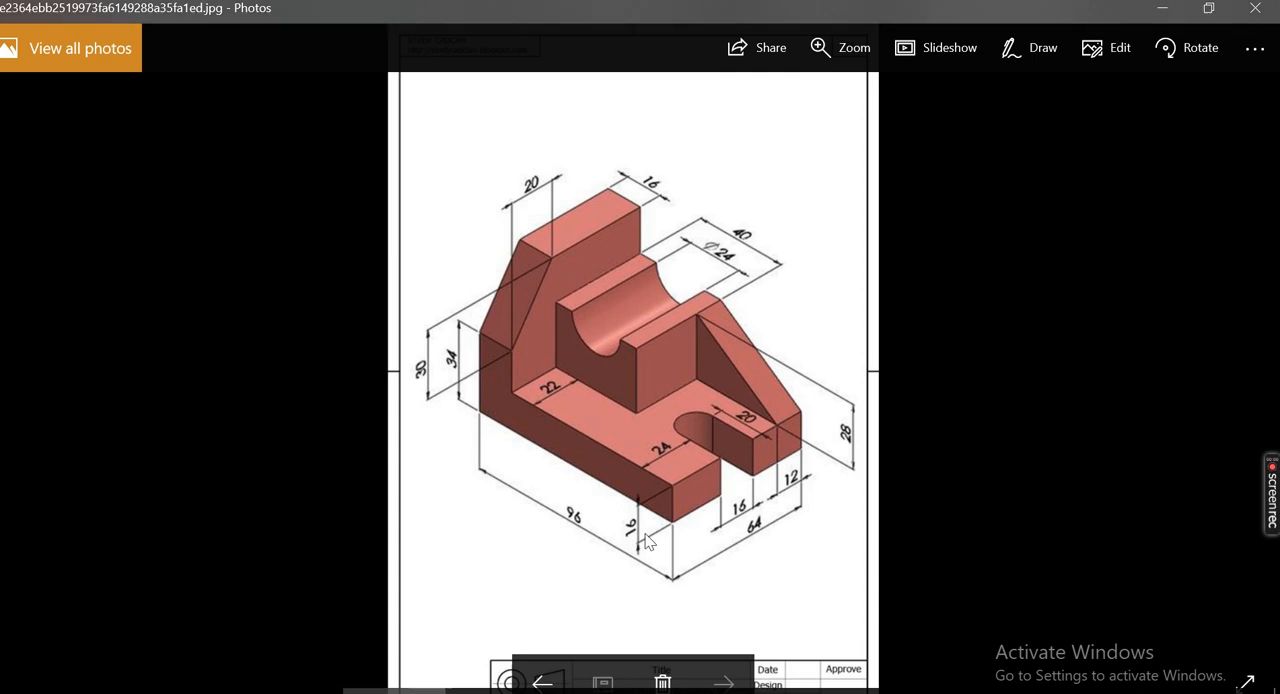
pyautogui.click(410, 691)
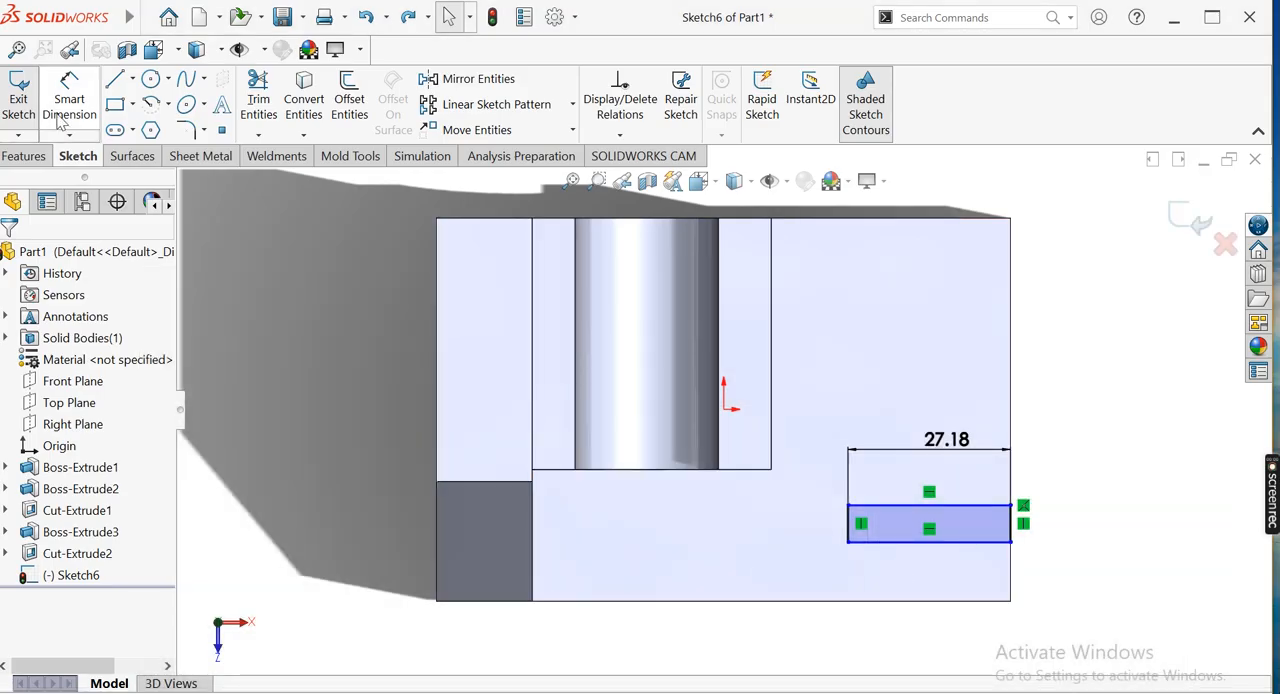
pyautogui.click(60, 117)
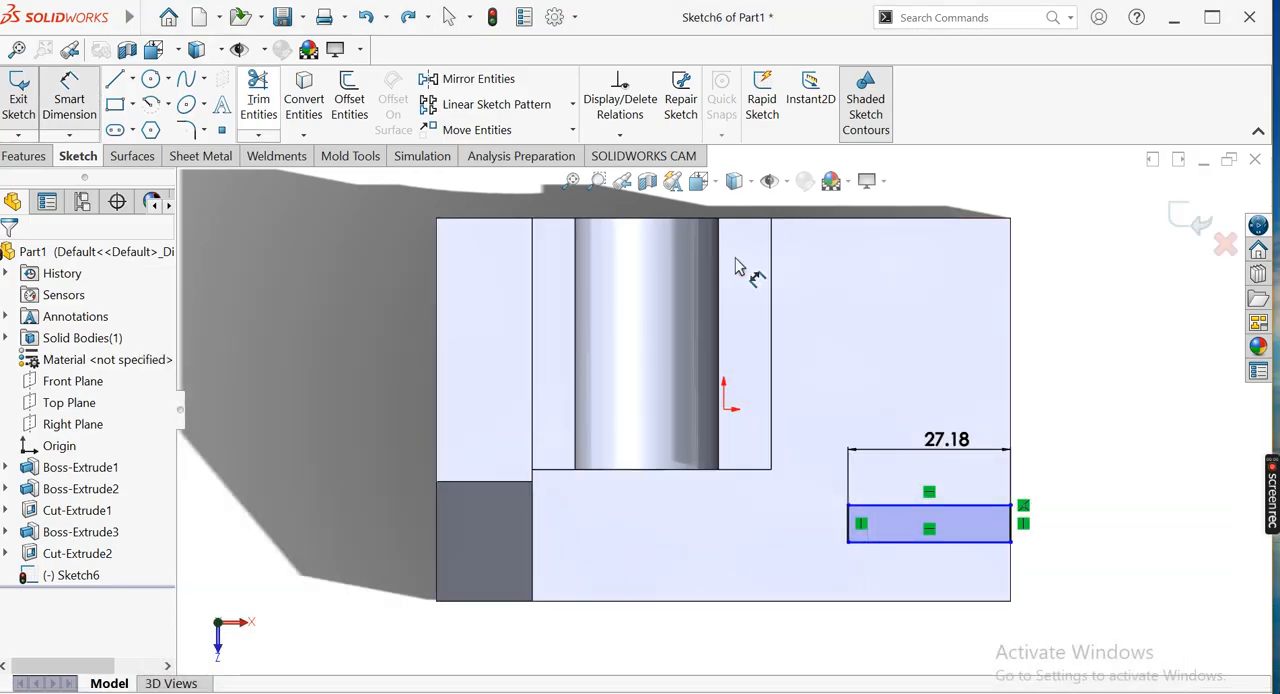
pyautogui.click(902, 545)
pyautogui.click(910, 600)
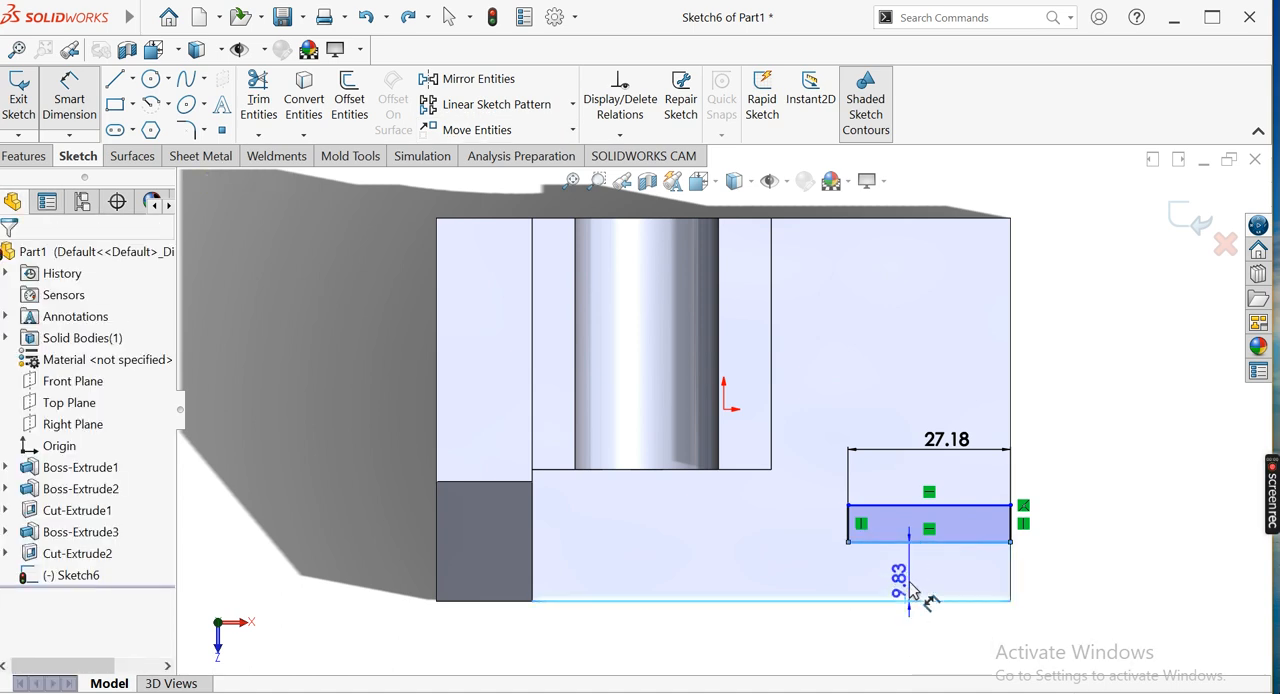
pyautogui.click(912, 592)
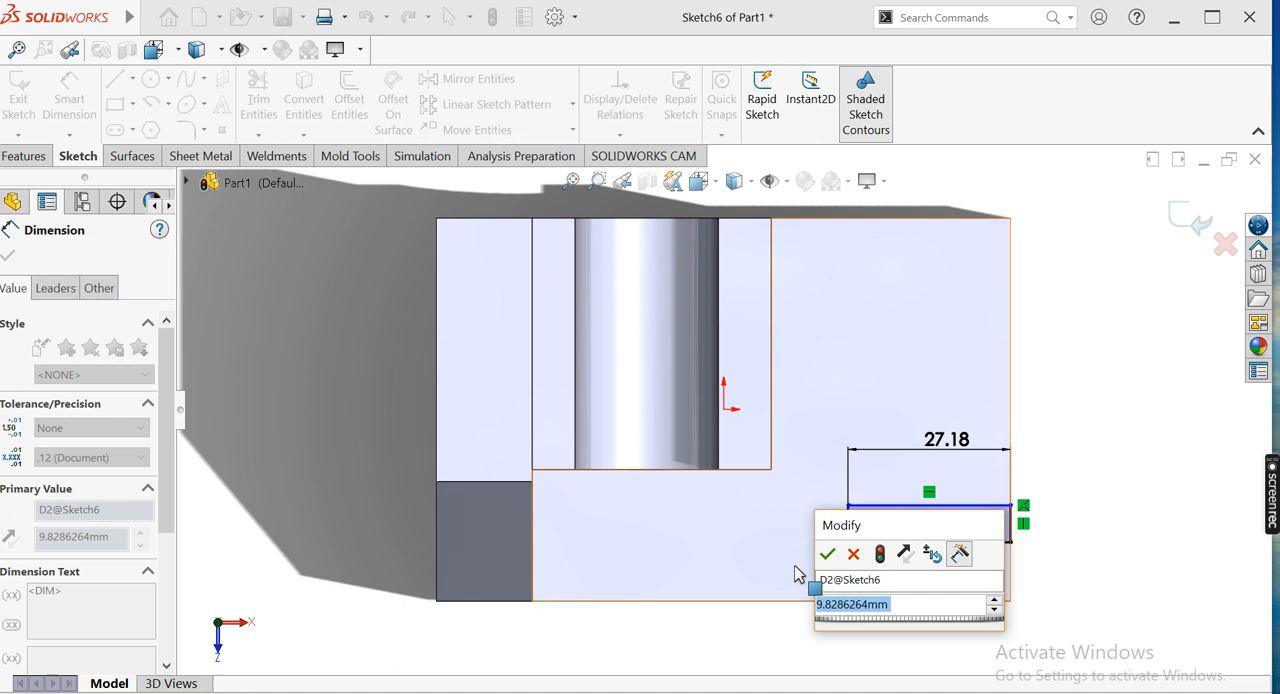
pyautogui.write('24')
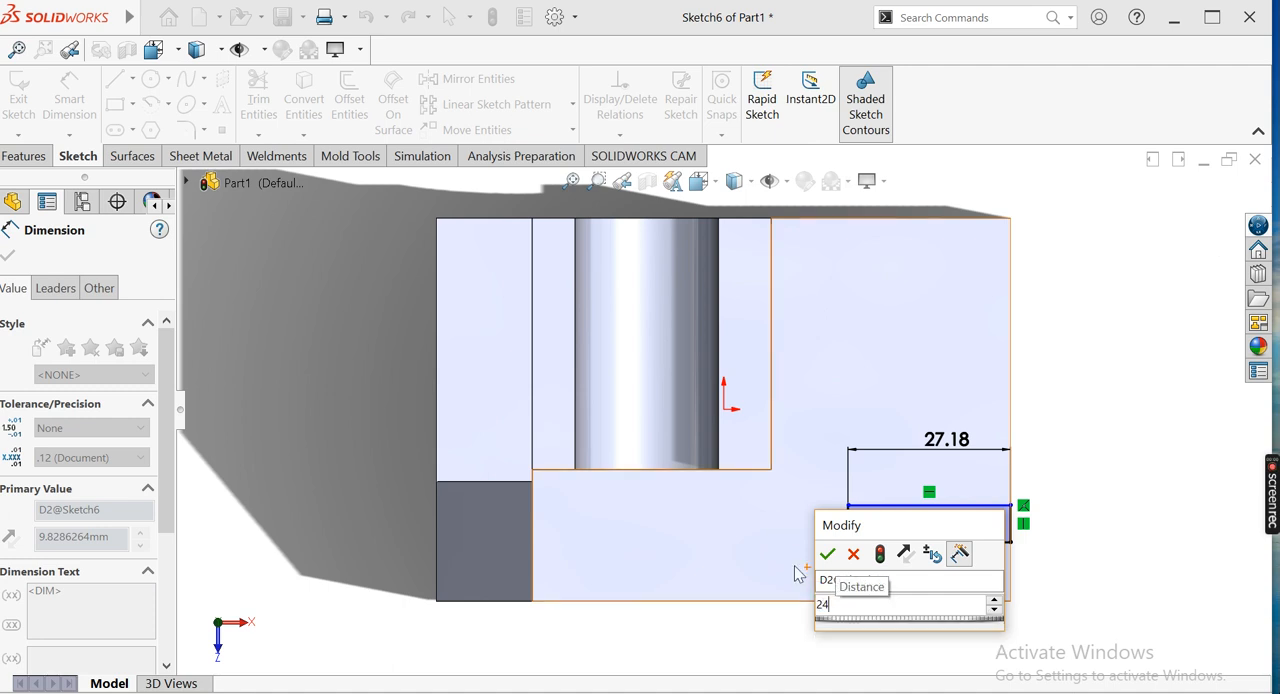
pyautogui.press('Return')
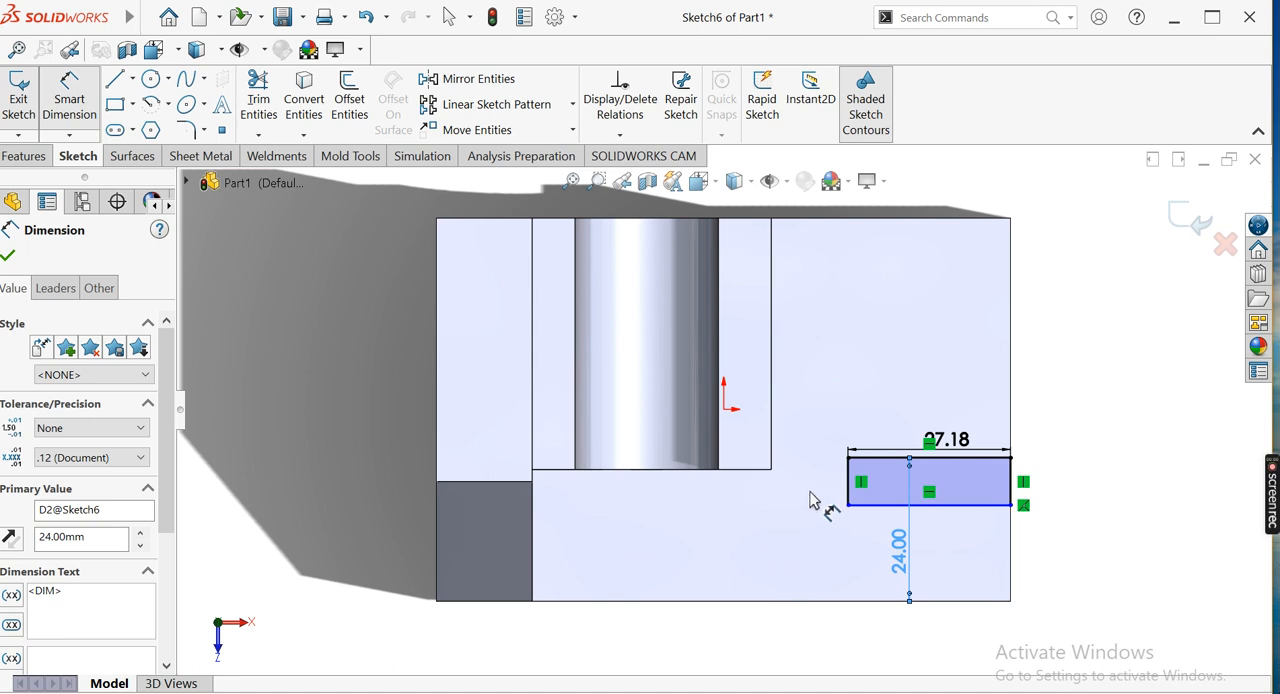
# Set the rectangle's length dimension to 28 mm and dimension its short side as 16 mm
pyautogui.click(942, 437)
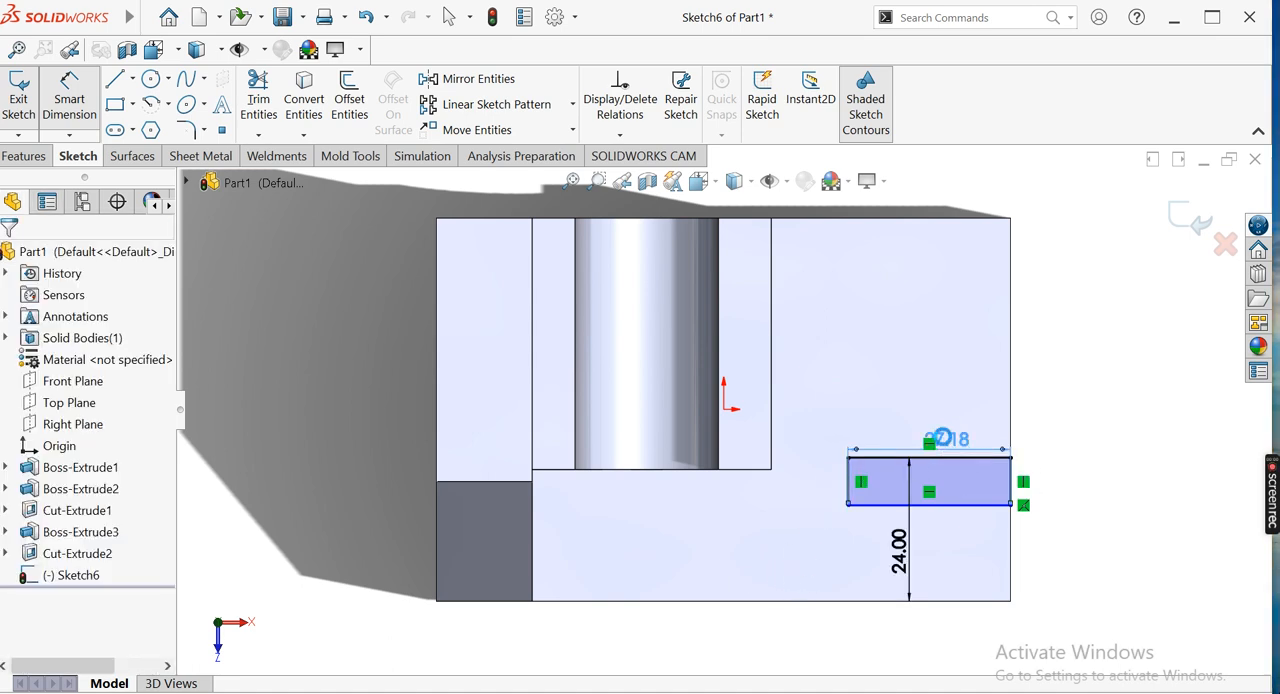
pyautogui.write('28')
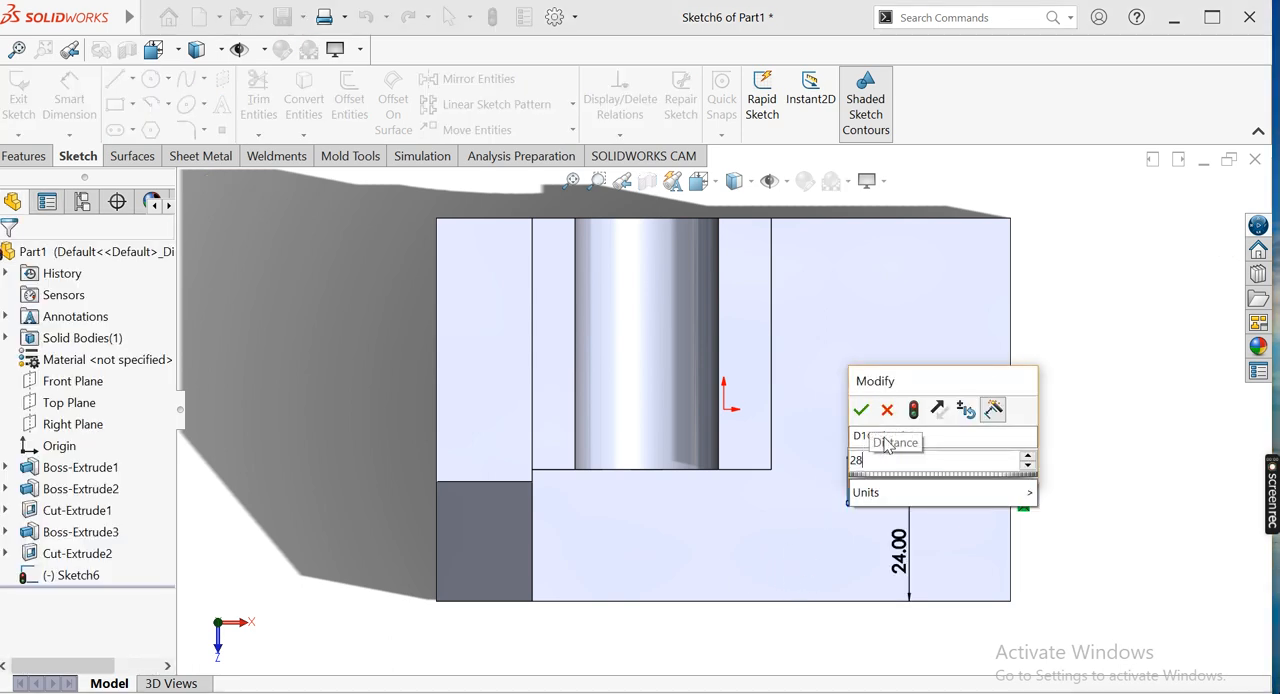
pyautogui.press('Return')
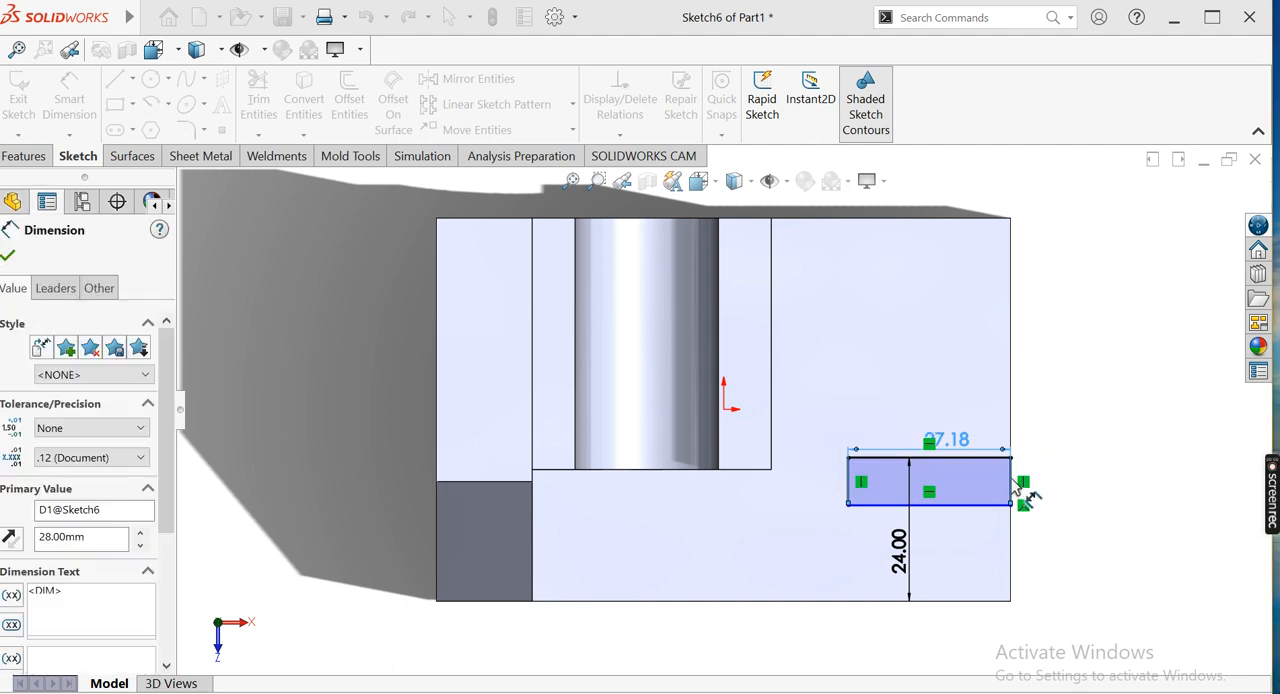
pyautogui.click(843, 485)
pyautogui.click(810, 480)
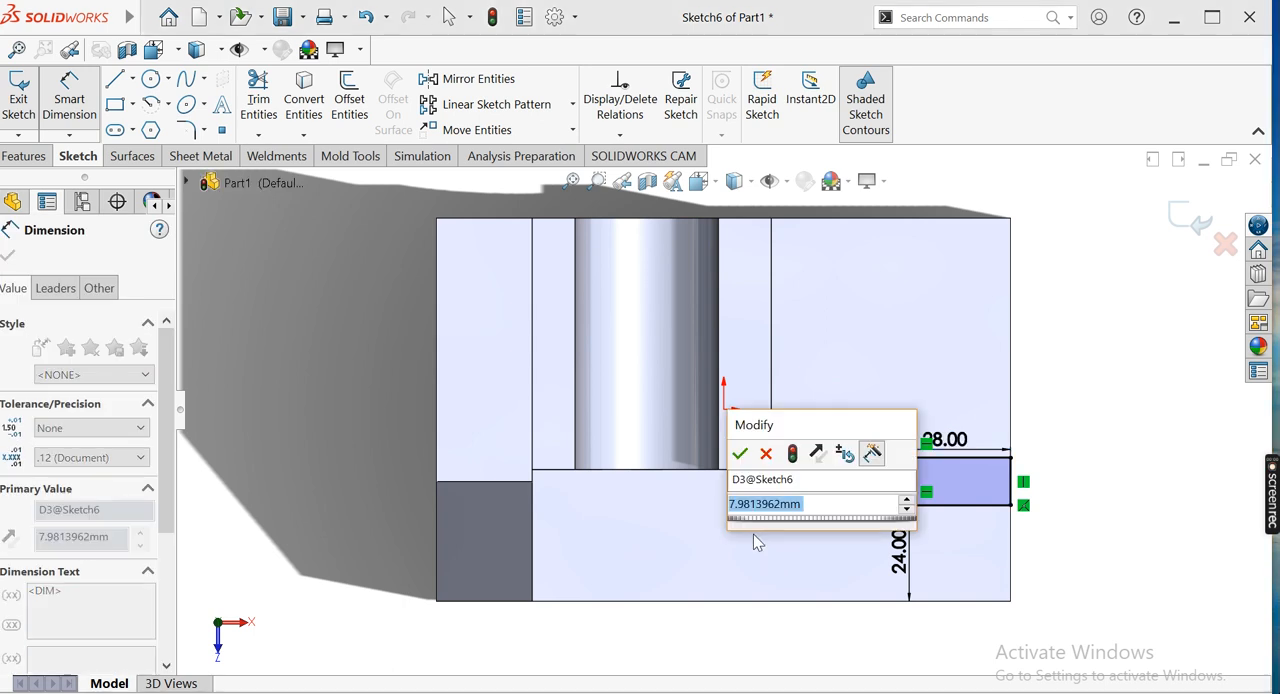
pyautogui.write('16')
pyautogui.press('Return')
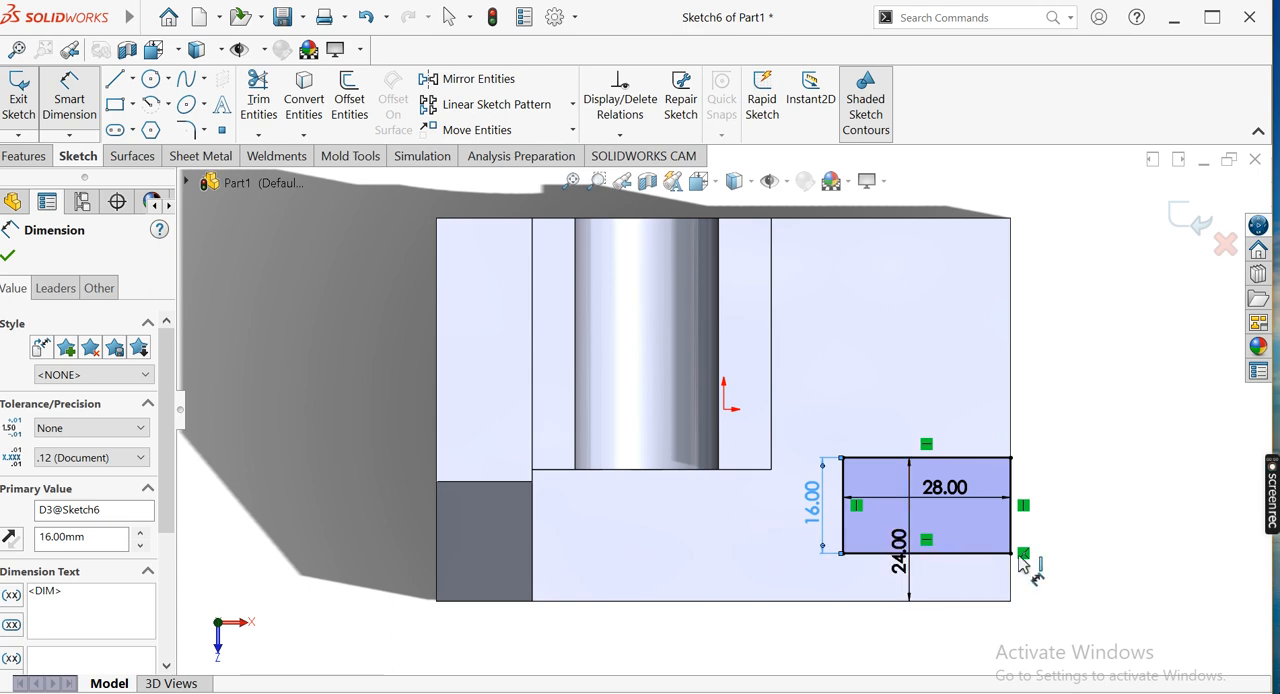
# Compare the dimensioned slot rectangle with the reference drawing and leave the dimension command
pyautogui.click(395, 691)
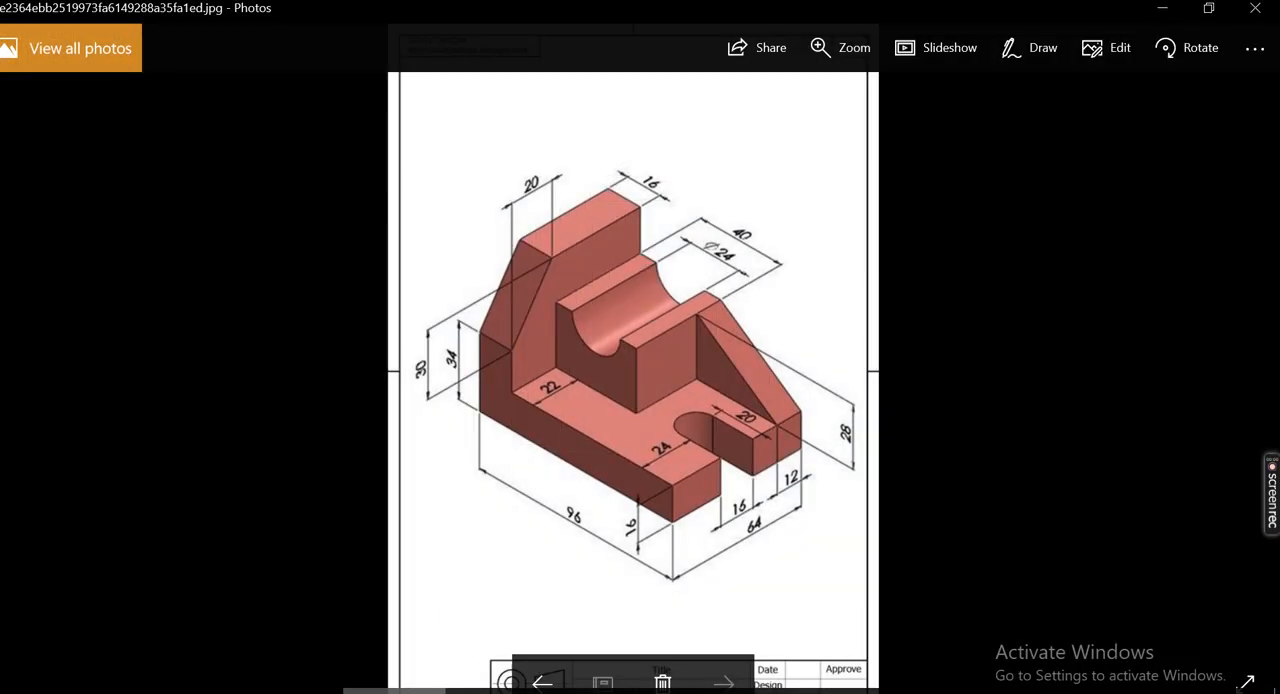
pyautogui.click(395, 691)
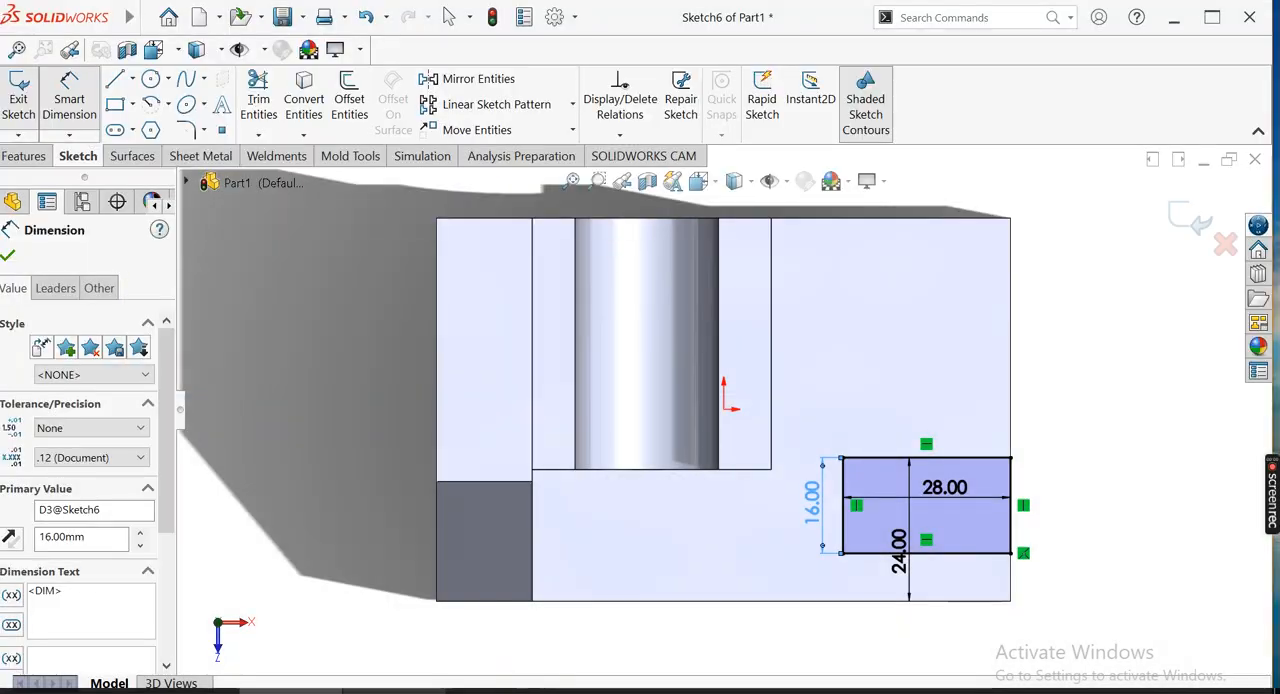
pyautogui.click(954, 558)
pyautogui.press('Escape')
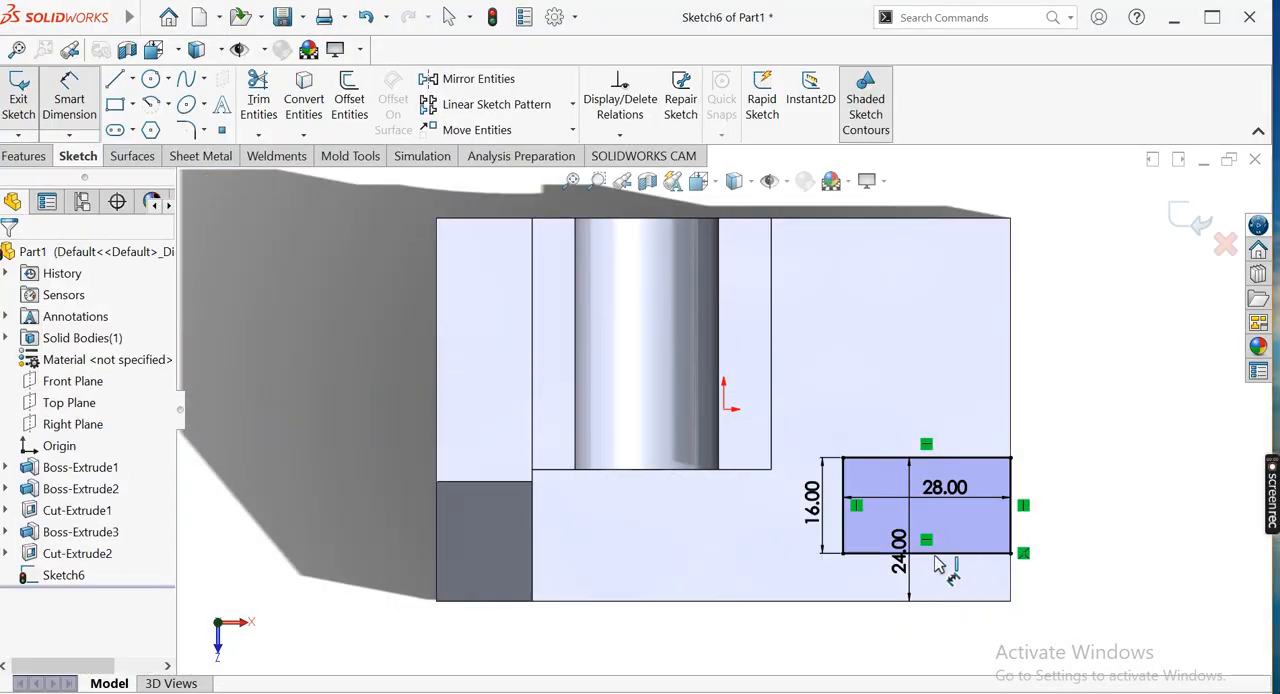
# Delete the slot rectangle's offset dimension and dimension its front long edge 24 mm from the base's front edge
pyautogui.press('Delete')
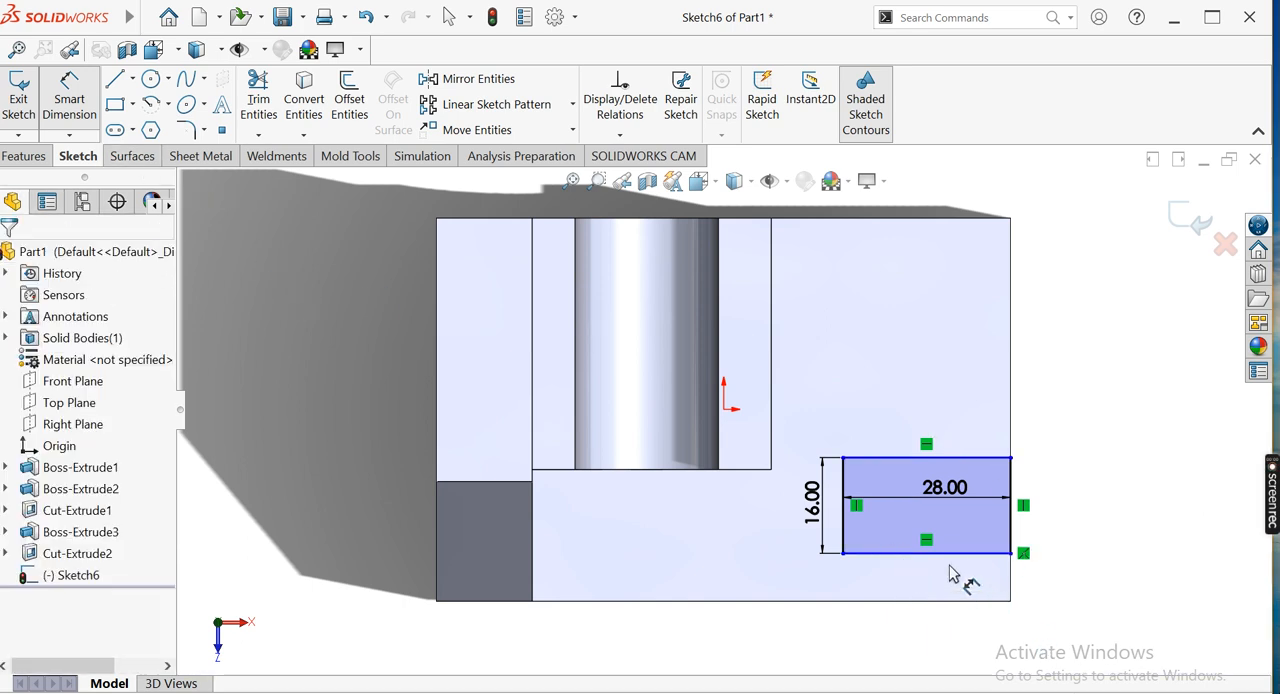
pyautogui.click(946, 555)
pyautogui.click(935, 602)
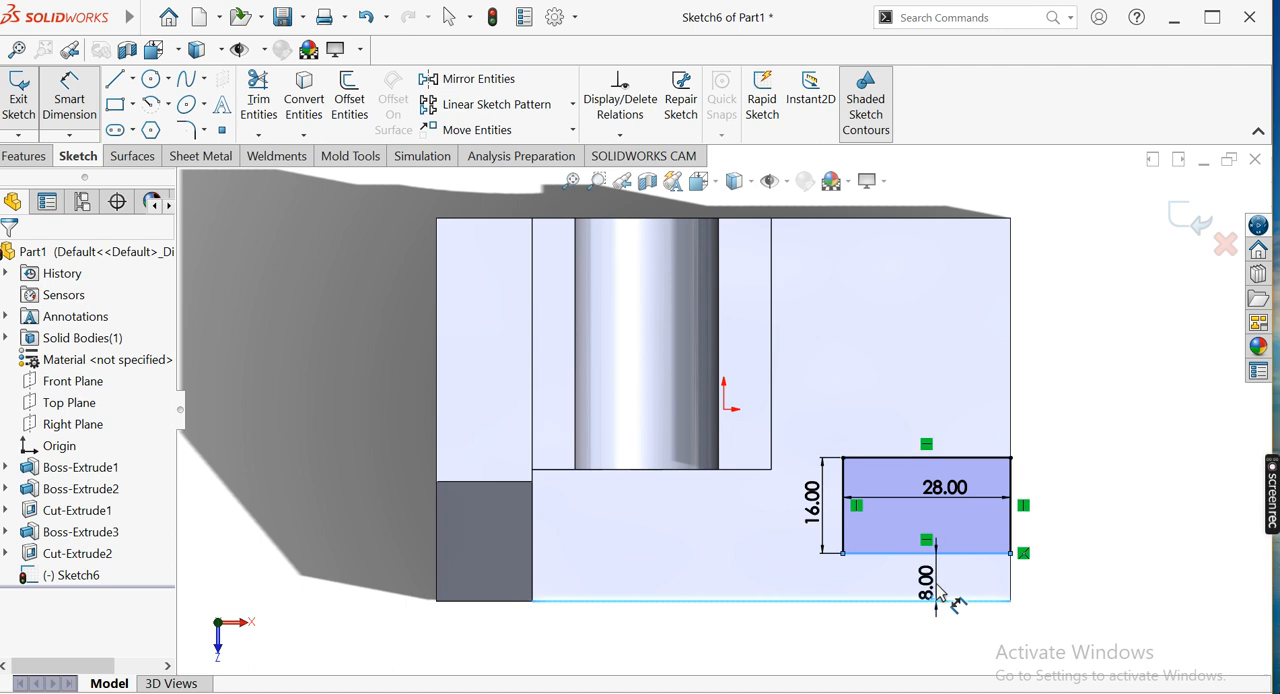
pyautogui.click(938, 592)
pyautogui.write('25')
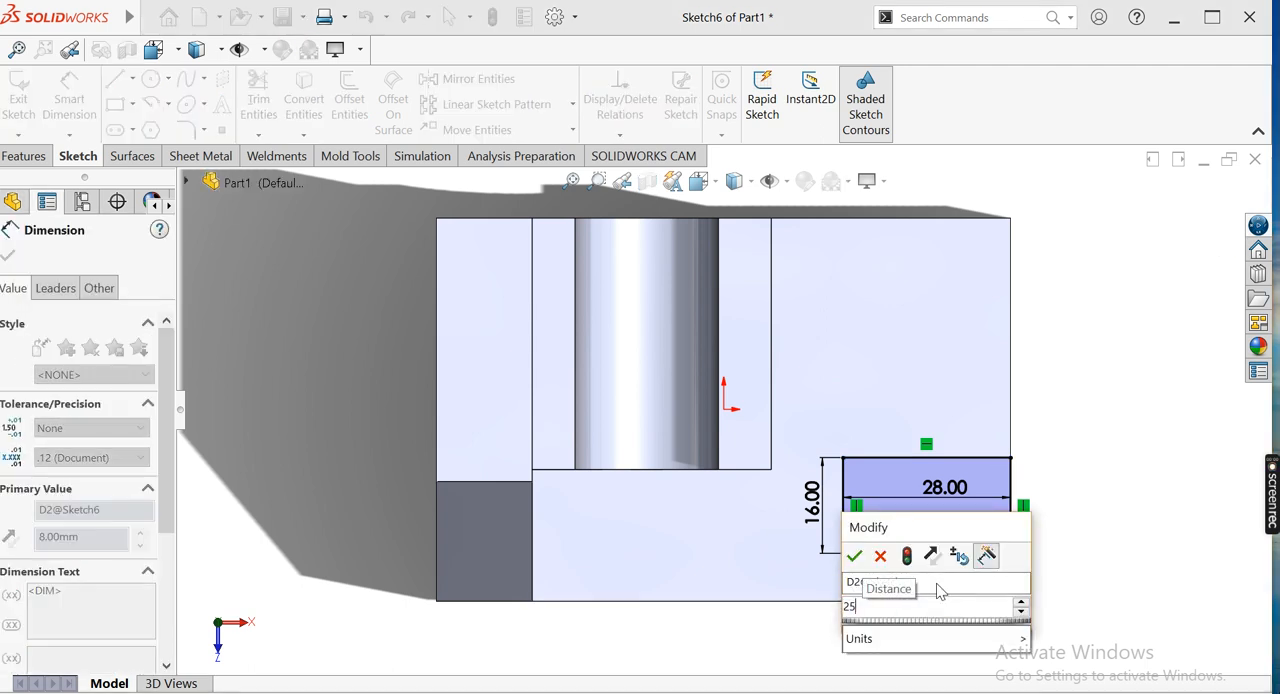
pyautogui.press('BackSpace')
pyautogui.write('4')
pyautogui.press('Return')
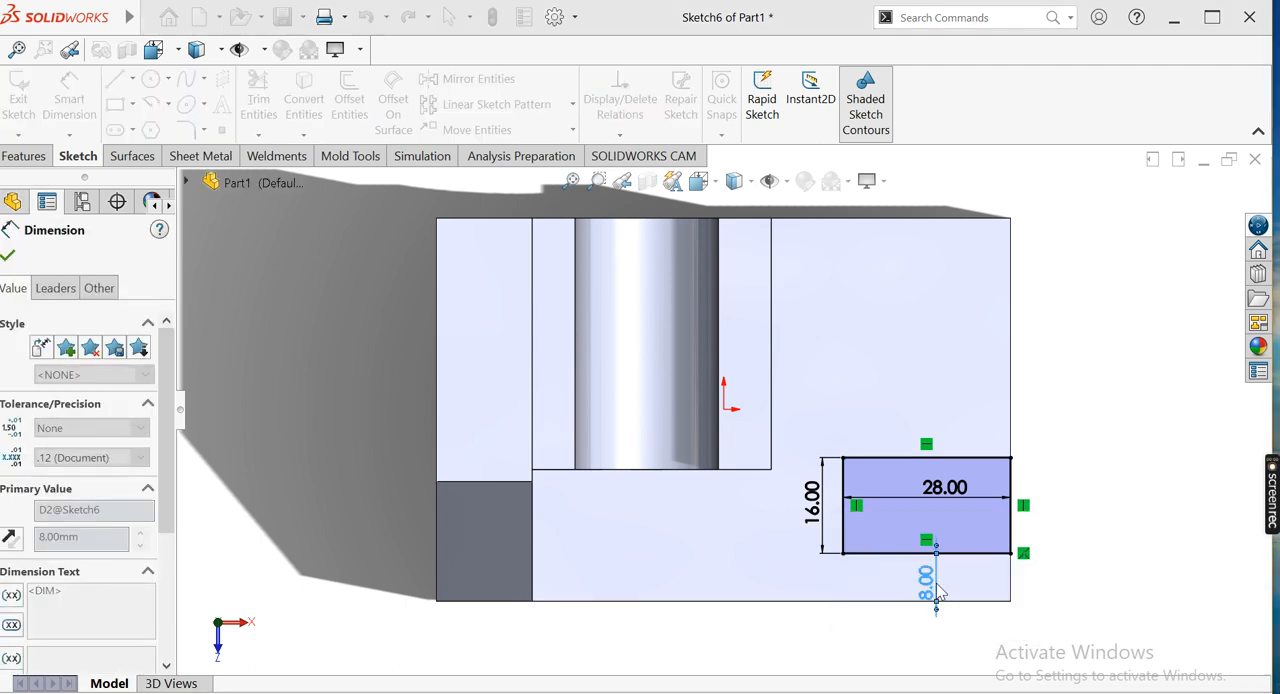
pyautogui.click(9, 256)
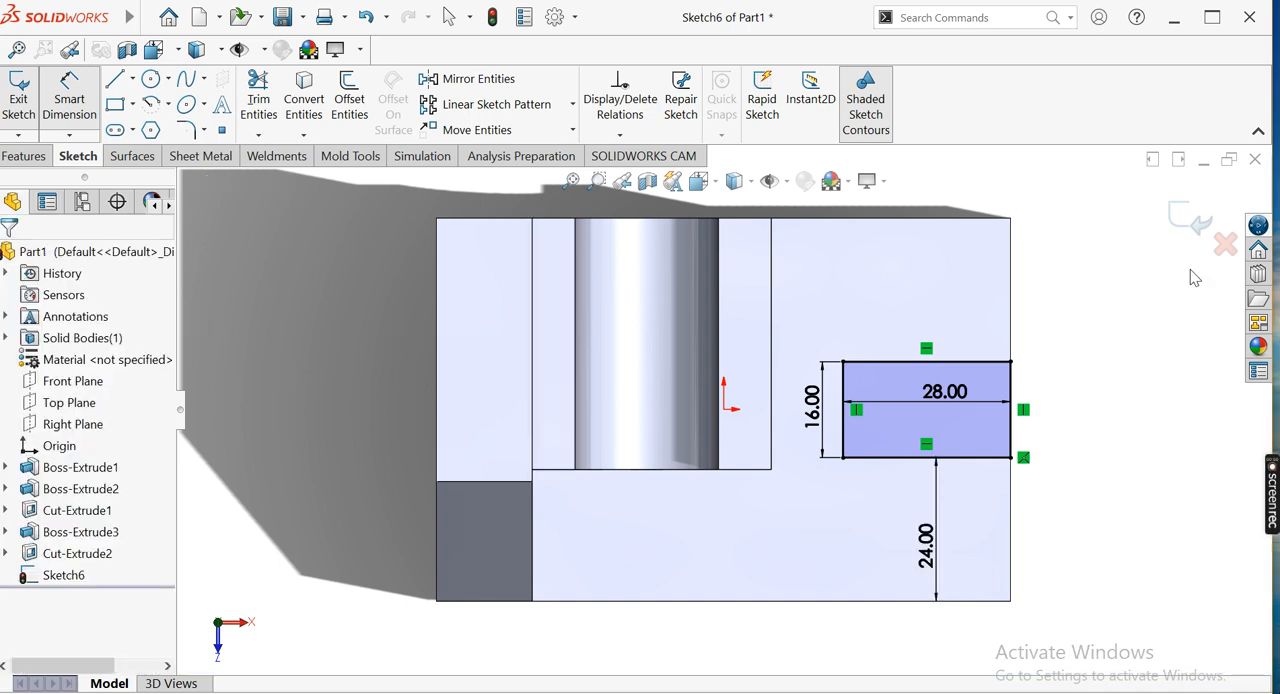
# Finish the sketch and cut the rectangle through the base with a 28 mm blind Extruded Cut
pyautogui.click(1190, 218)
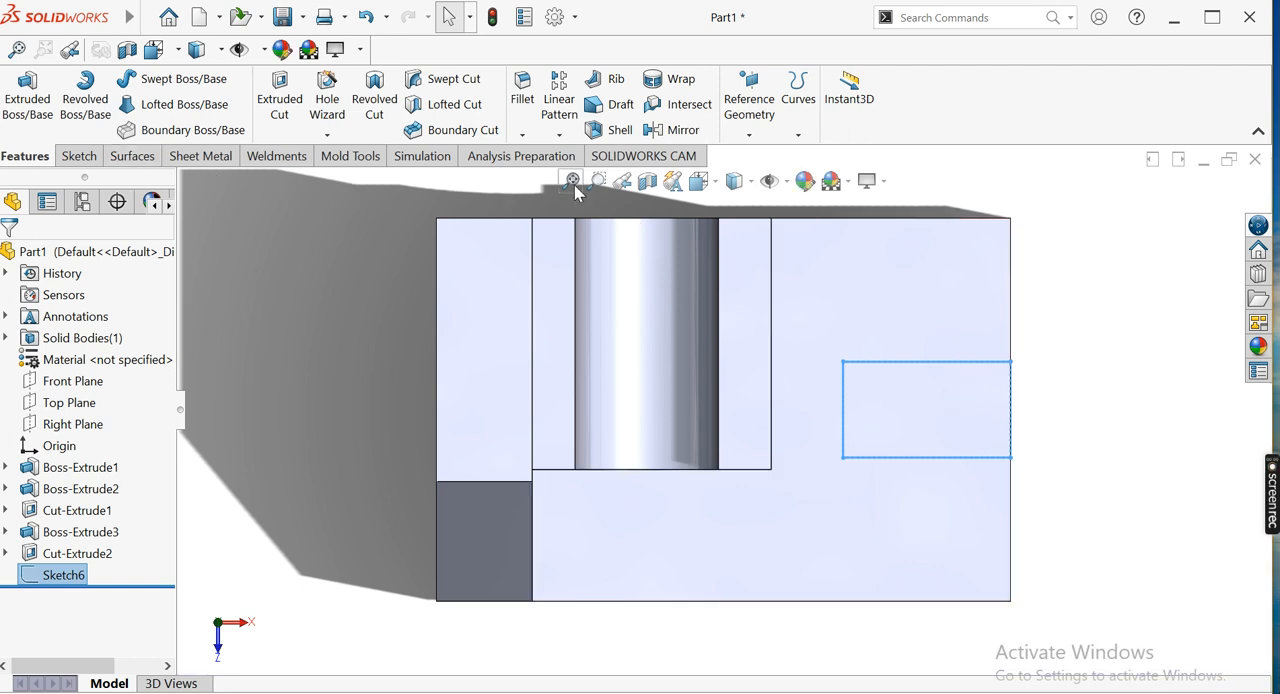
pyautogui.click(700, 181)
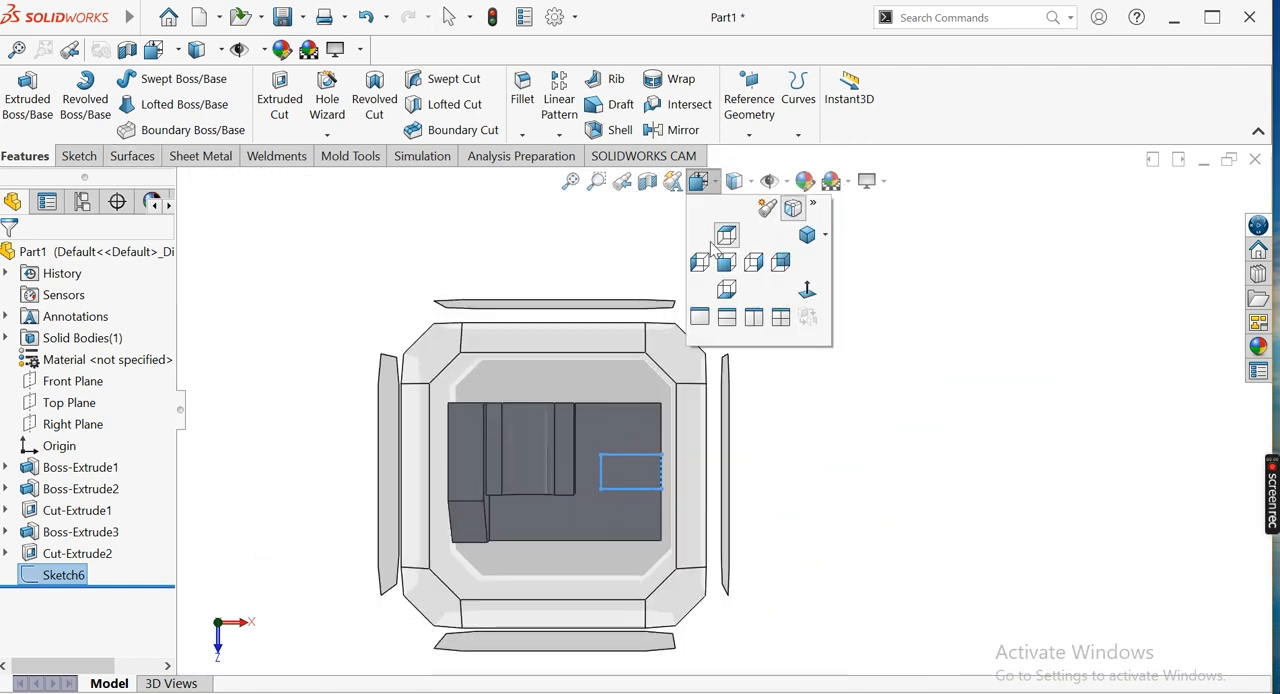
pyautogui.click(807, 236)
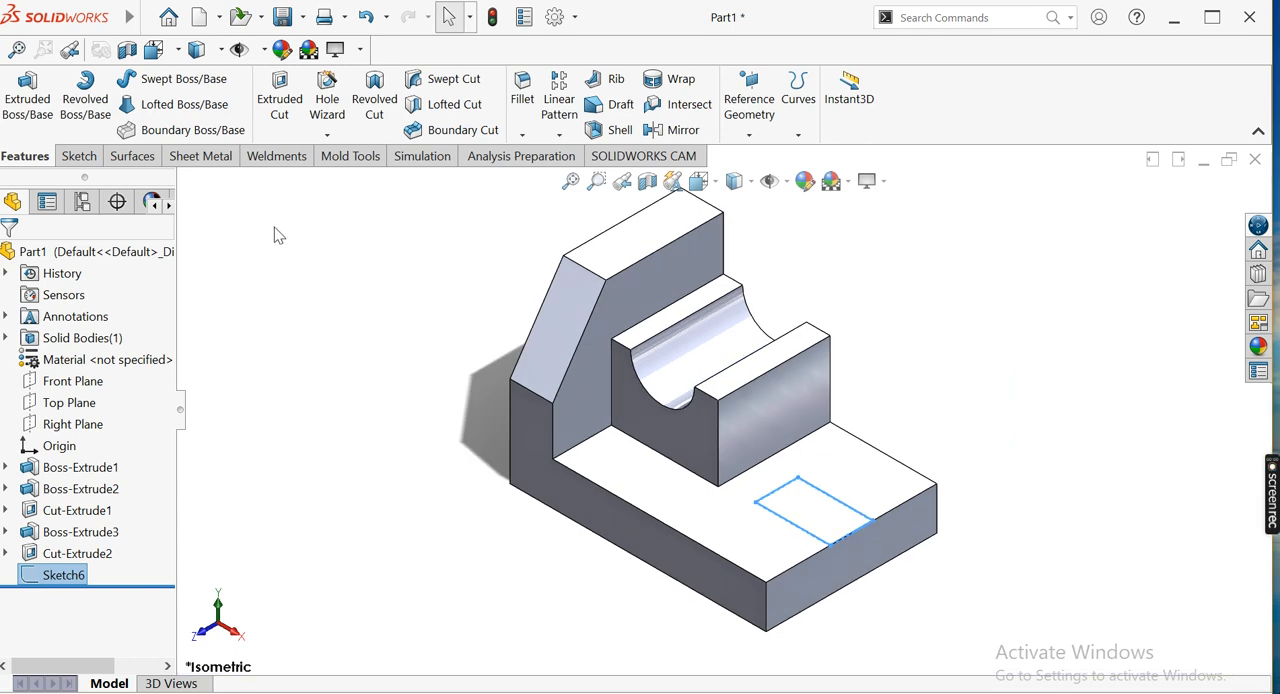
pyautogui.click(280, 100)
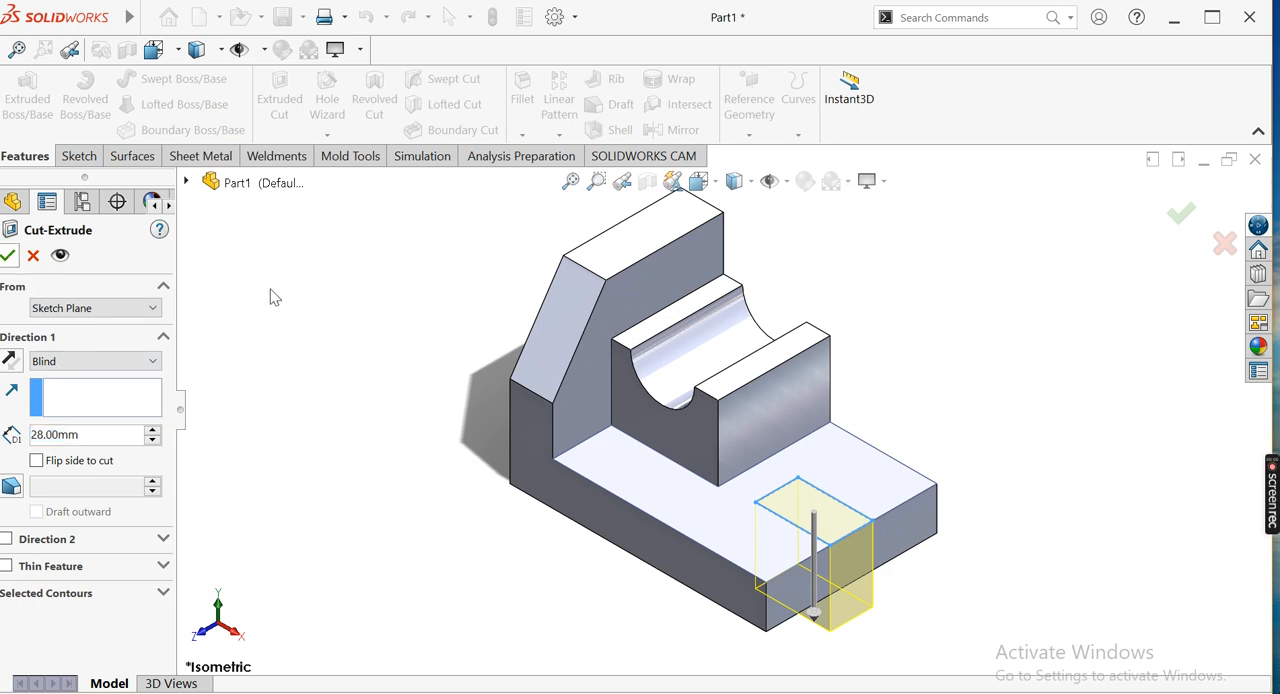
pyautogui.press('Return')
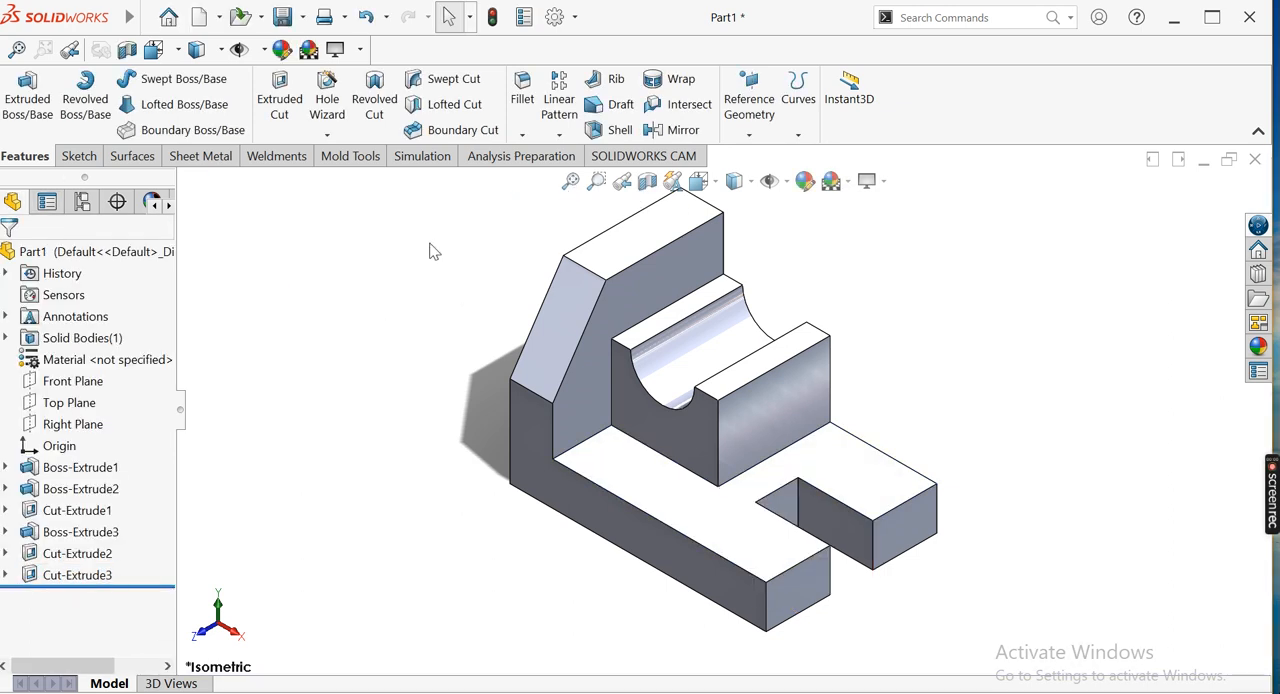
# Fillet the two inner vertical edges of the base slot with an 8 mm radius
pyautogui.click(523, 97)
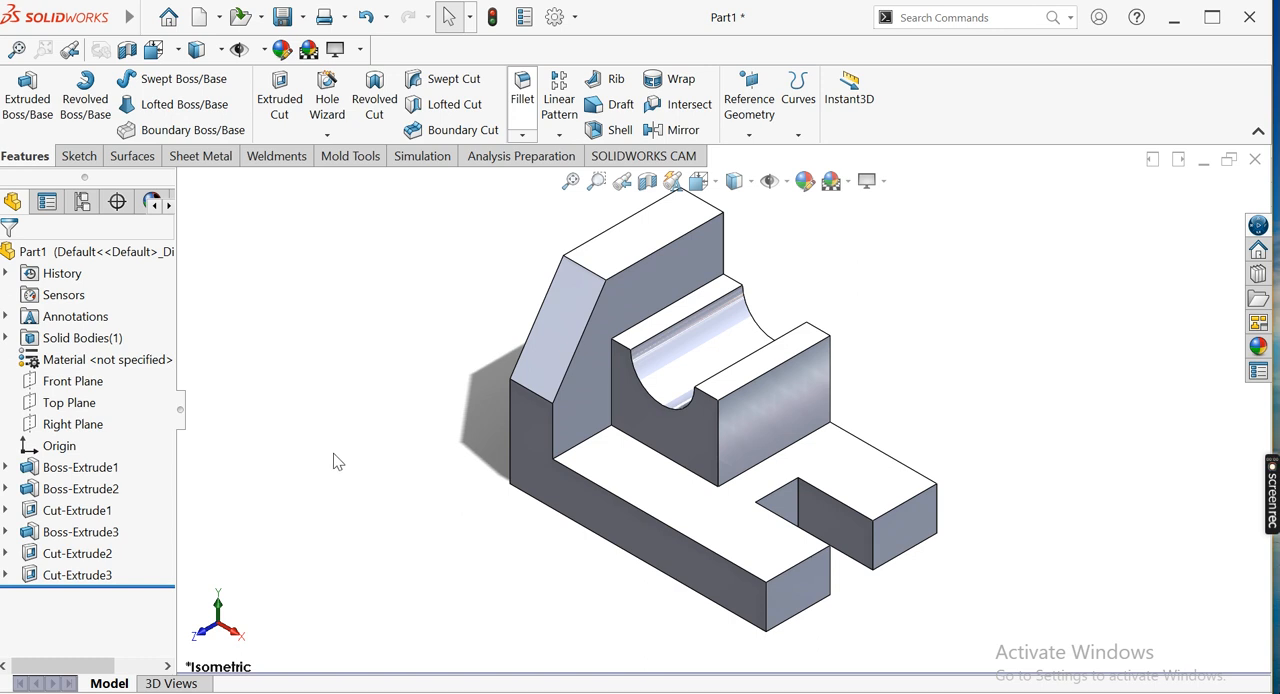
pyautogui.click(800, 510)
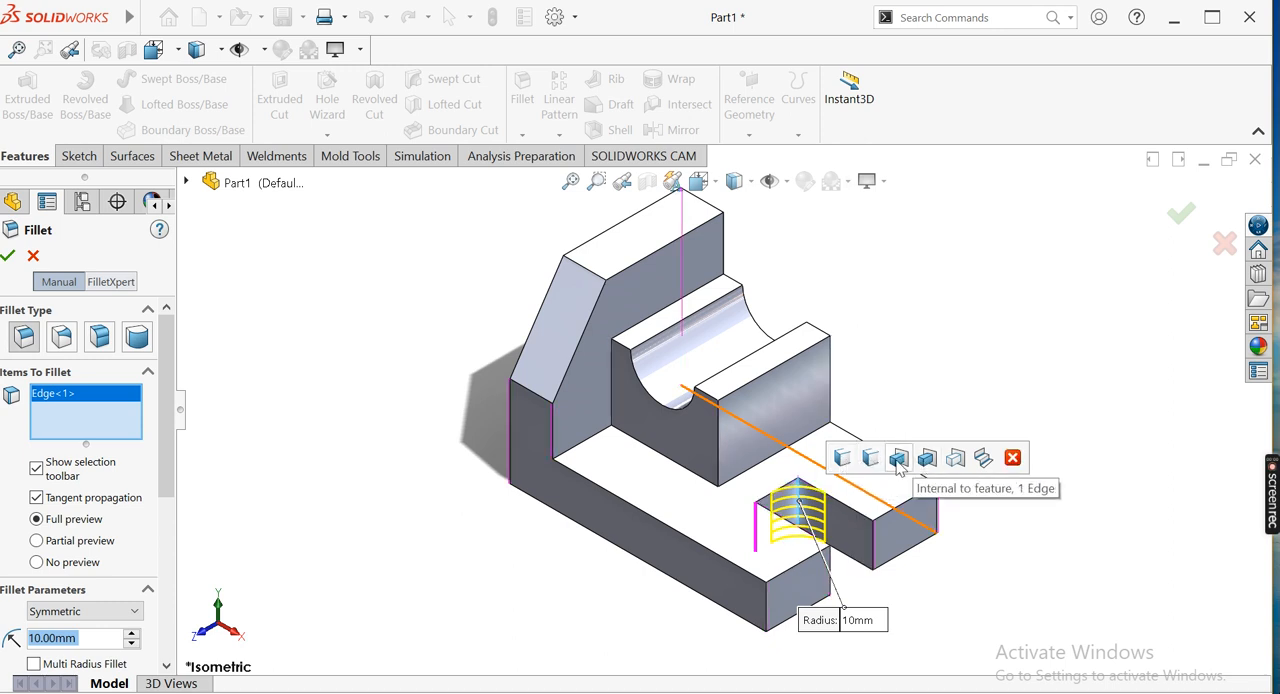
pyautogui.moveTo(466, 557); pyautogui.dragTo(372, 530, button='middle')
pyautogui.moveTo(594, 479); pyautogui.dragTo(677, 503, button='middle')
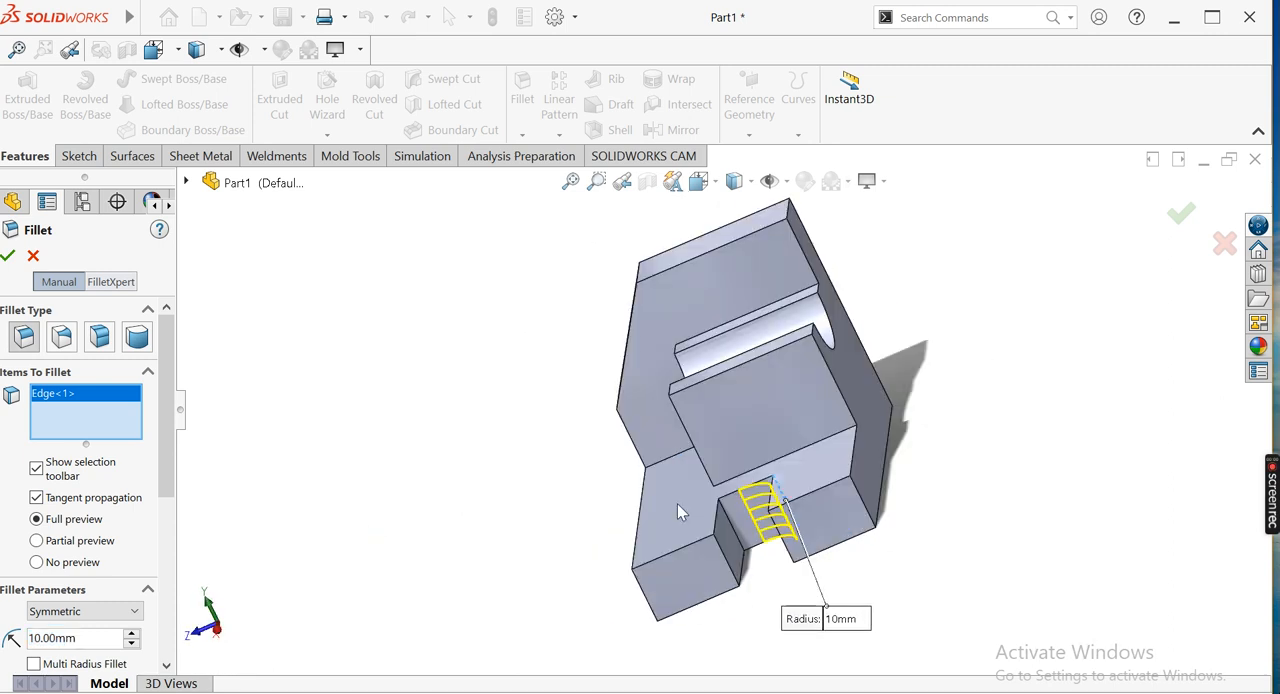
pyautogui.click(730, 522)
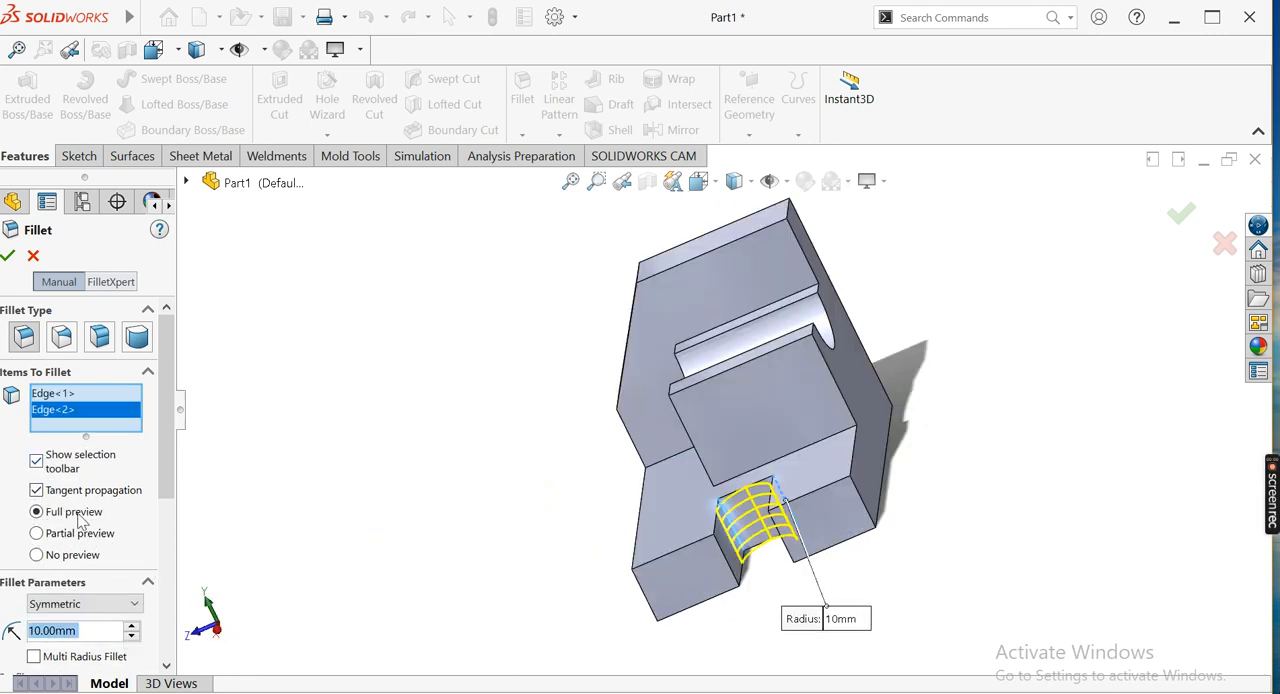
pyautogui.scroll(-3, 82, 520)
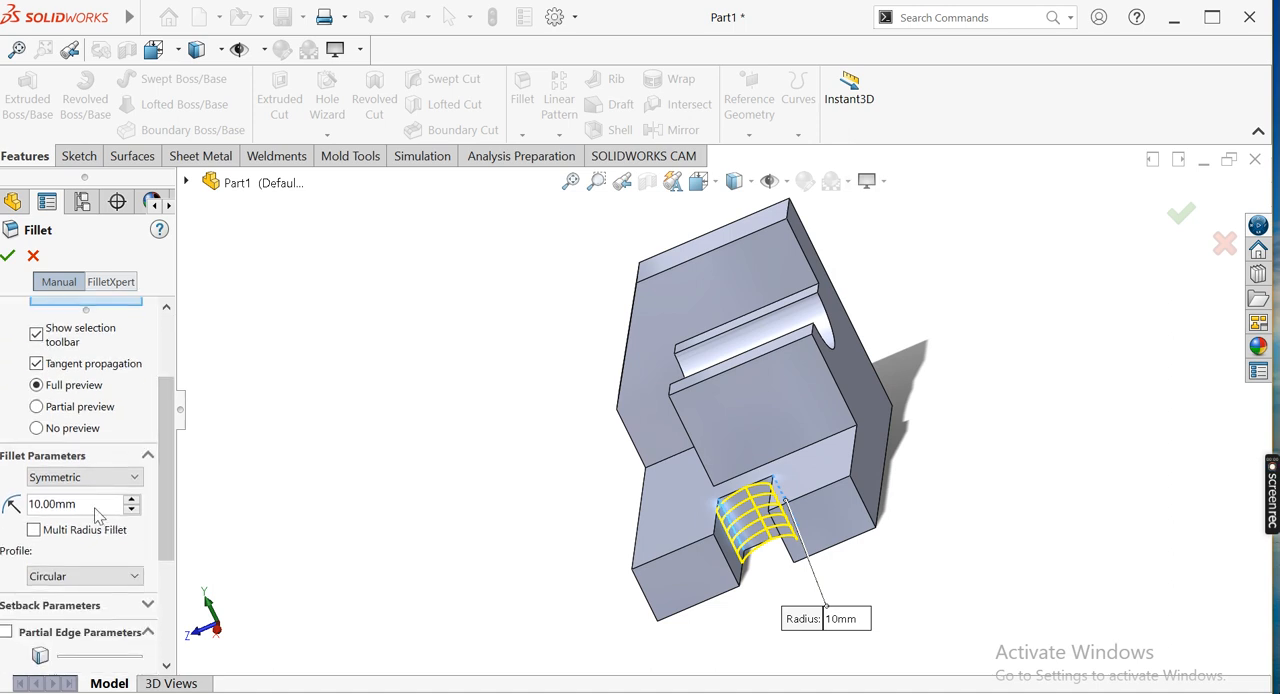
pyautogui.write('8')
pyautogui.press('Return')
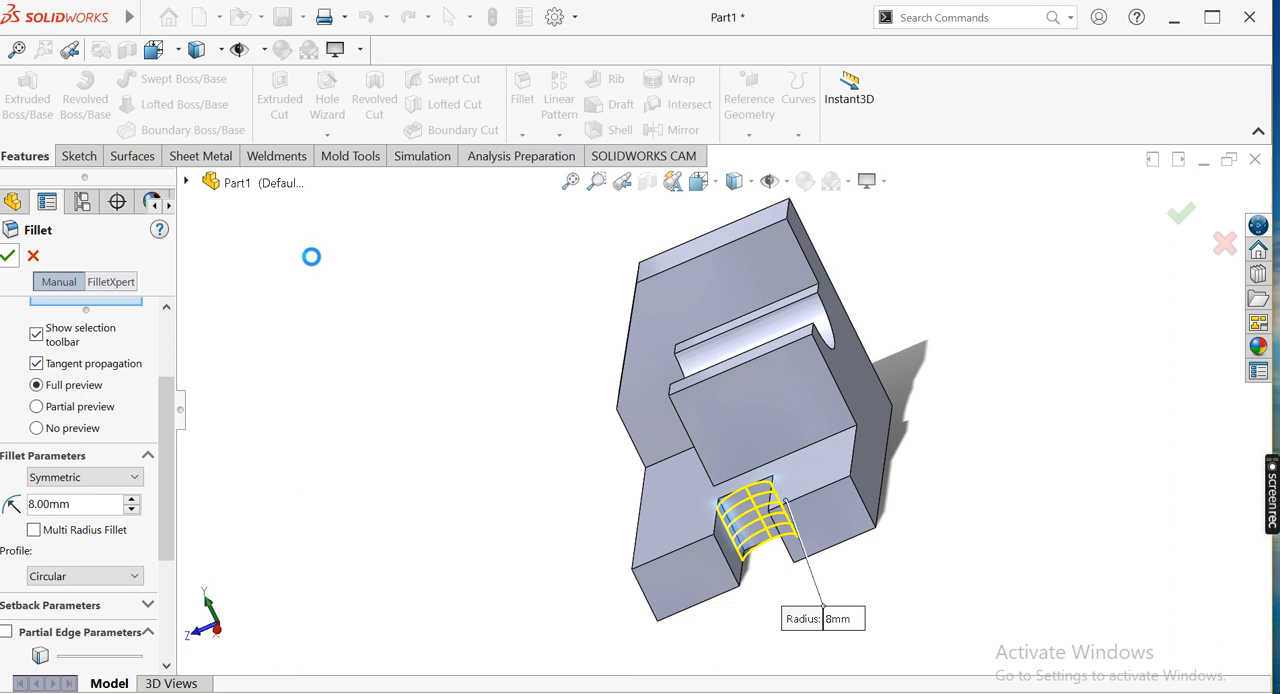
pyautogui.press('Return')
# Inspect the rounded slot and the whole bracket from different angles and return to the isometric view
pyautogui.scroll(-1, 463, 289)
pyautogui.moveTo(501, 332); pyautogui.dragTo(573, 294, button='middle')
pyautogui.click(570, 183)
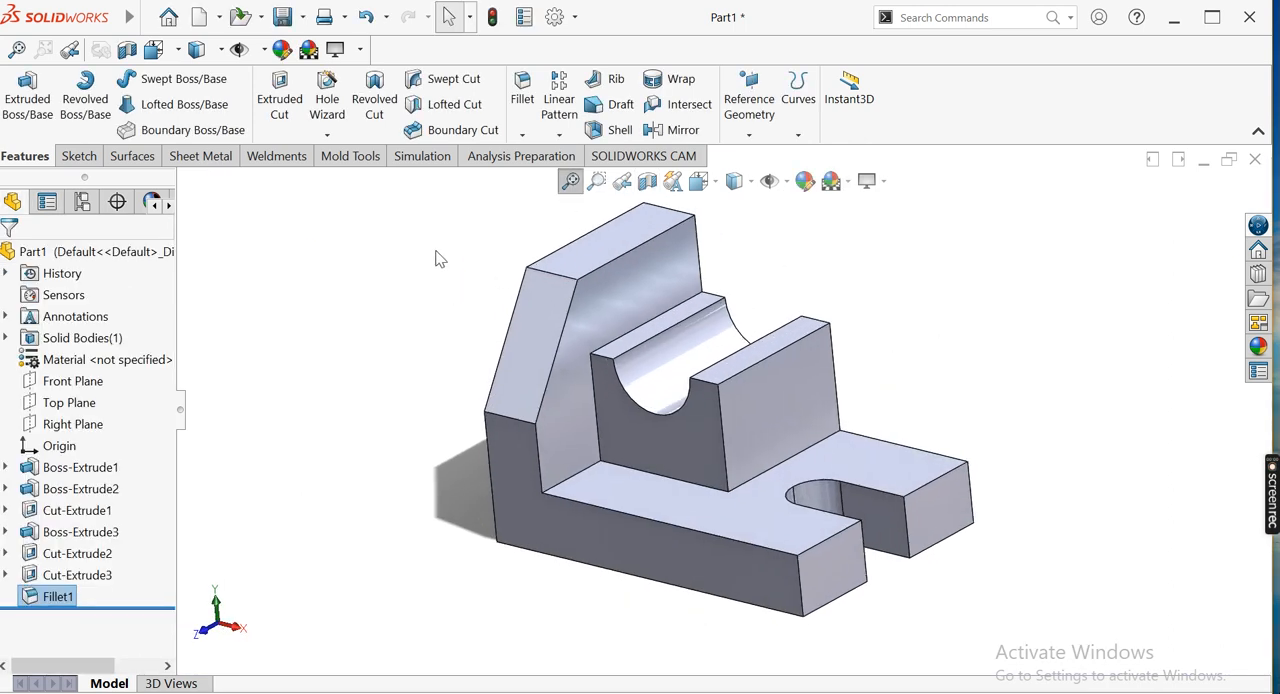
pyautogui.moveTo(434, 264); pyautogui.dragTo(456, 253, button='middle')
pyautogui.click(571, 183)
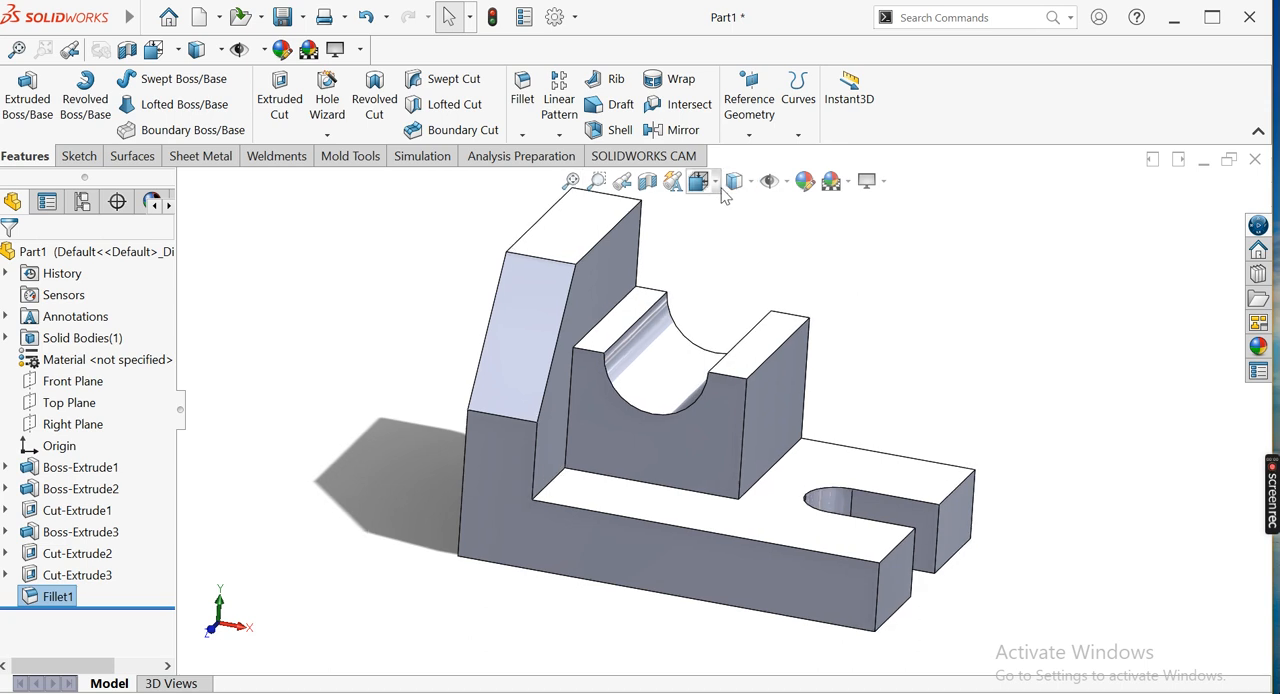
pyautogui.click(700, 181)
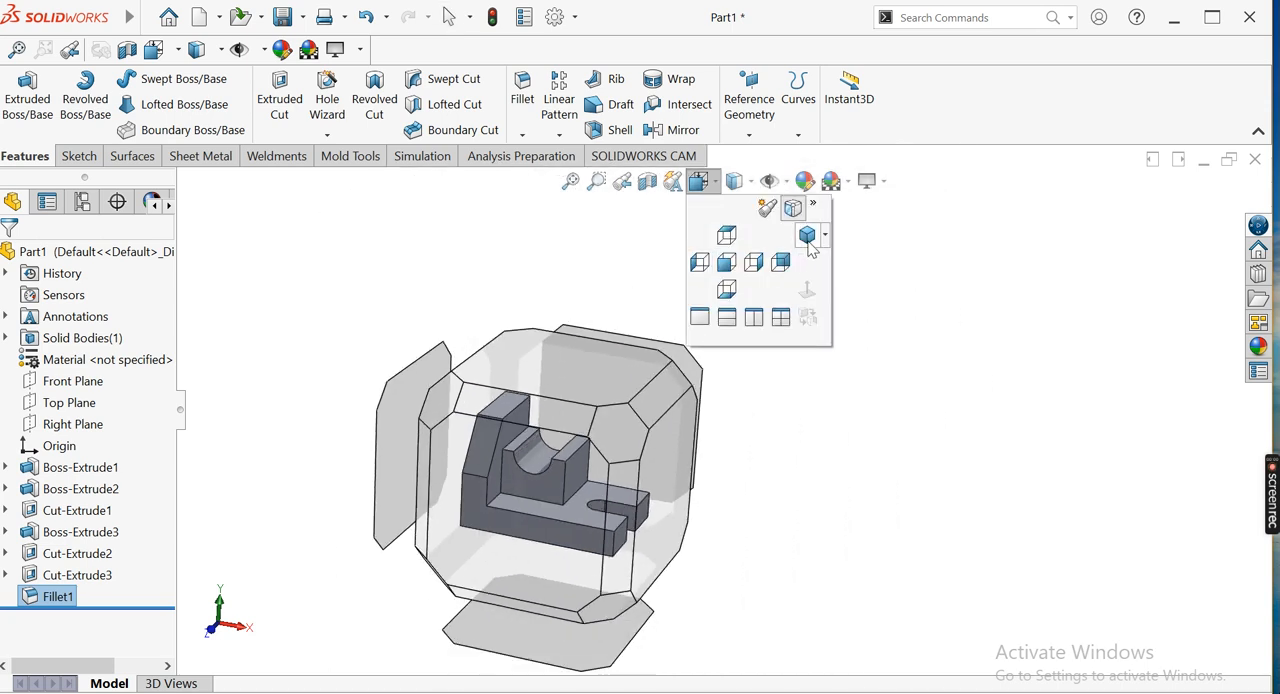
pyautogui.click(808, 238)
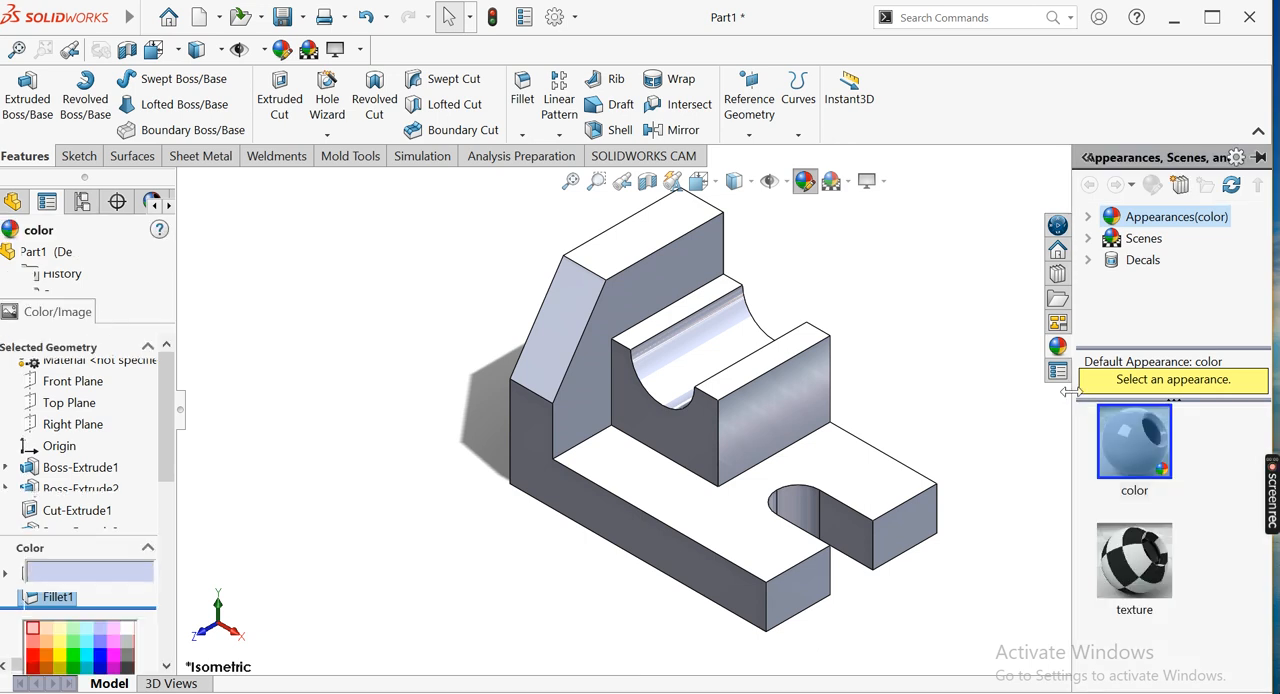
# Choose the red spray paint appearance from the Sprayed paints and apply it to the whole part instead of only the fillet
pyautogui.click(1089, 217)
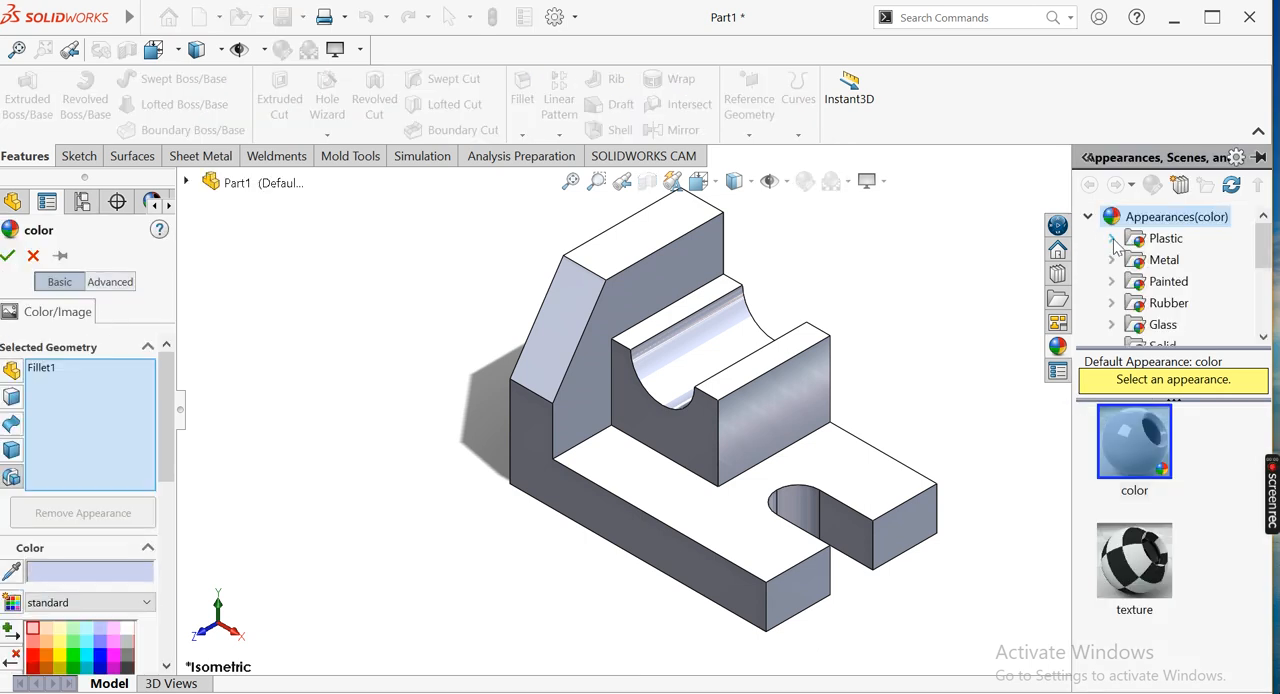
pyautogui.click(1112, 283)
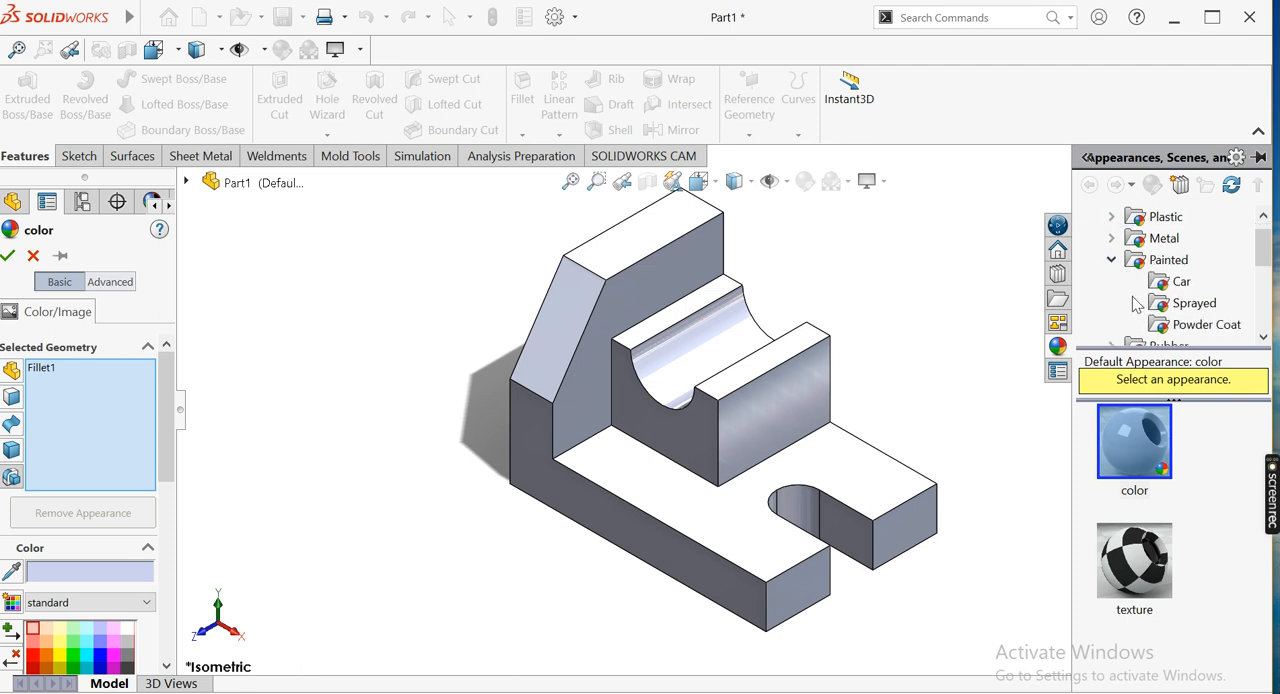
pyautogui.click(1195, 304)
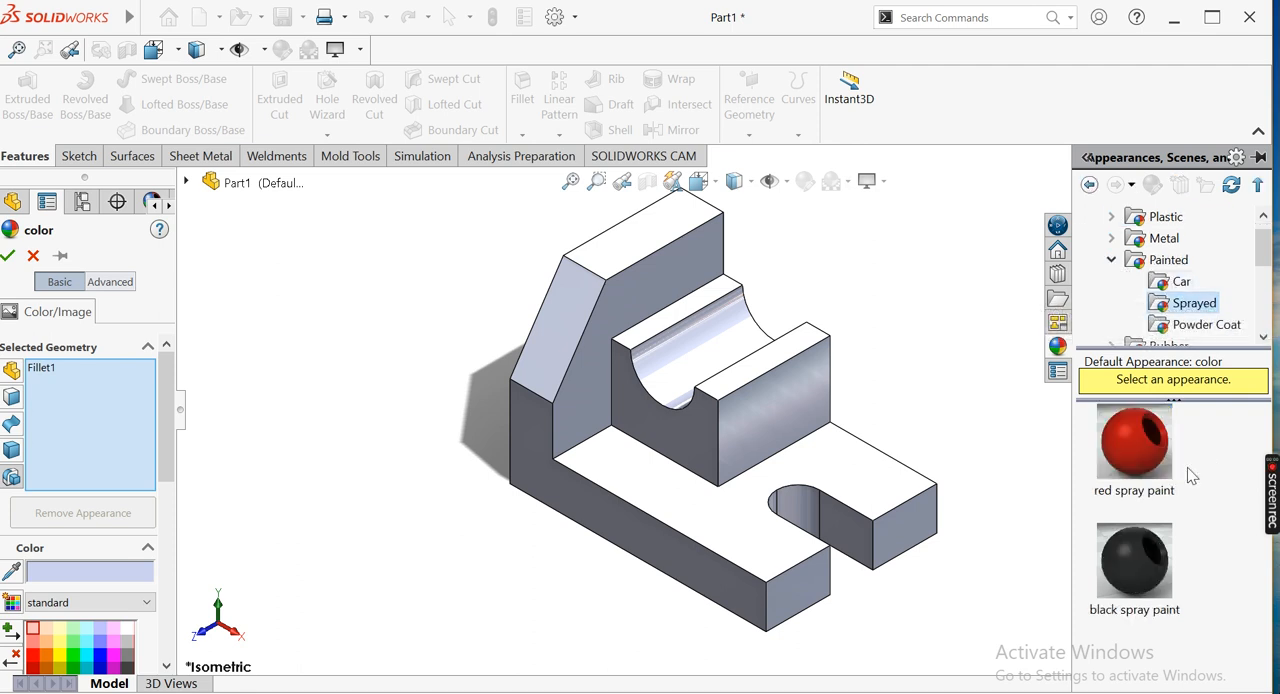
pyautogui.moveTo(1145, 476)
pyautogui.mouseDown()
pyautogui.moveTo(745, 440)
pyautogui.moveTo(789, 444)
pyautogui.mouseUp()
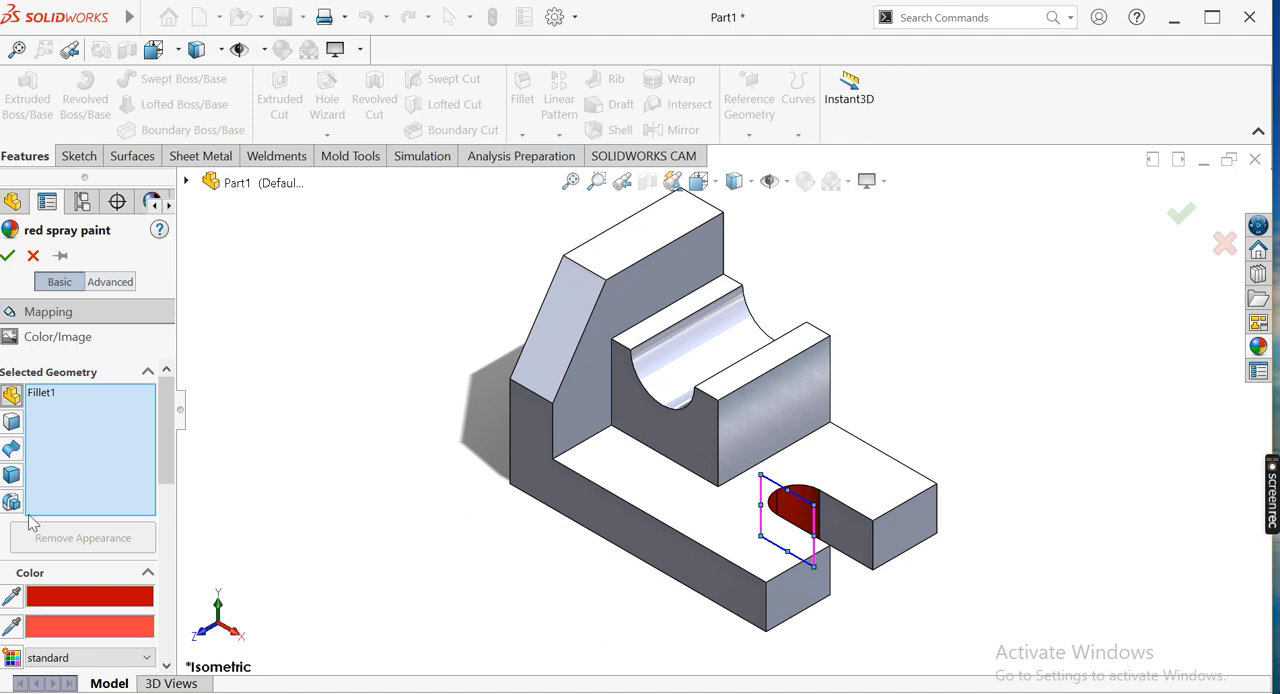
pyautogui.rightClick(60, 428)
pyautogui.click(84, 433)
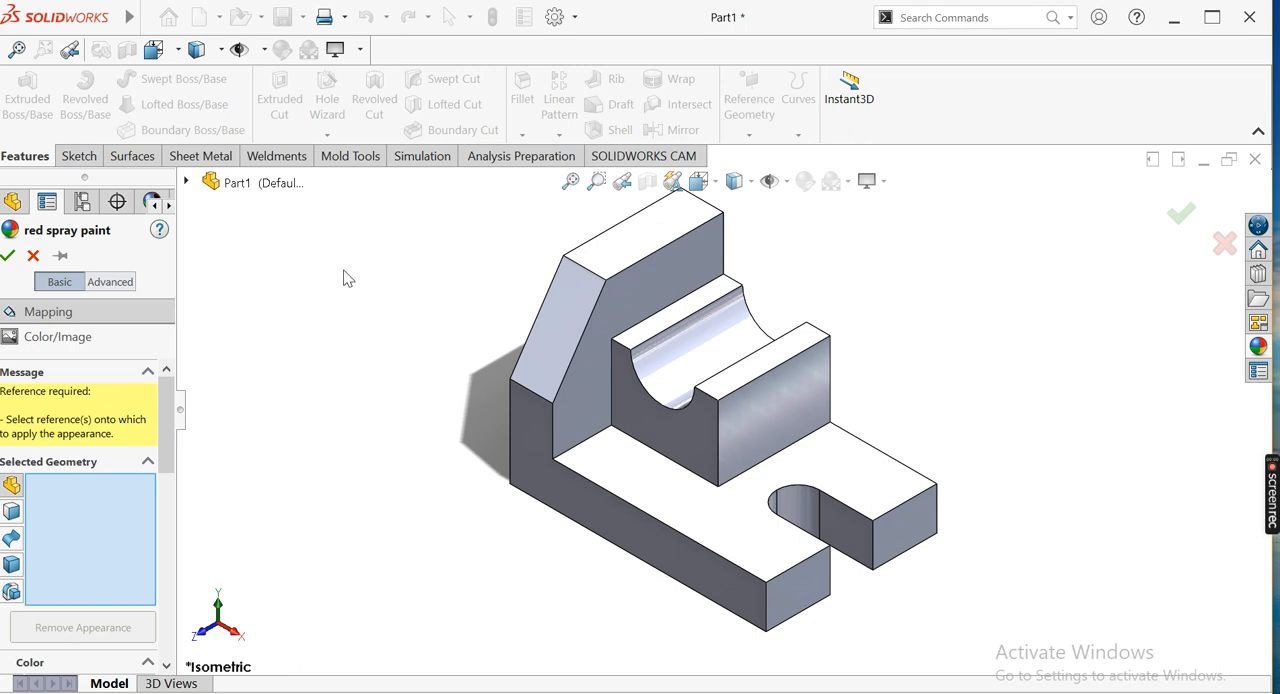
pyautogui.scroll(1, 517, 392)
pyautogui.moveTo(478, 210)
pyautogui.mouseDown()
pyautogui.moveTo(609, 393)
pyautogui.moveTo(951, 606)
pyautogui.mouseUp()
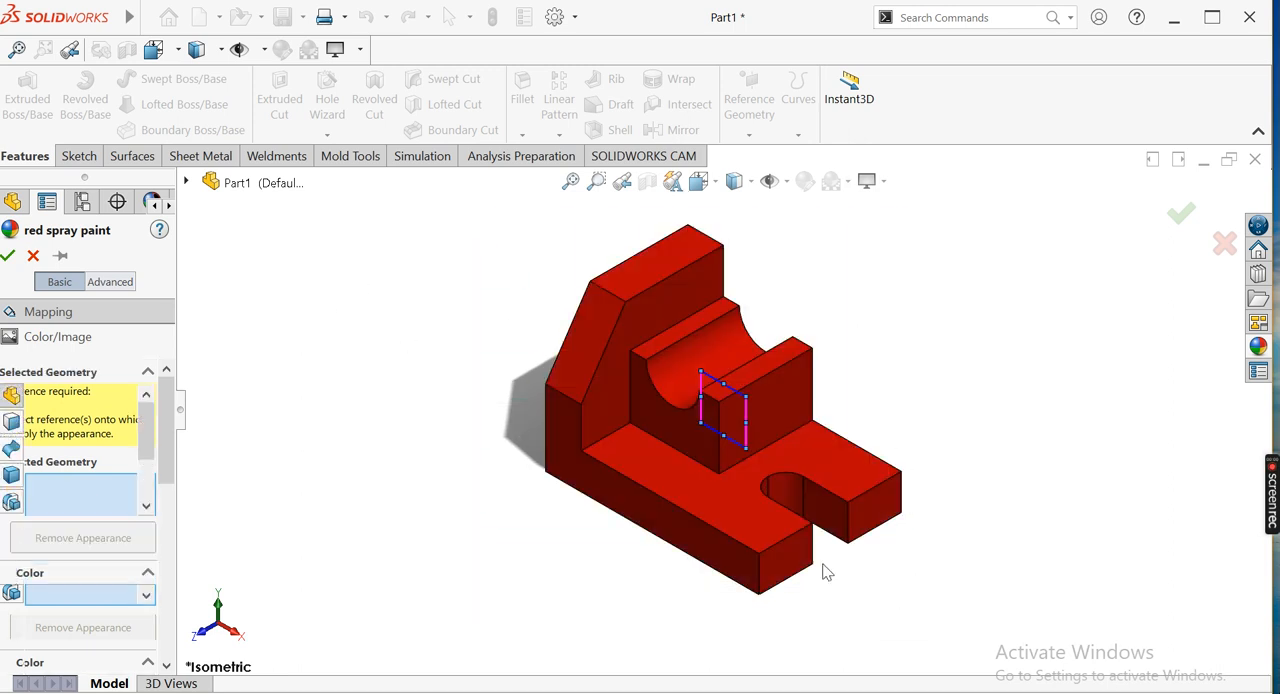
pyautogui.click(8, 257)
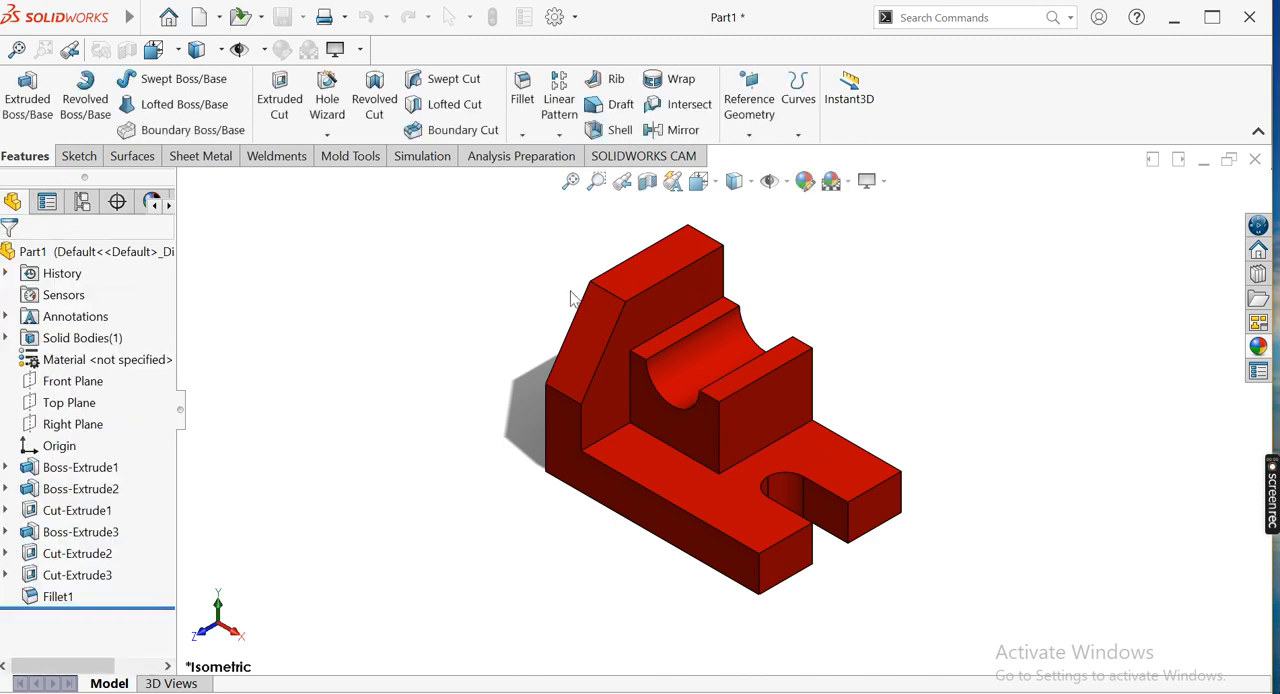
# Switch RealView Graphics off and back on to compare the part's display
pyautogui.click(570, 181)
pyautogui.click(884, 182)
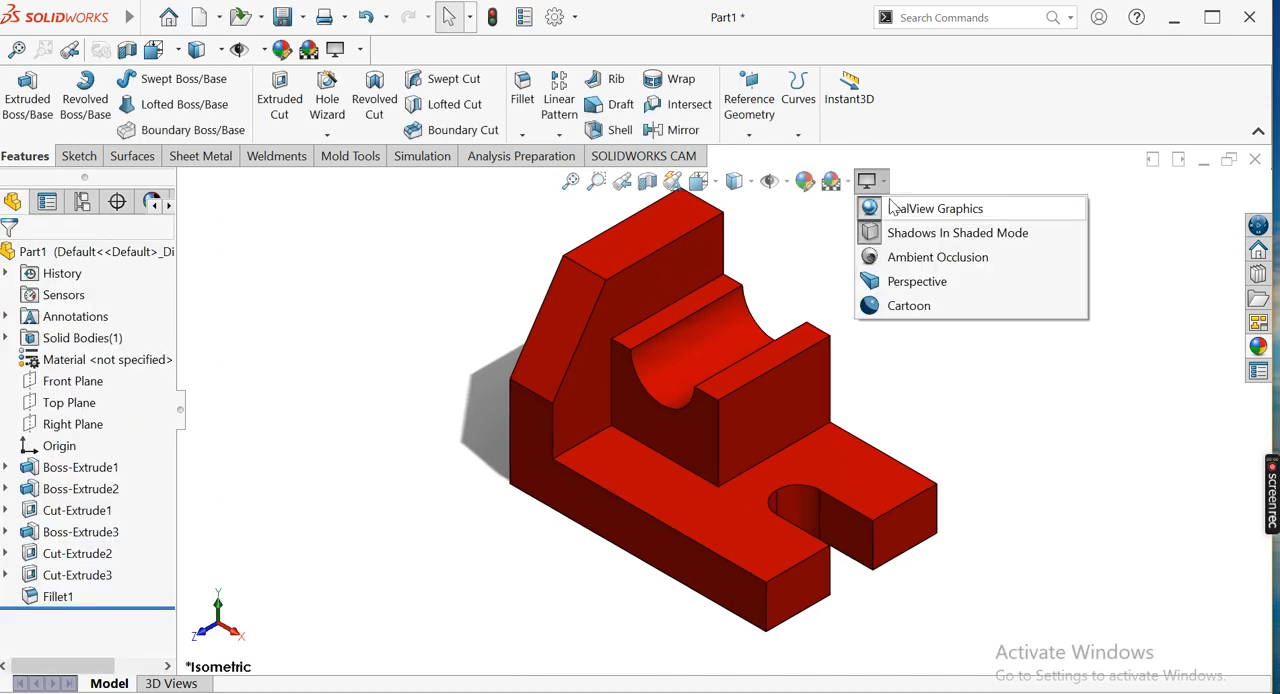
pyautogui.click(870, 181)
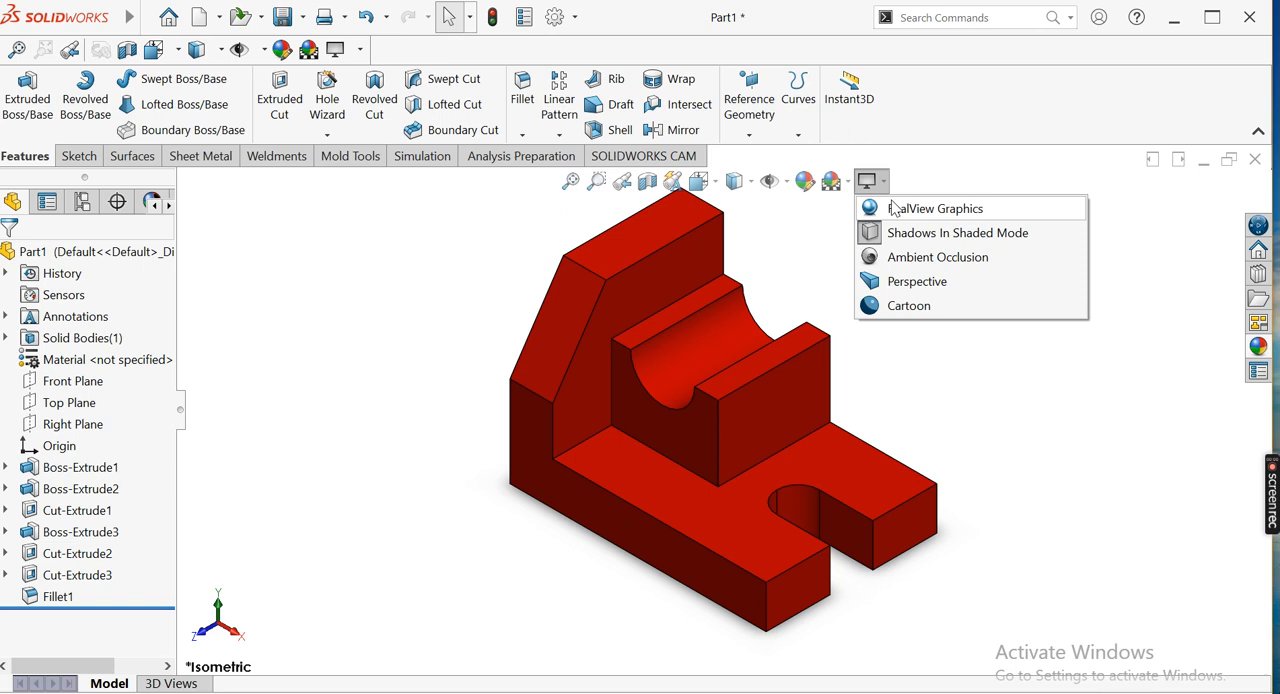
pyautogui.click(893, 205)
pyautogui.moveTo(945, 325); pyautogui.dragTo(965, 302, button='middle')
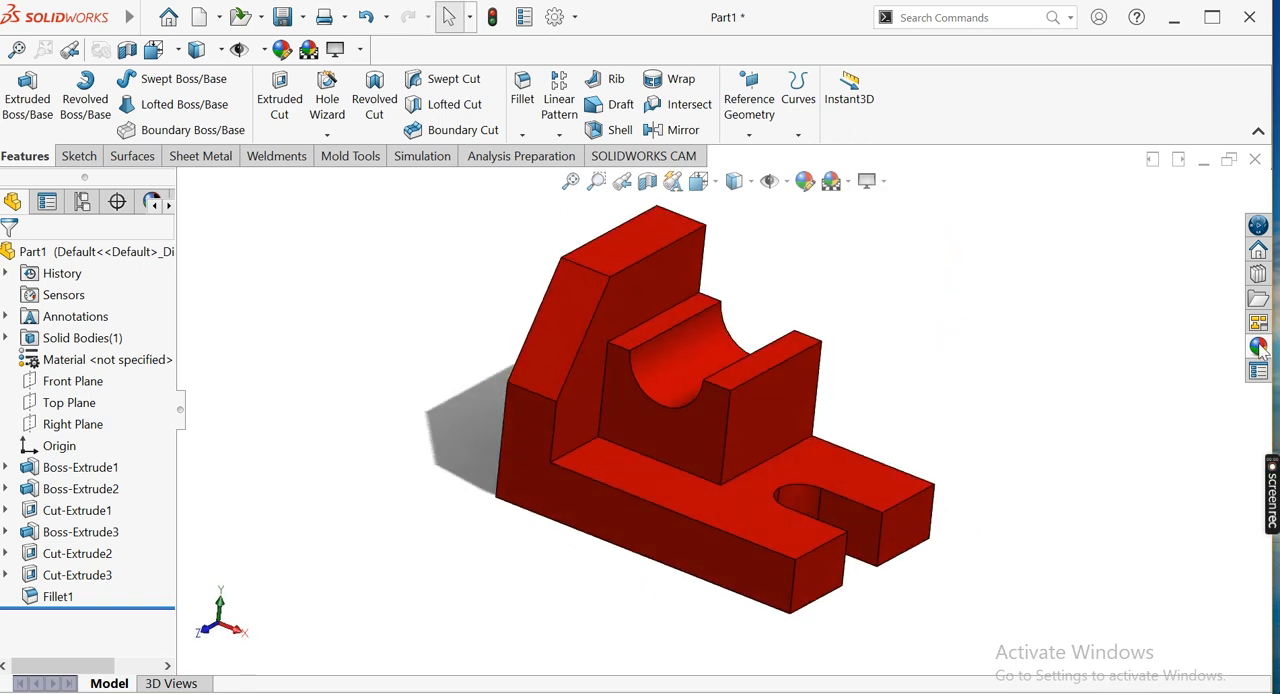
# Apply the gloss blue appearance from the Car paints to the whole part
pyautogui.click(1258, 346)
pyautogui.click(1182, 283)
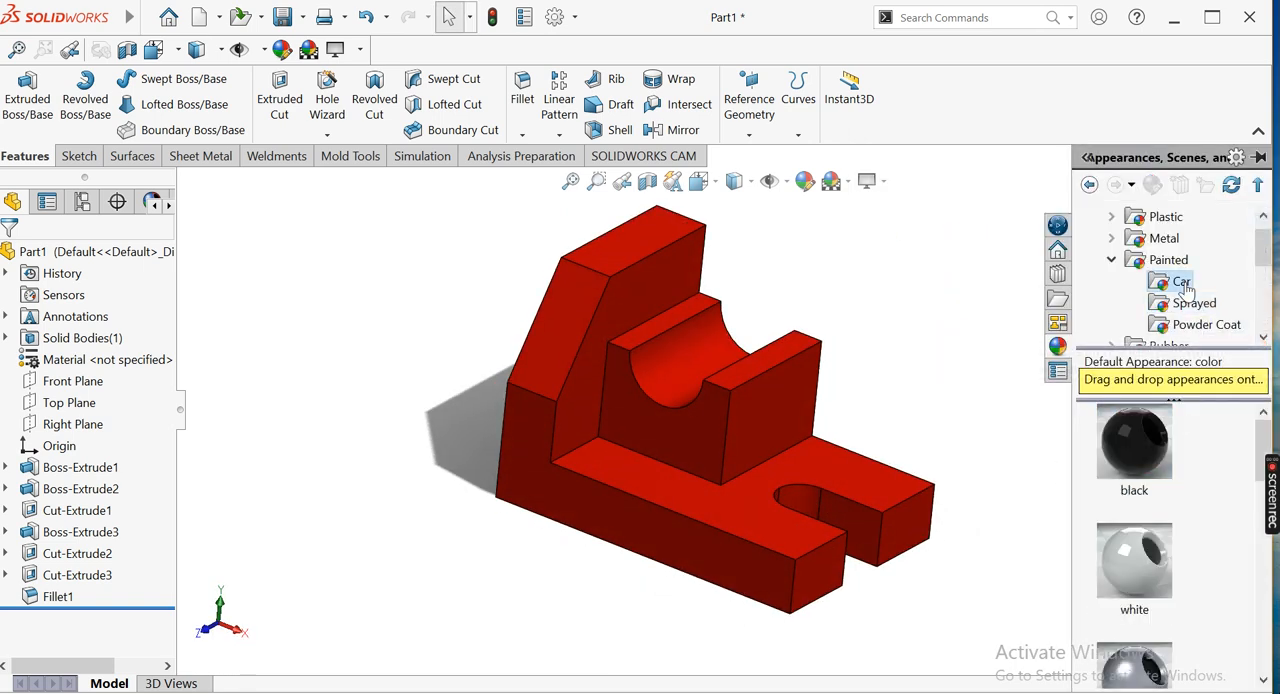
pyautogui.scroll(-5, 1184, 568)
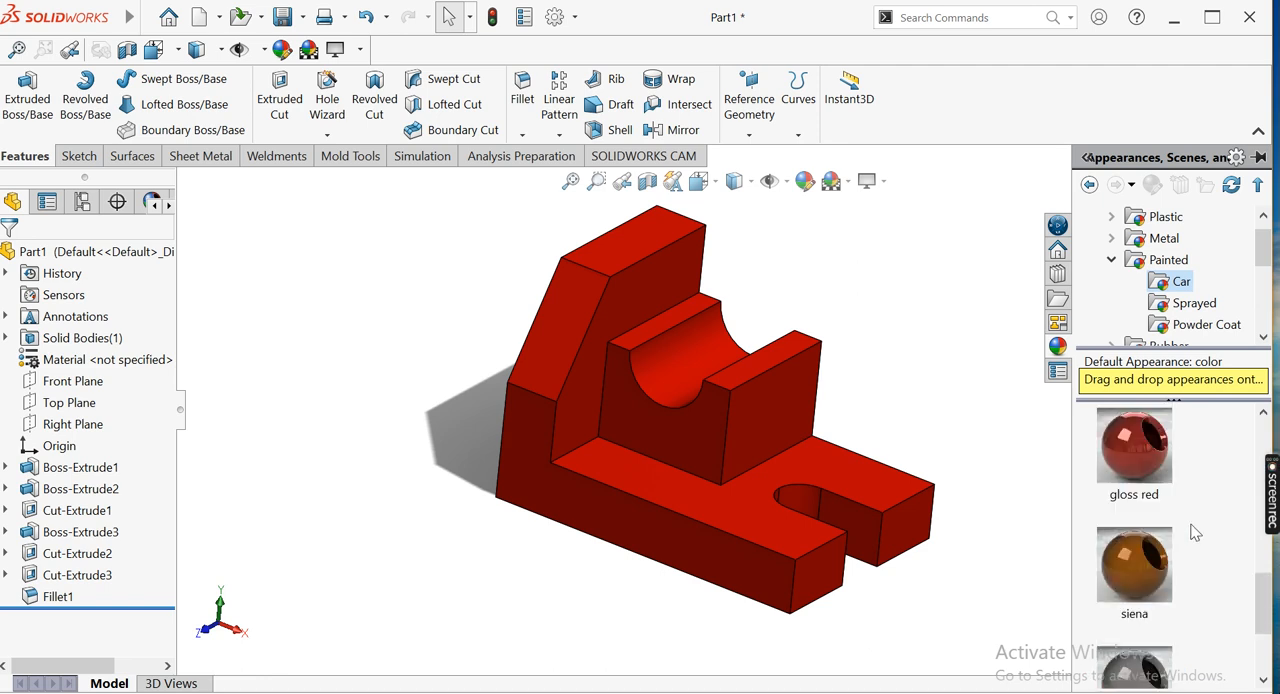
pyautogui.click(1133, 628)
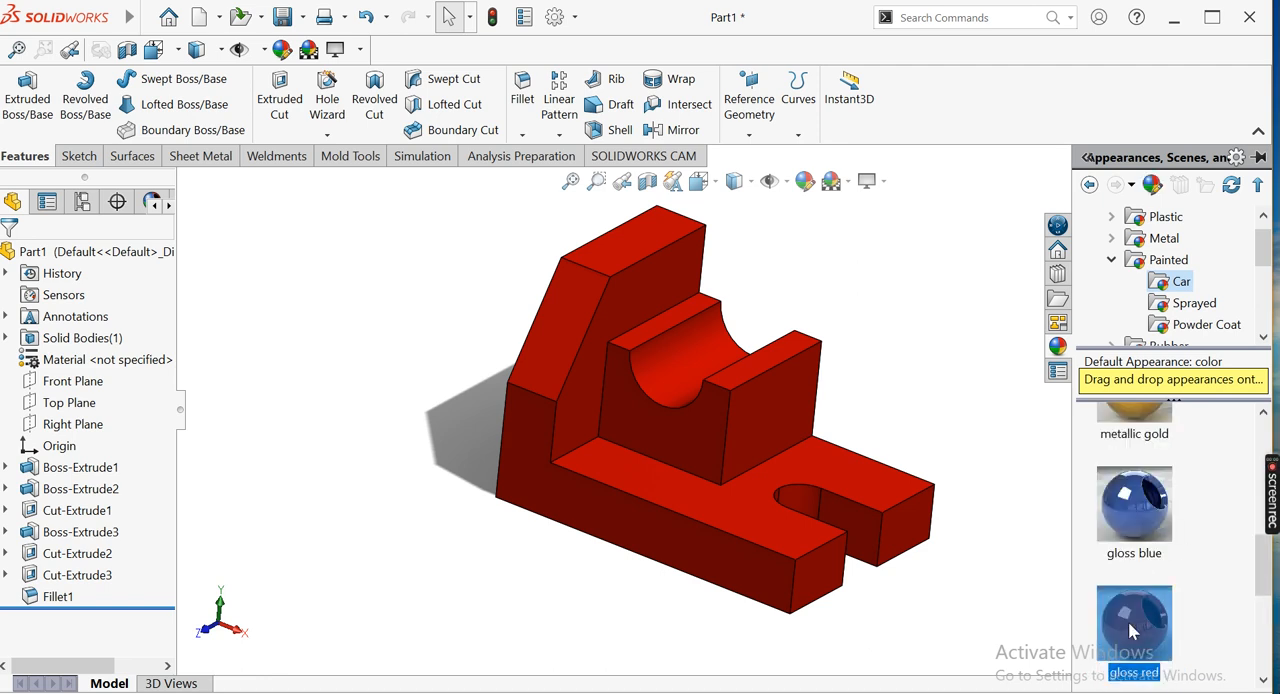
pyautogui.moveTo(1143, 540); pyautogui.dragTo(815, 525)
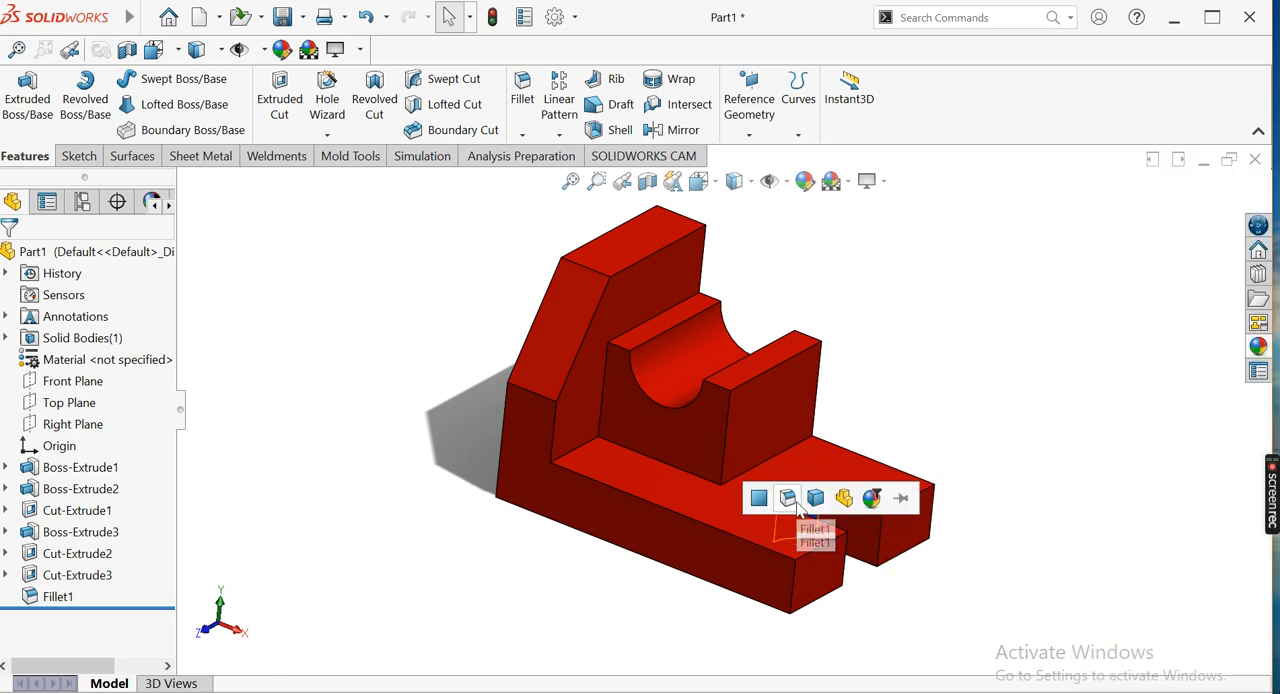
pyautogui.click(826, 499)
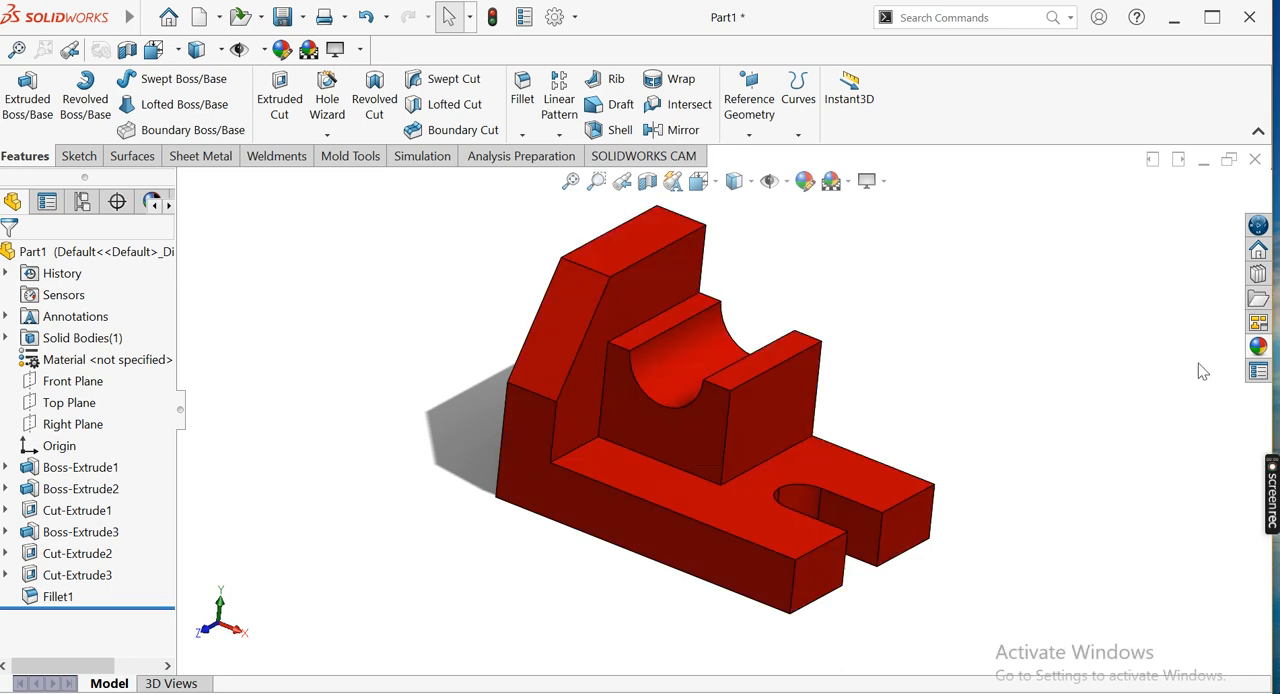
pyautogui.click(1258, 346)
pyautogui.moveTo(1146, 556); pyautogui.dragTo(750, 512)
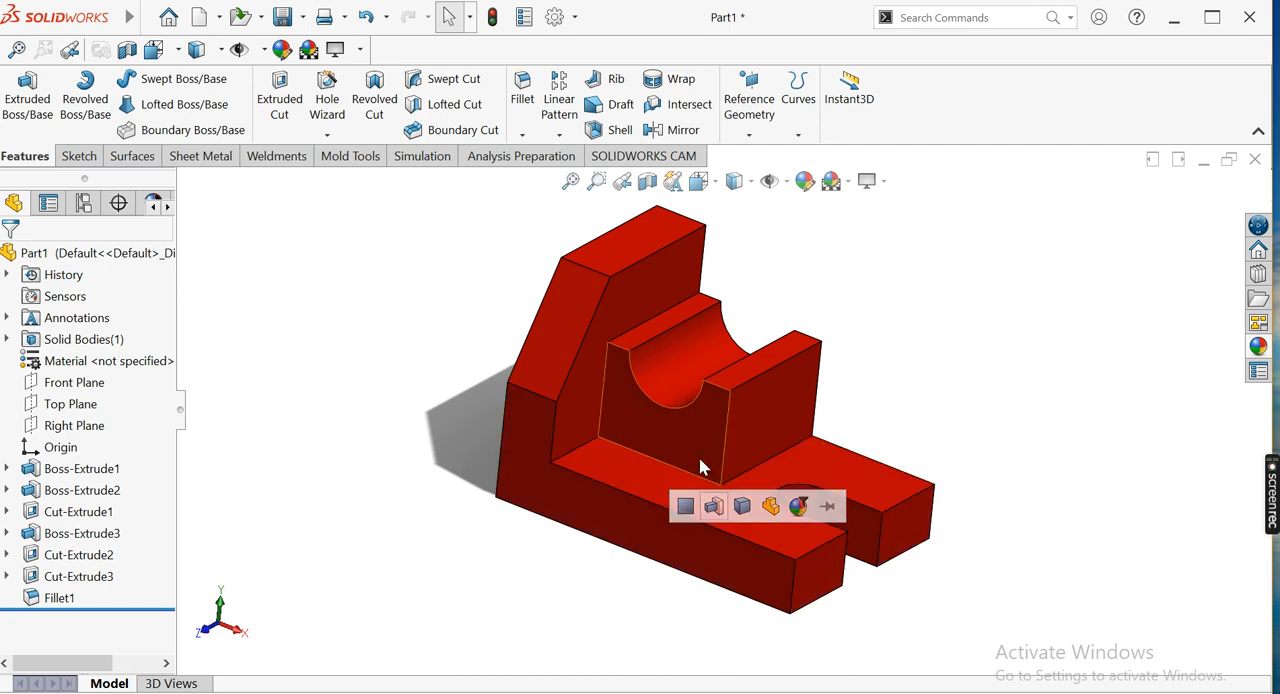
pyautogui.click(772, 509)
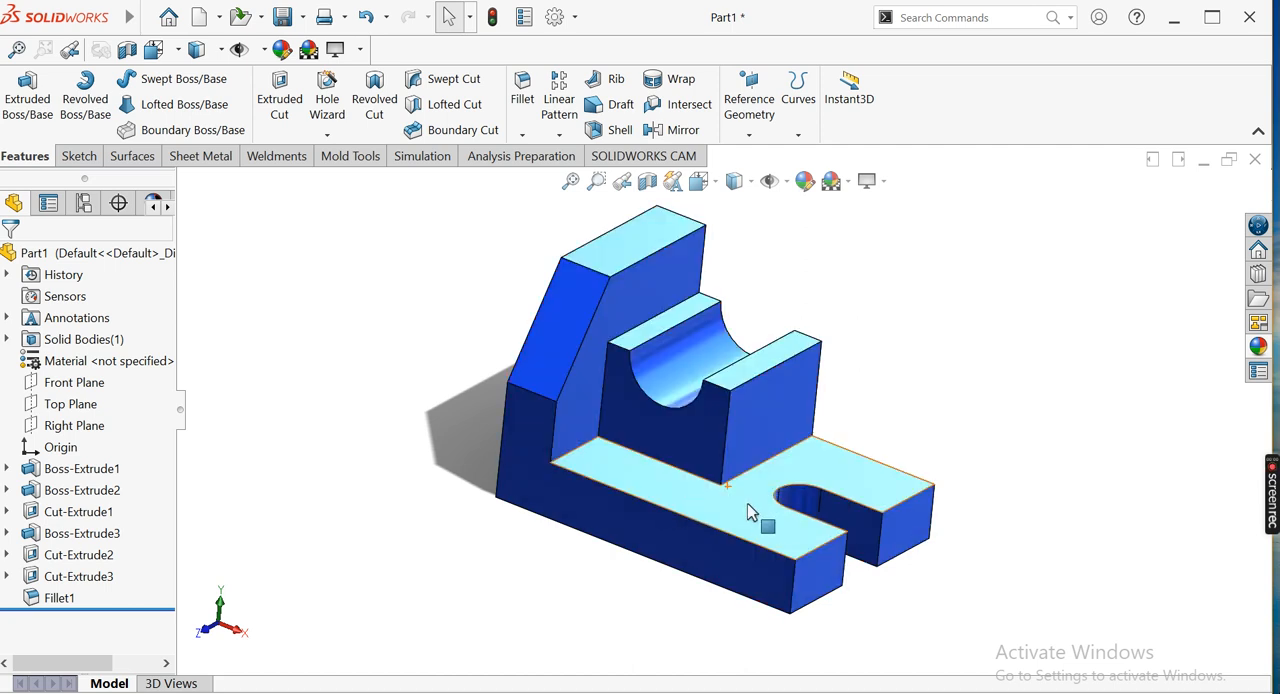
# Inspect the painted bracket from another angle and finish in the isometric view
pyautogui.click(561, 192)
pyautogui.moveTo(425, 280)
pyautogui.mouseDown(button='middle')
pyautogui.moveTo(343, 275)
pyautogui.moveTo(425, 268)
pyautogui.mouseUp(button='middle')
pyautogui.click(567, 186)
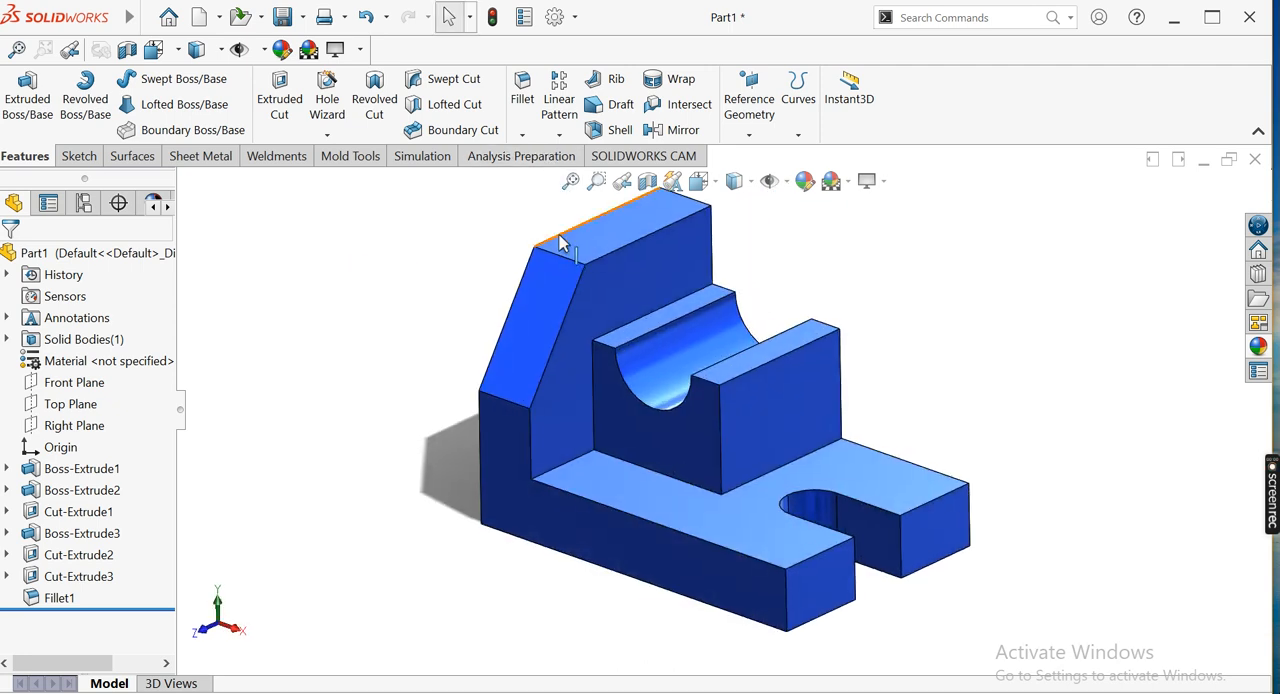
pyautogui.click(700, 181)
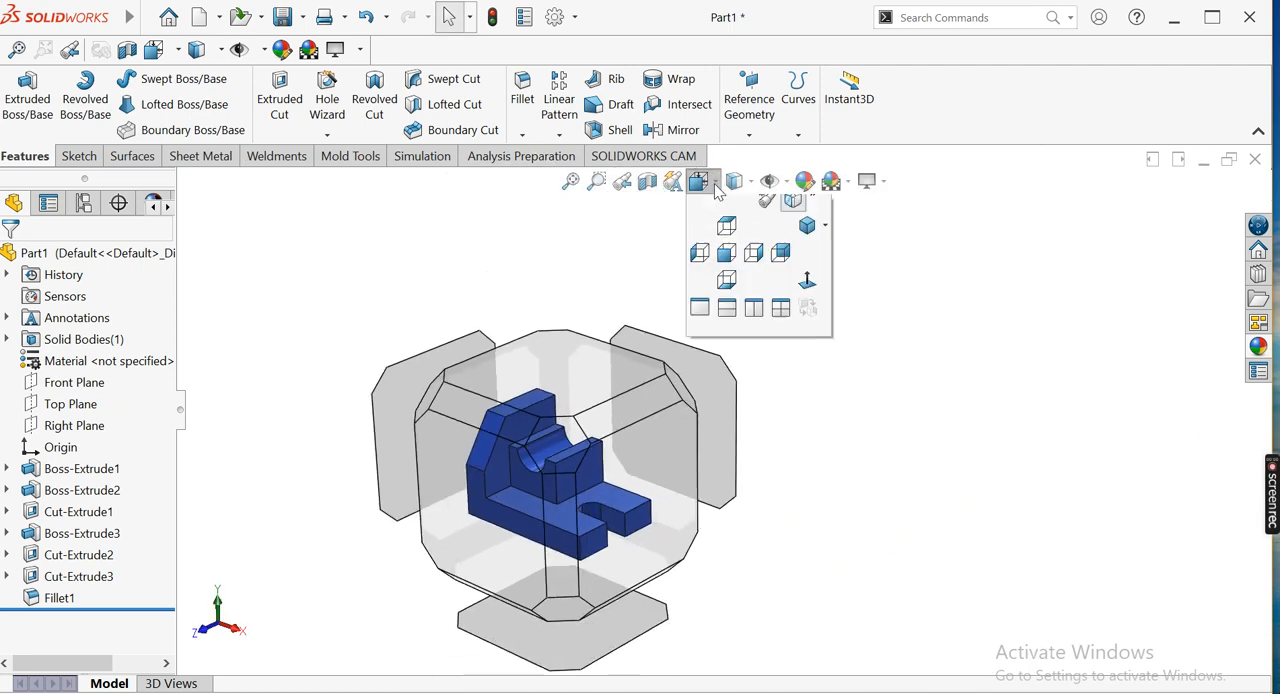
pyautogui.click(808, 237)
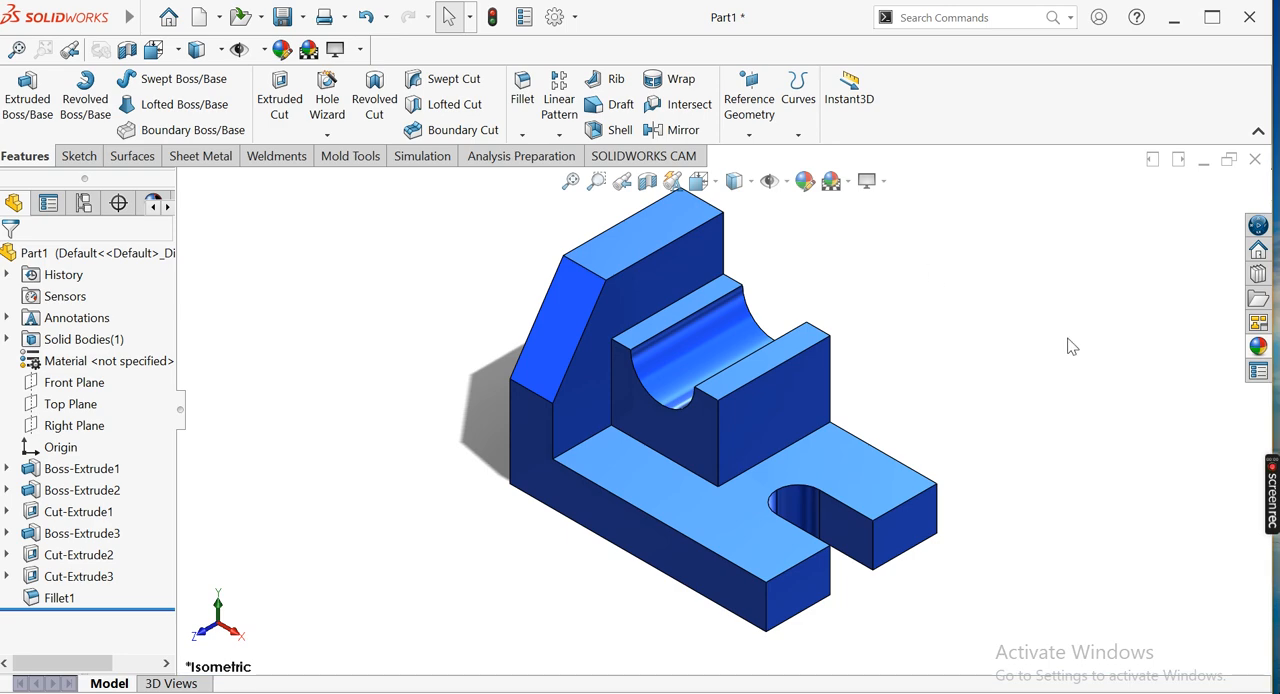